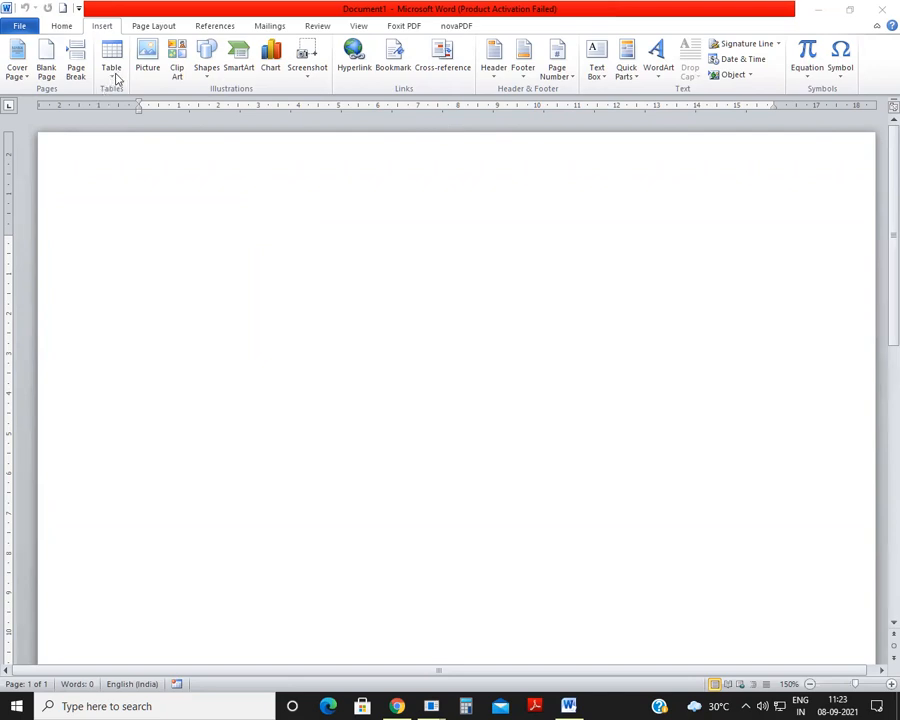
{"action": "left_click", "coordinate": [149, 29]}
{"action": "left_click", "coordinate": [149, 29]}
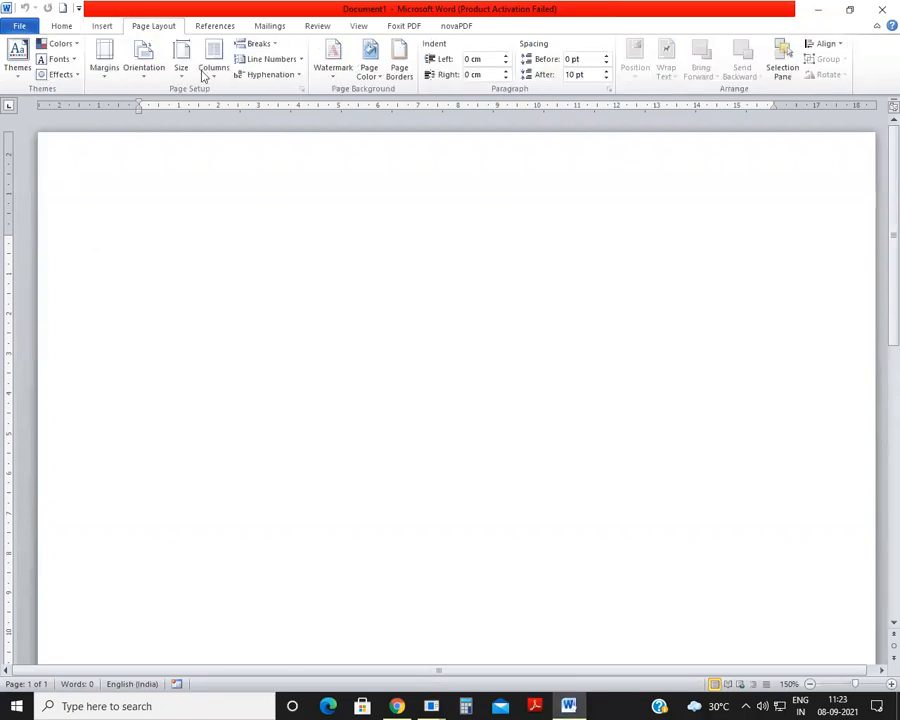
{"action": "left_click", "coordinate": [104, 27]}
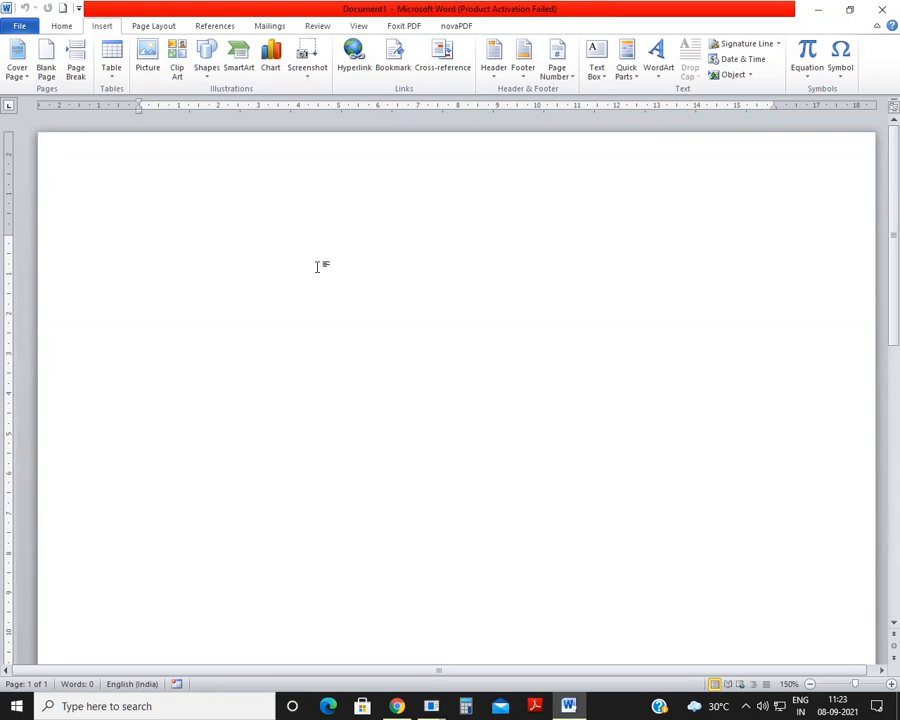
{"action": "key", "text": "ctrl+n"}
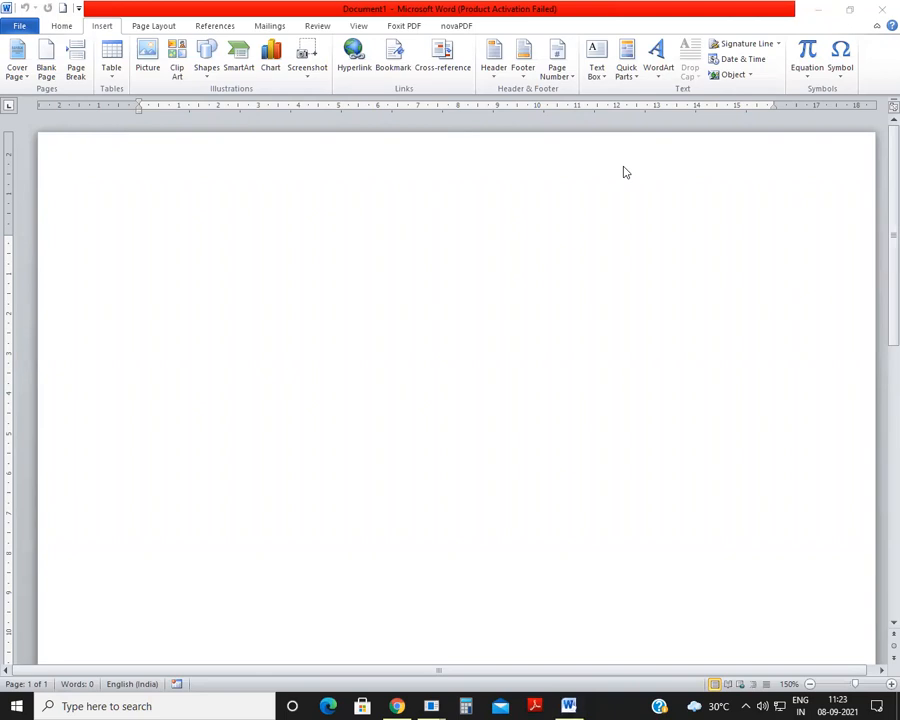
{"action": "left_click", "coordinate": [113, 82]}
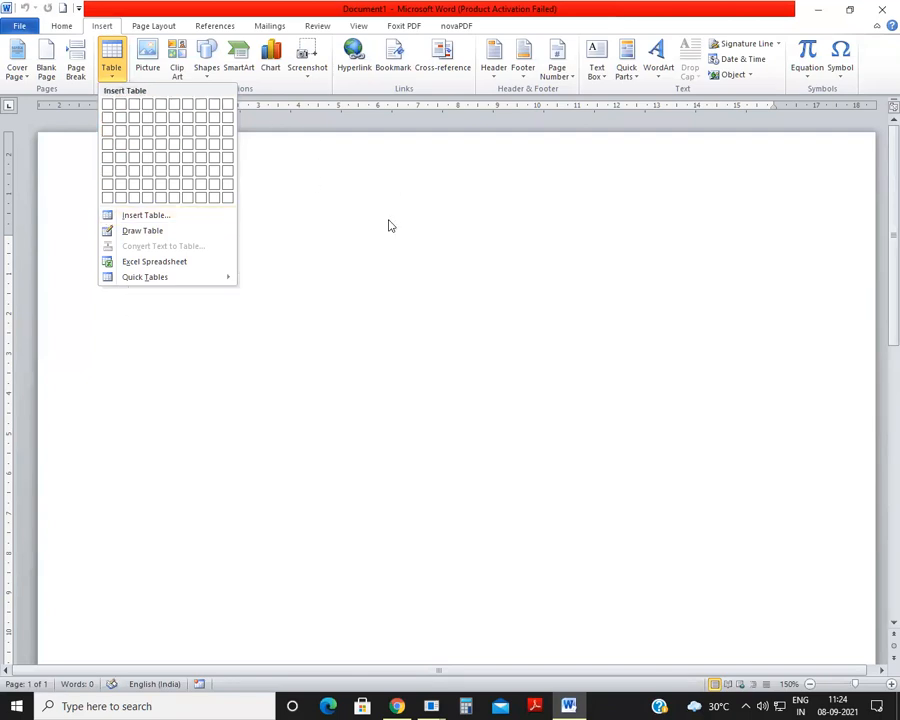
{"action": "left_click", "coordinate": [237, 293]}
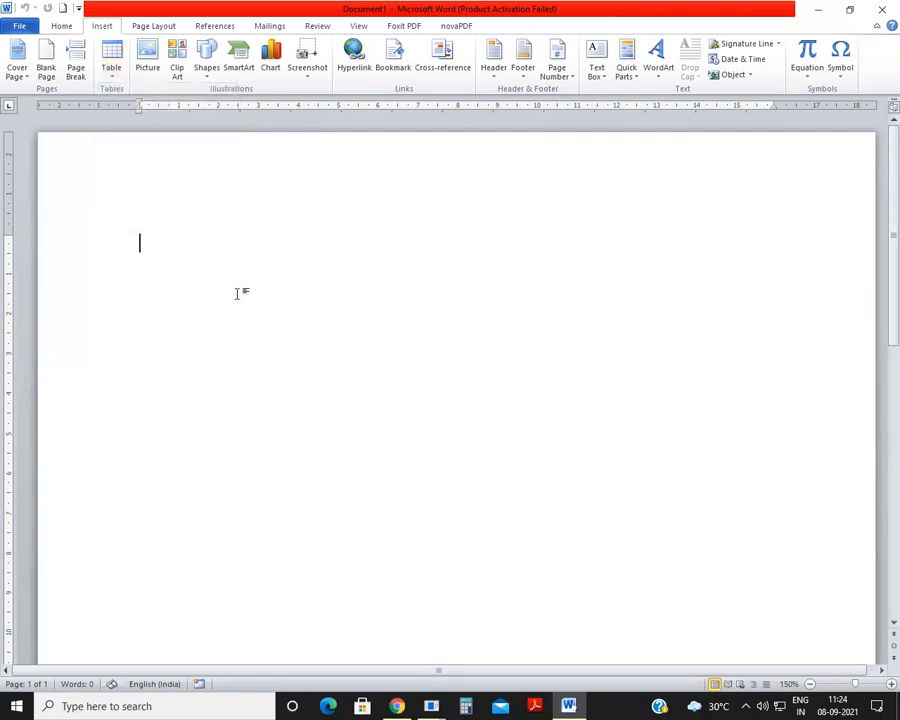
{"action": "left_click", "coordinate": [110, 76]}
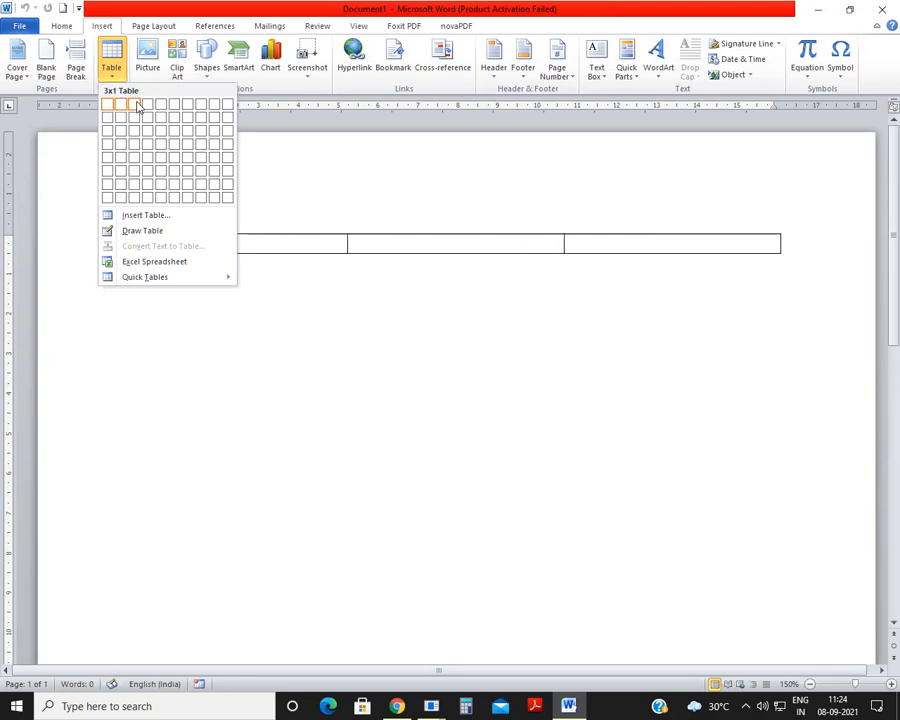
{"action": "left_click", "coordinate": [175, 320]}
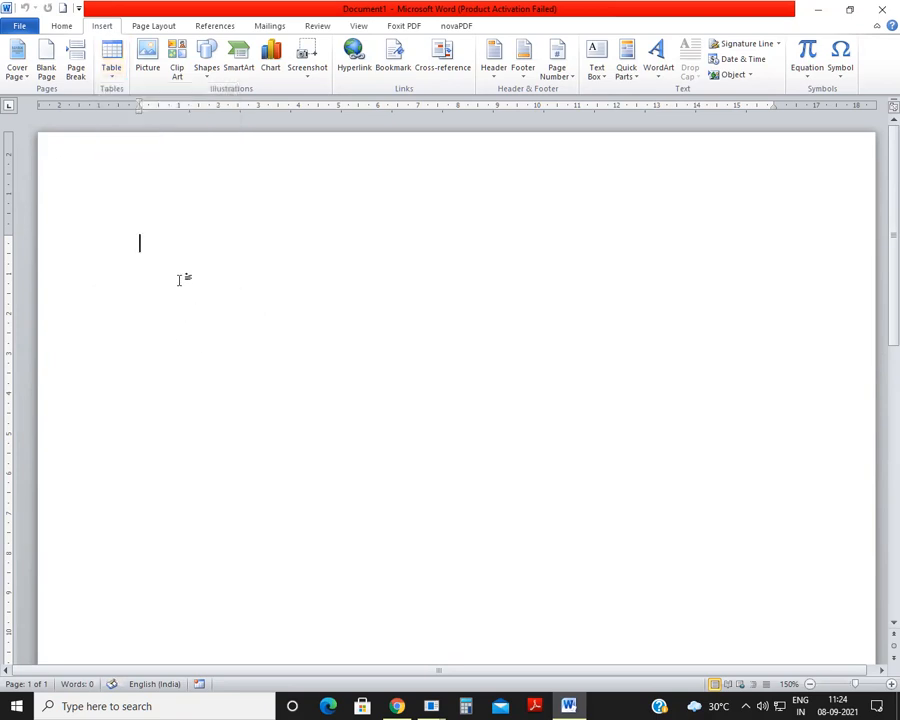
Step: Enter the line "4 rows 3 column" with two line breaks after it, correcting the misspelled last word to "column"
{"action": "type", "text": "4 rows"}
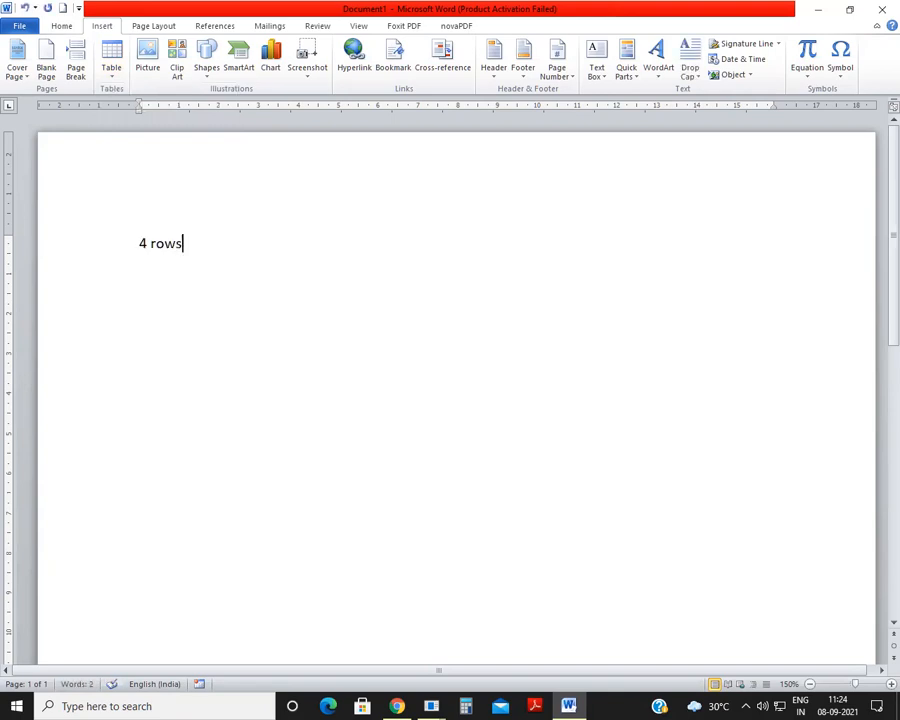
{"action": "type", "text": " 3 colou"}
{"action": "key", "text": "Return"}
{"action": "key", "text": "Return"}
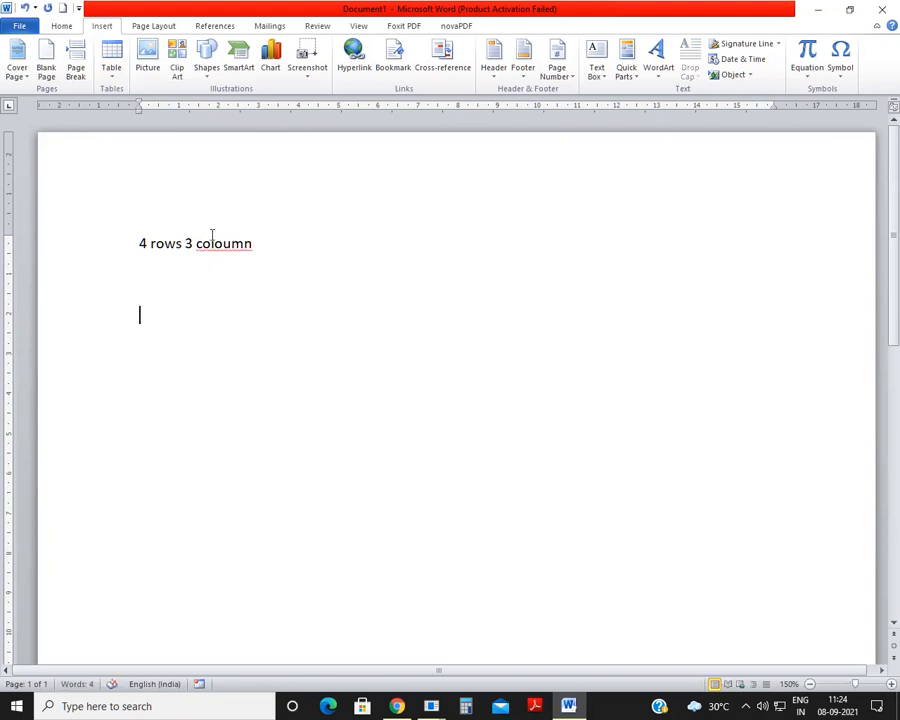
{"action": "right_click", "coordinate": [250, 252]}
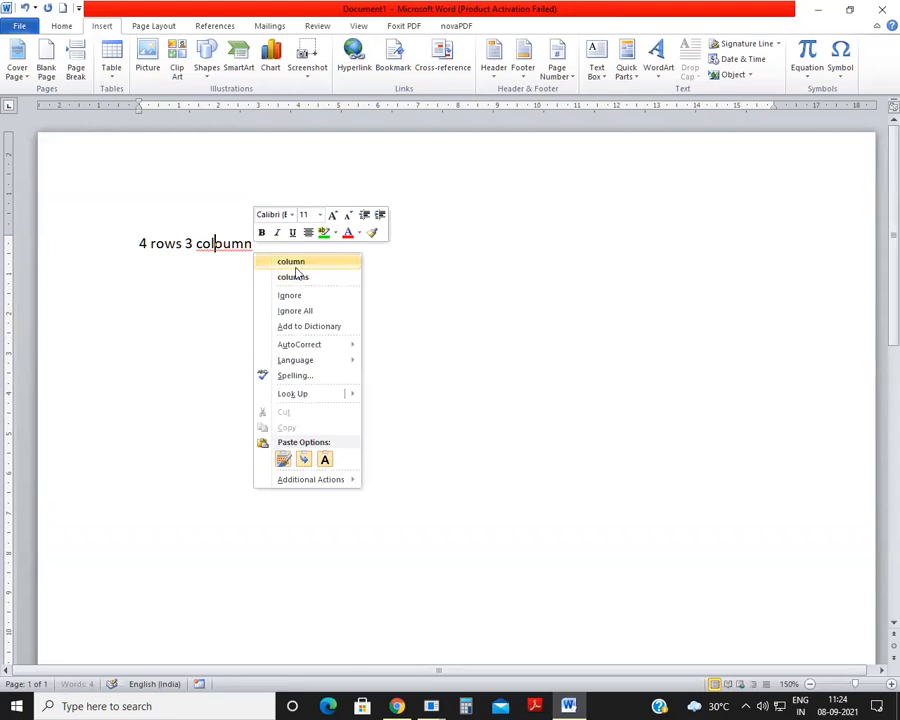
{"action": "left_click", "coordinate": [293, 259]}
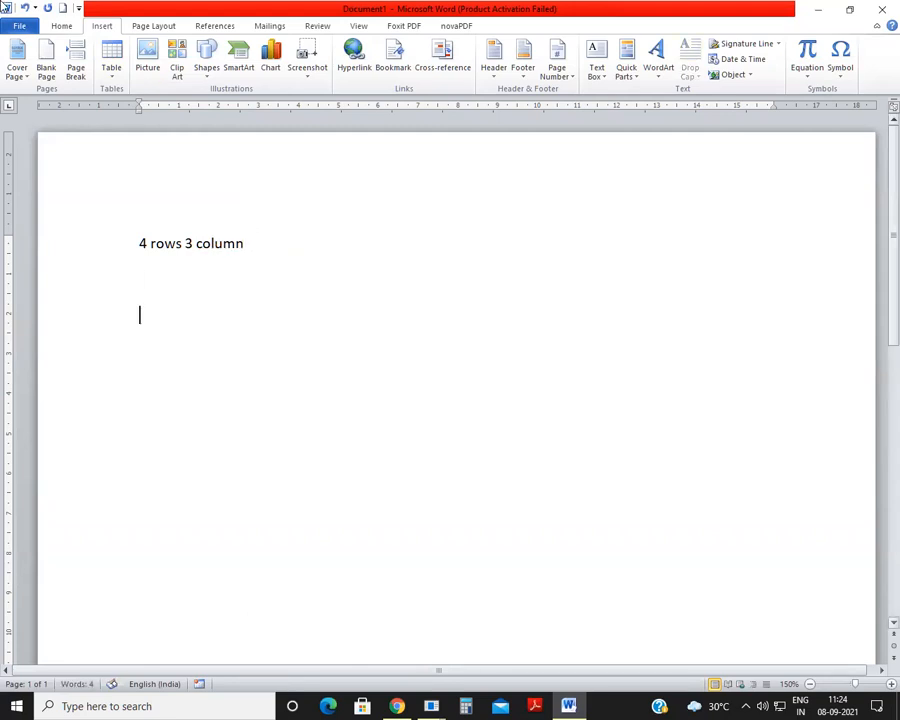
Step: Insert a table with 3 columns and 4 rows below the text line
{"action": "left_click", "coordinate": [111, 70]}
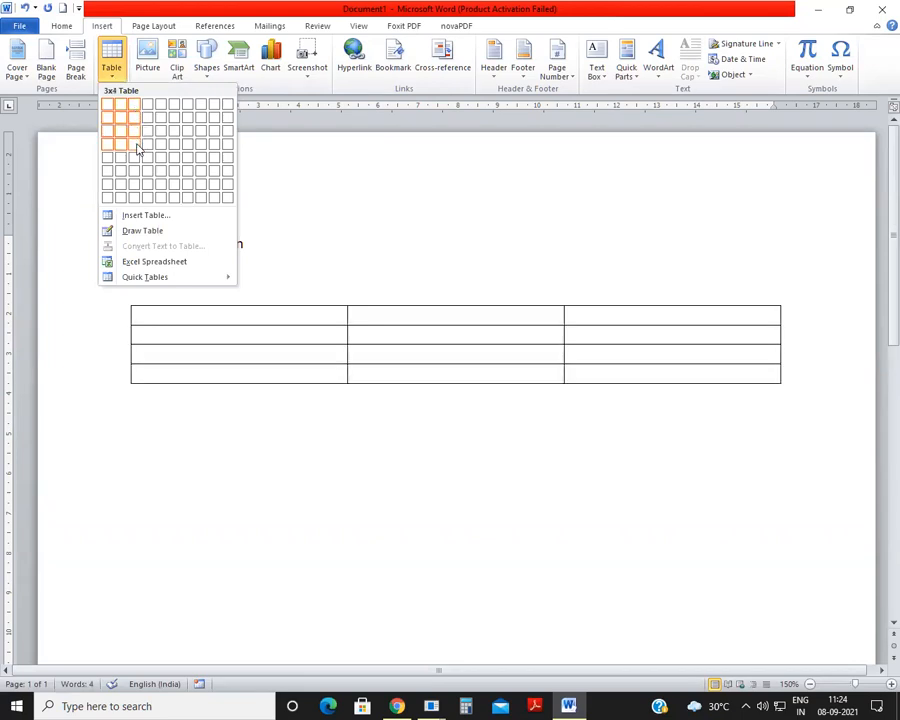
{"action": "left_click", "coordinate": [138, 149]}
Step: Highlight each of the table's three columns and four rows in turn to examine its structure
{"action": "left_click_drag", "start_coordinate": [201, 308], "coordinate": [205, 378]}
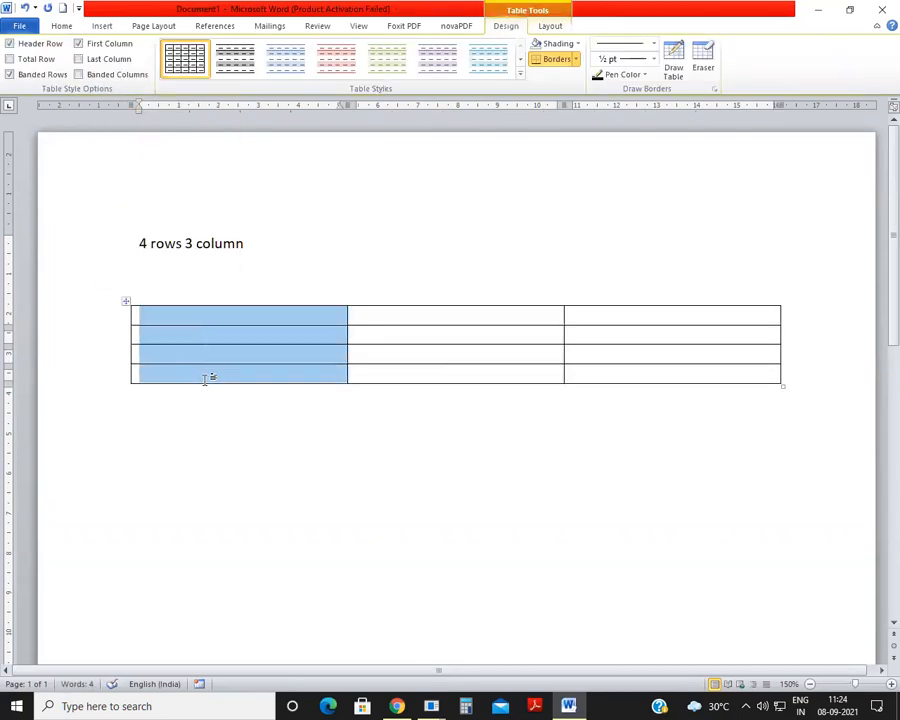
{"action": "left_click_drag", "start_coordinate": [384, 311], "coordinate": [404, 376]}
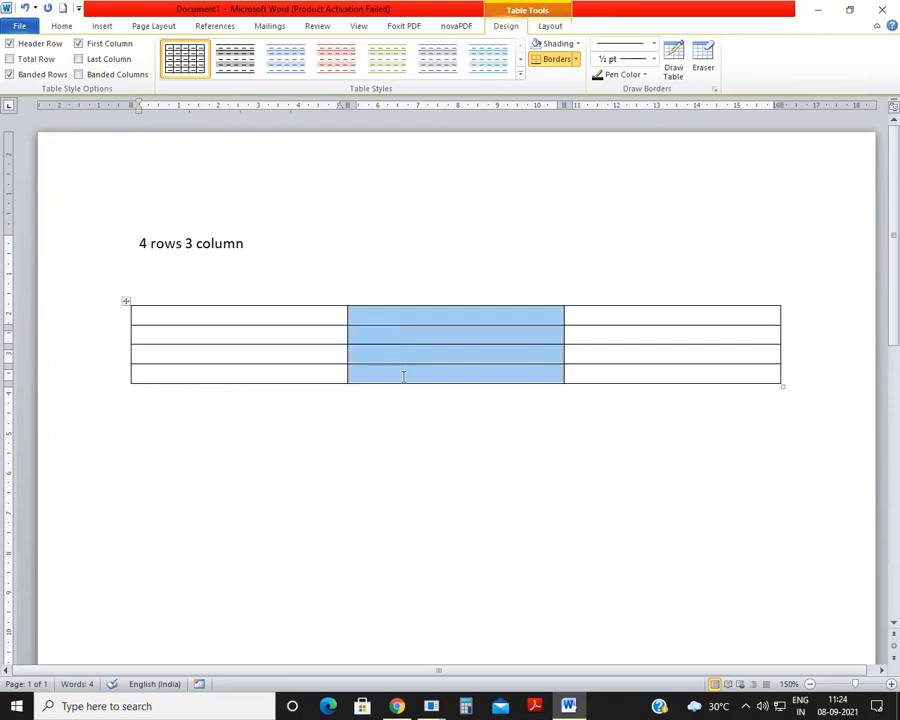
{"action": "left_click_drag", "start_coordinate": [578, 316], "coordinate": [598, 366]}
{"action": "left_click_drag", "start_coordinate": [278, 318], "coordinate": [570, 320]}
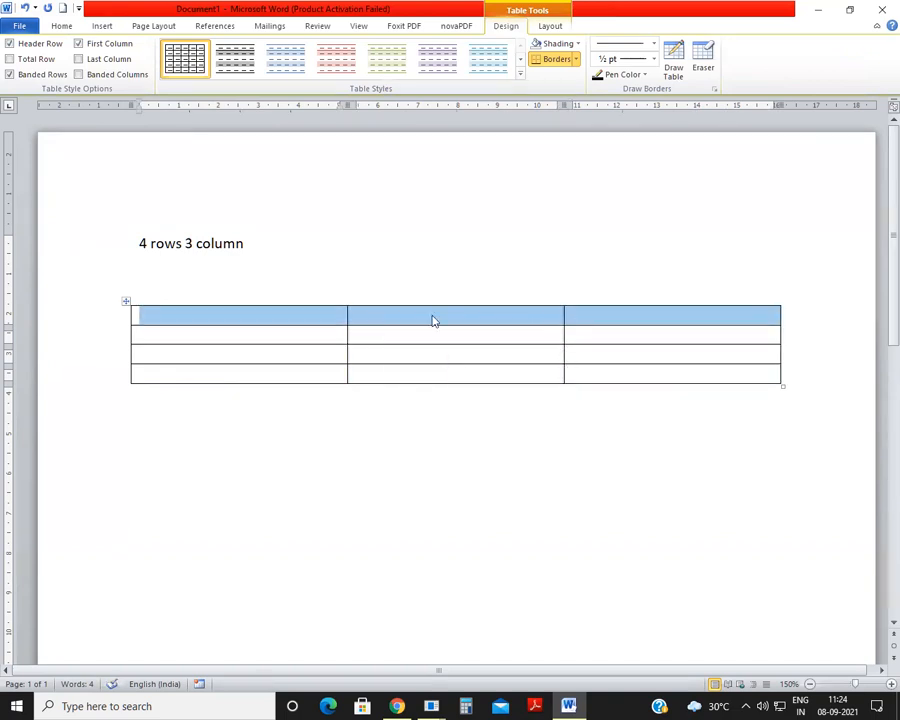
{"action": "left_click_drag", "start_coordinate": [245, 336], "coordinate": [615, 338]}
{"action": "left_click_drag", "start_coordinate": [344, 352], "coordinate": [697, 355]}
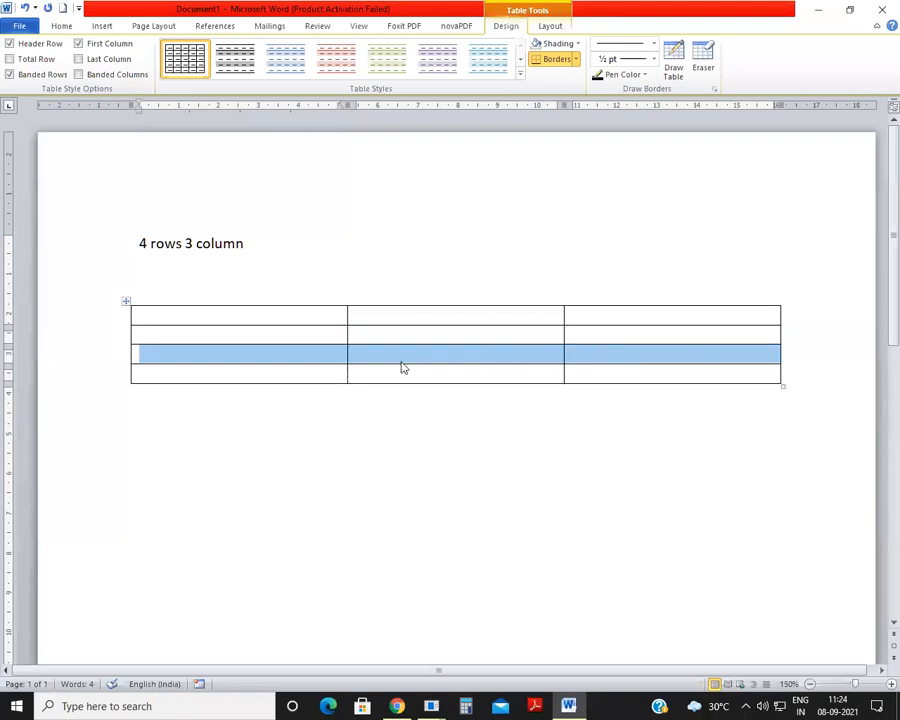
{"action": "left_click_drag", "start_coordinate": [335, 373], "coordinate": [643, 374]}
{"action": "left_click", "coordinate": [480, 438]}
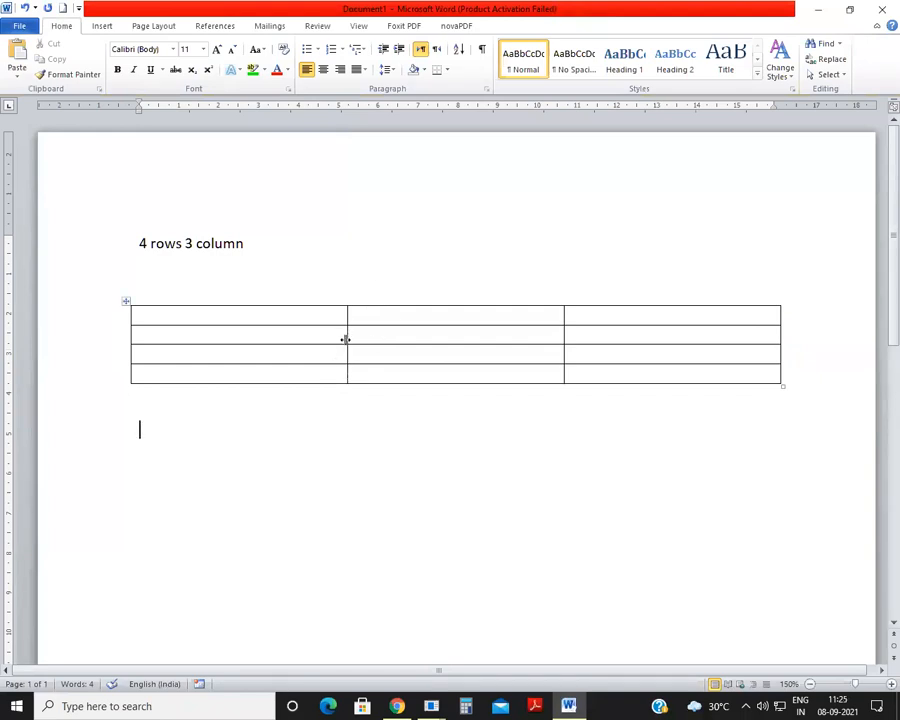
Step: Narrow the table's first column to about 3.4 cm and widen the second column to about 8 cm
{"action": "left_click_drag", "start_coordinate": [345, 339], "coordinate": [268, 357]}
{"action": "left_click_drag", "start_coordinate": [562, 335], "coordinate": [587, 335]}
Step: Enter the column headings "S. No.", "Name" and "Class" in the table's first row
{"action": "left_click", "coordinate": [209, 315]}
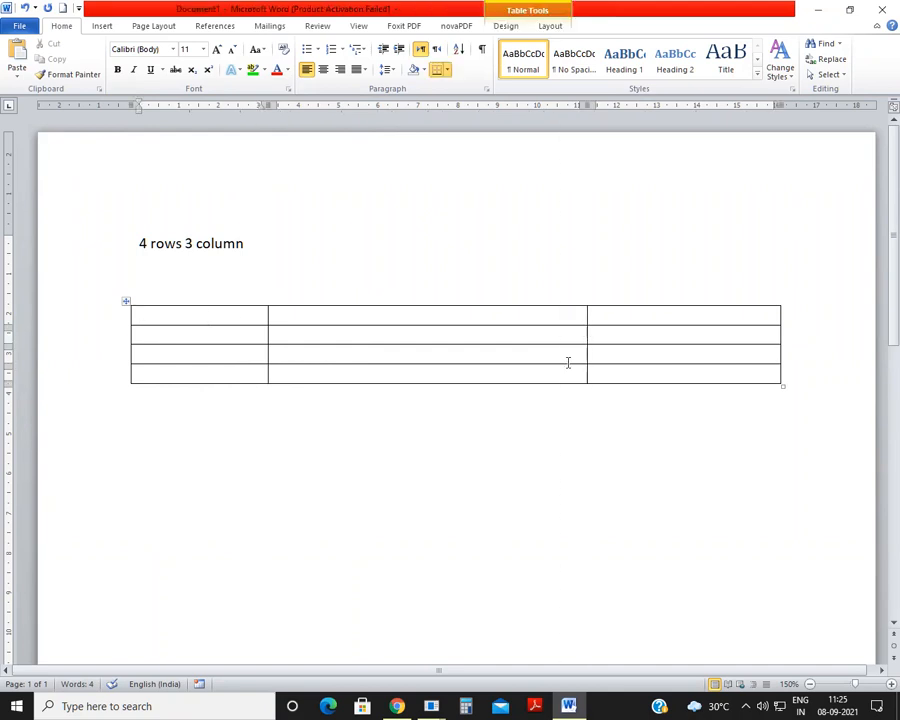
{"action": "type", "text": "S. No."}
{"action": "left_click", "coordinate": [444, 319]}
{"action": "type", "text": "Name"}
{"action": "key", "text": "Tab"}
{"action": "type", "text": "Class"}
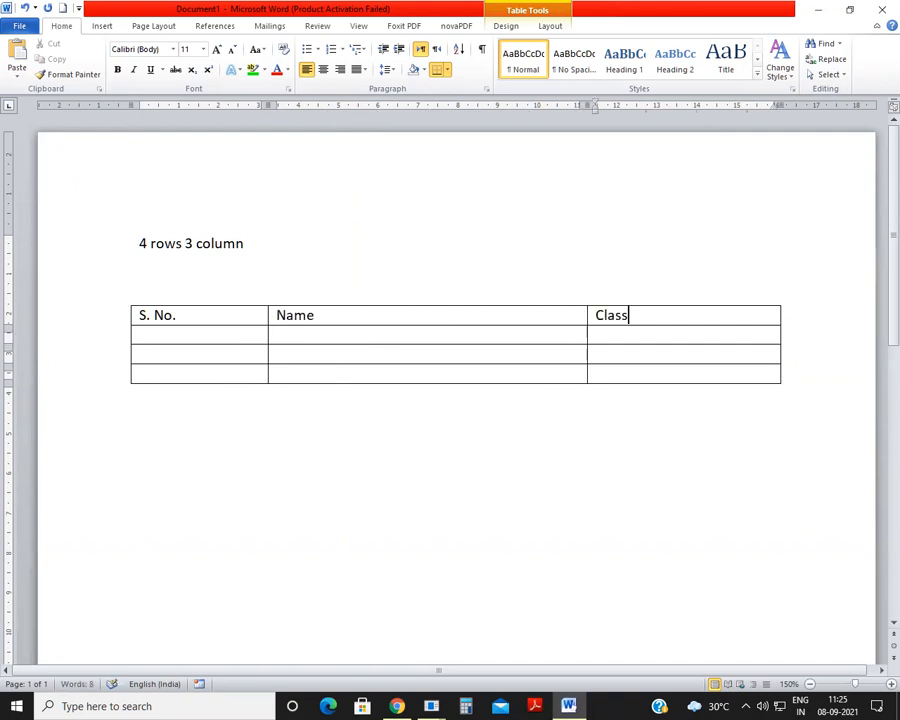
Step: Fill the second table row with serial number 1, the student's name and "Class 10th"
{"action": "left_click", "coordinate": [194, 337]}
{"action": "type", "text": "1"}
{"action": "left_click", "coordinate": [326, 336]}
{"action": "type", "text": "Amir"}
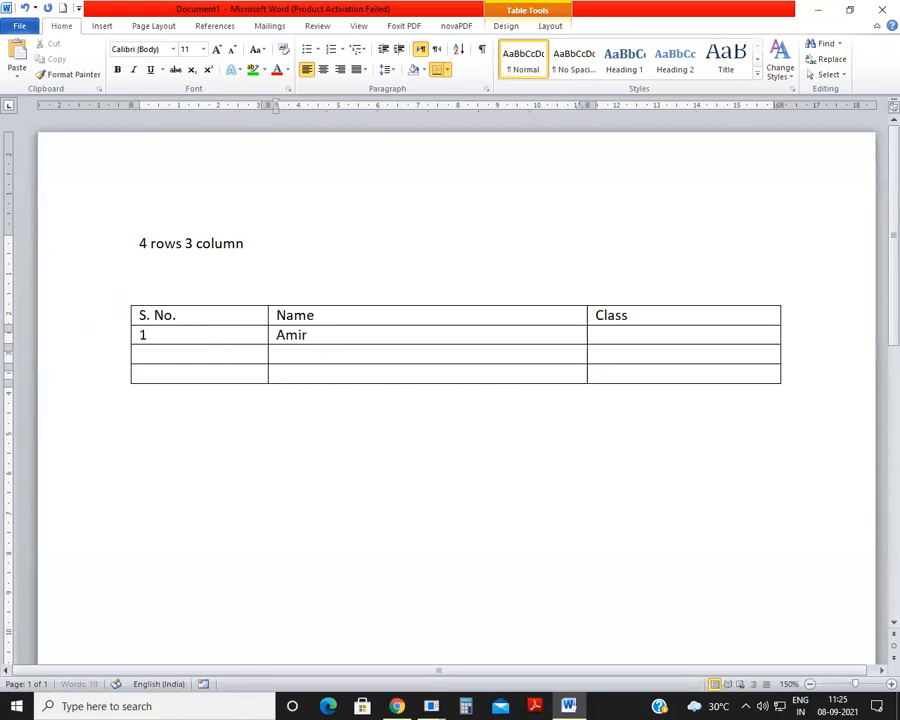
{"action": "left_click", "coordinate": [645, 335]}
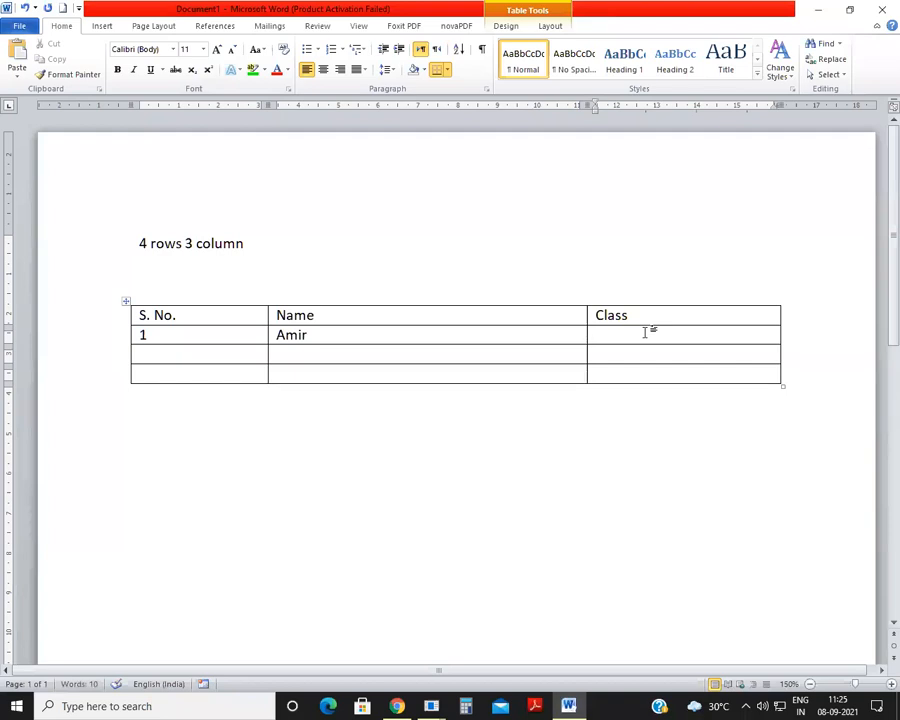
{"action": "type", "text": "Class 10th"}
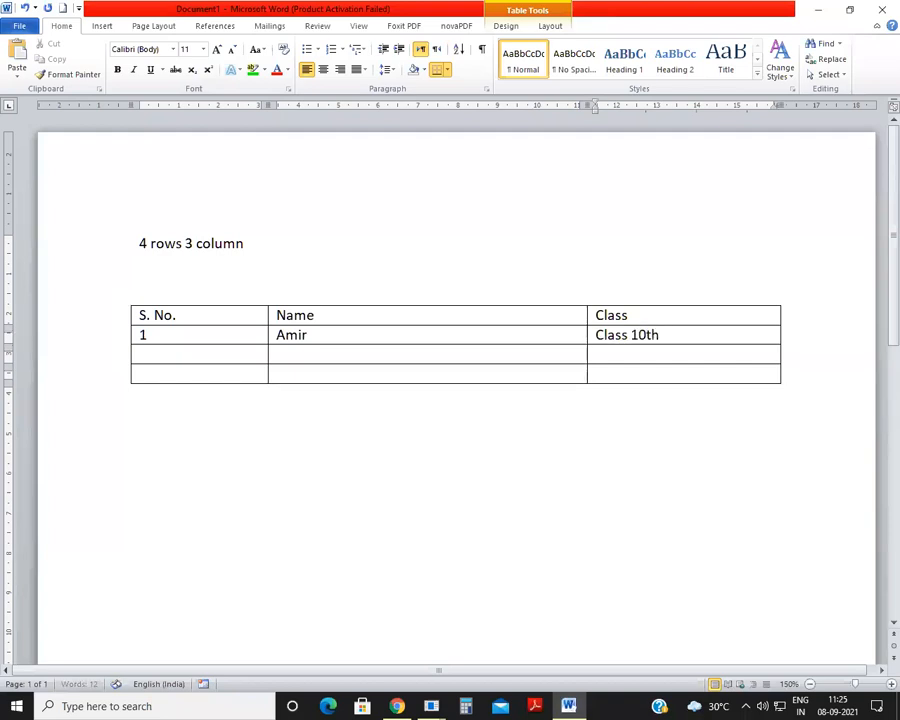
Step: Fill the third table row with serial number 2, the student's name and "Class 12th"
{"action": "left_click", "coordinate": [172, 354]}
{"action": "type", "text": "2"}
{"action": "left_click", "coordinate": [307, 355]}
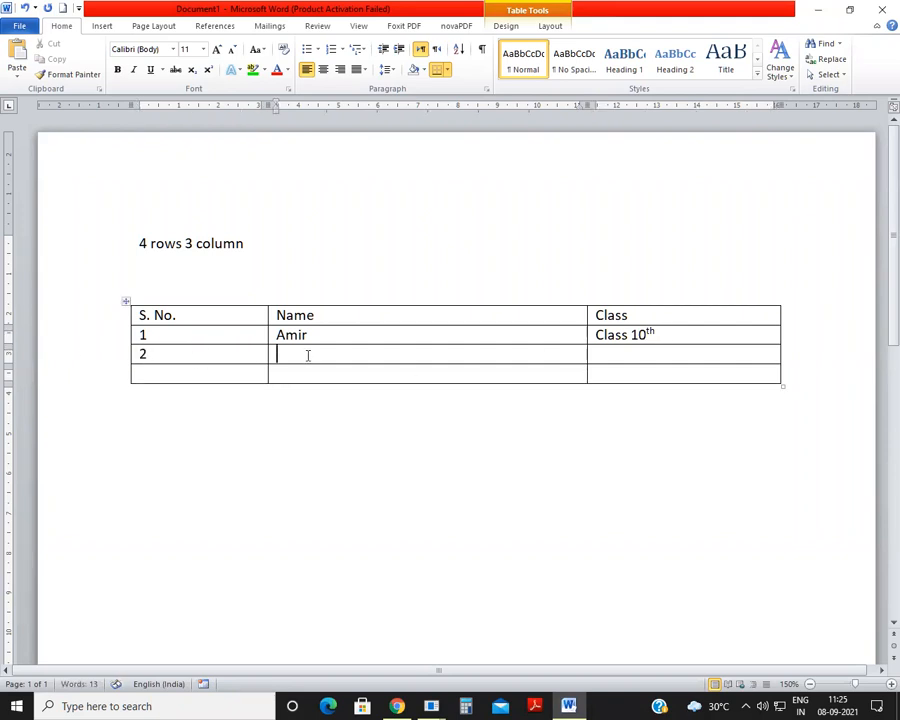
{"action": "type", "text": "Farahnaz"}
{"action": "left_click", "coordinate": [619, 354]}
{"action": "type", "text": "Class 1"}
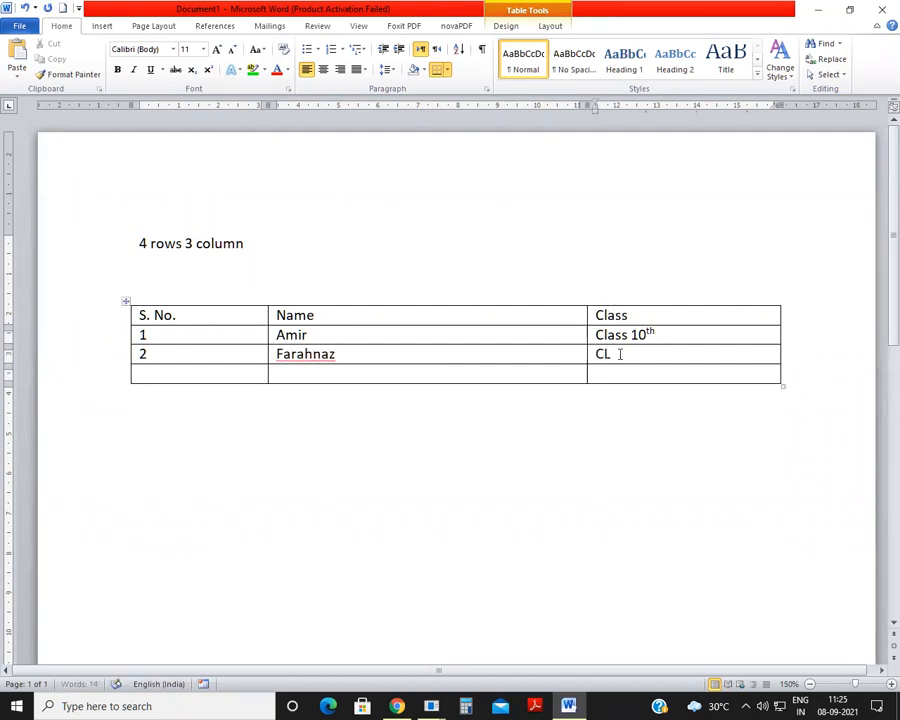
{"action": "type", "text": "2th"}
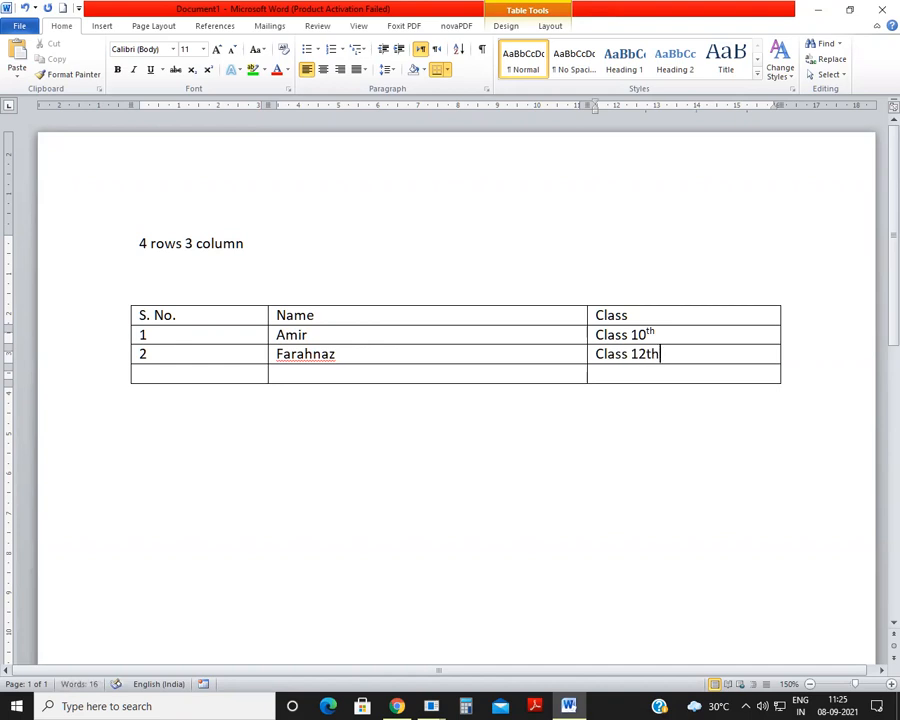
Step: Fill the last table row with serial number 3, the student's name and "Class 8th"
{"action": "left_click", "coordinate": [191, 368]}
{"action": "type", "text": "3"}
{"action": "left_click", "coordinate": [313, 375]}
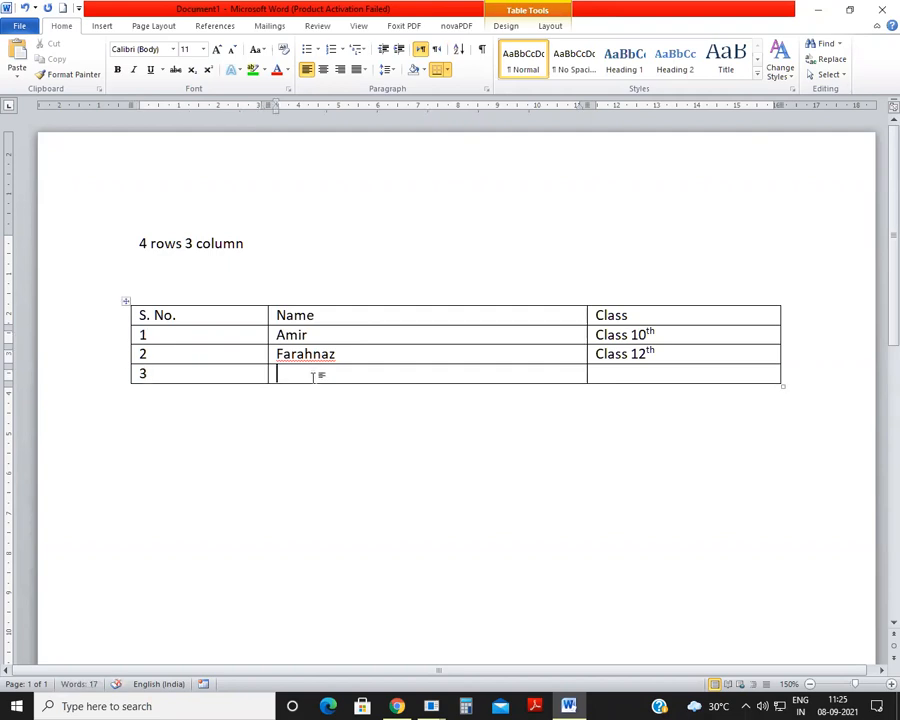
{"action": "type", "text": "Nargis"}
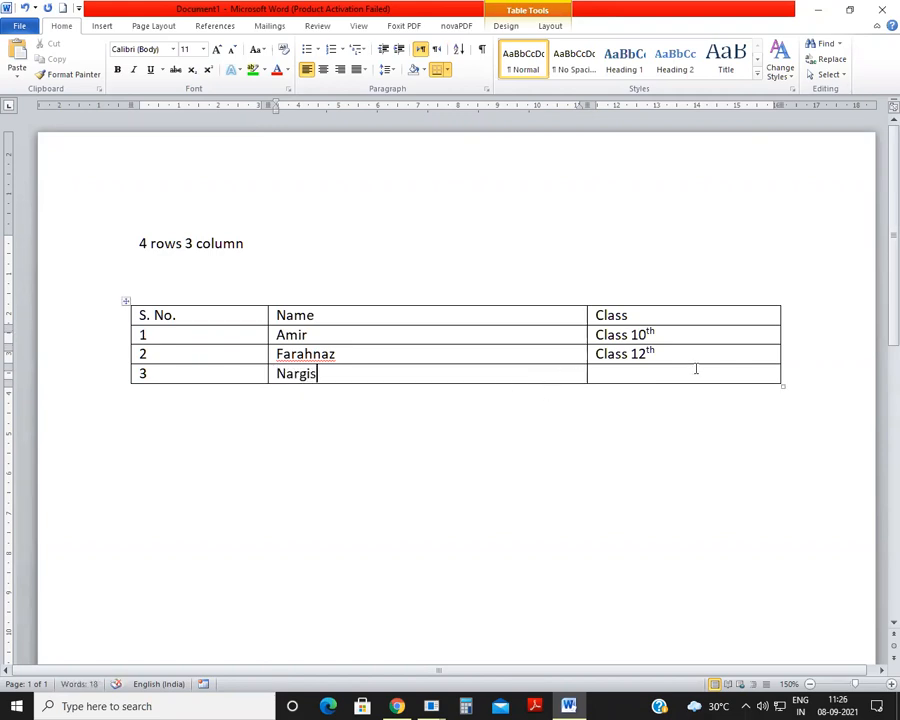
{"action": "left_click", "coordinate": [631, 366]}
{"action": "type", "text": "CLass "}
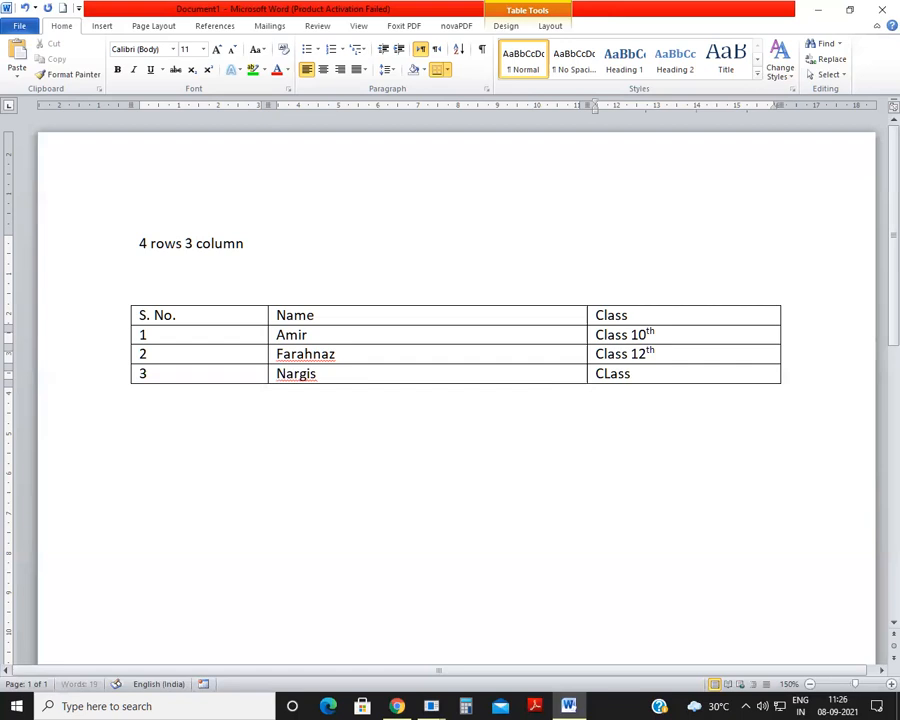
{"action": "type", "text": "8th"}
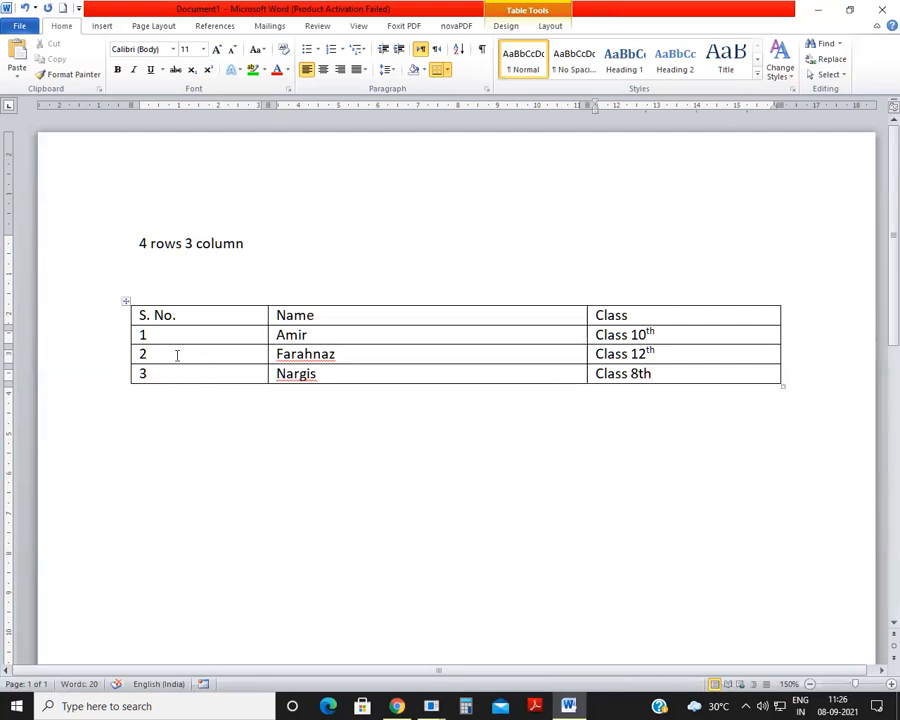
Step: Highlight the table's last row and review the insert options available from its serial number cell
{"action": "left_click", "coordinate": [146, 372]}
{"action": "left_click_drag", "start_coordinate": [208, 368], "coordinate": [499, 372]}
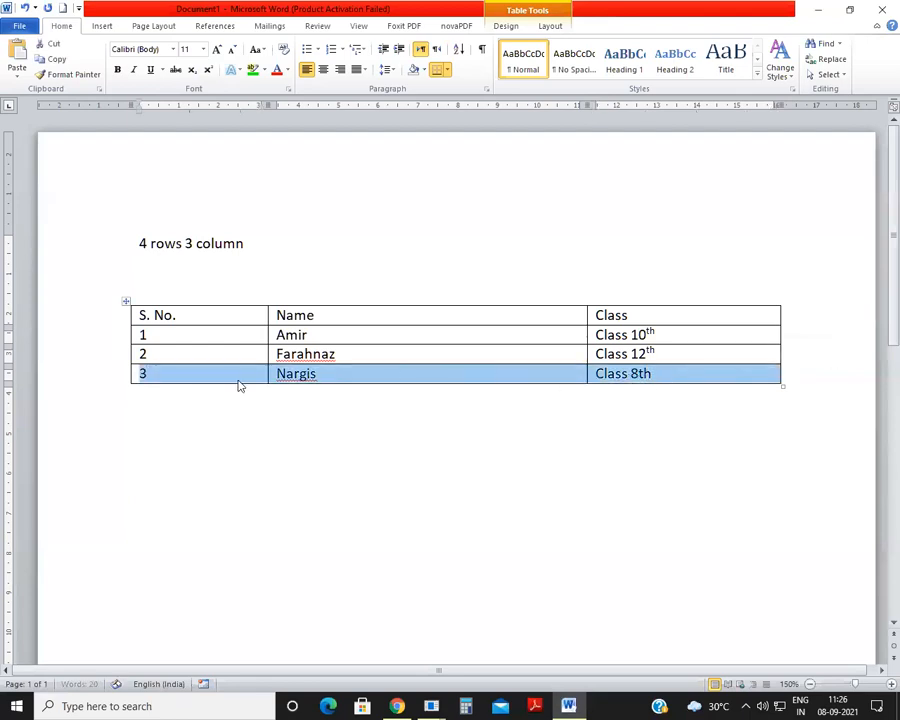
{"action": "left_click", "coordinate": [194, 373]}
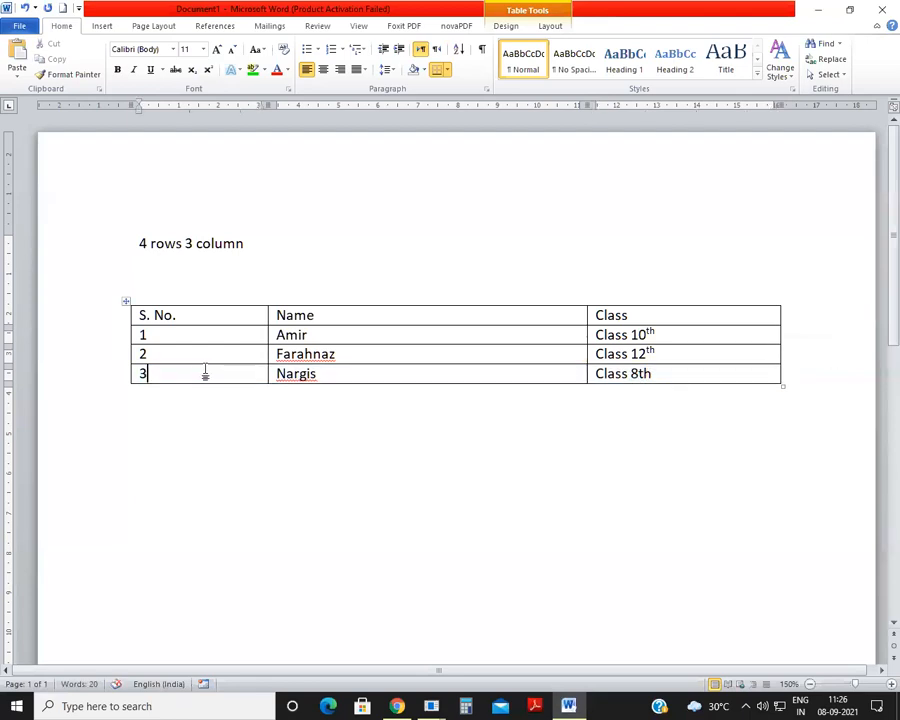
{"action": "right_click", "coordinate": [206, 373]}
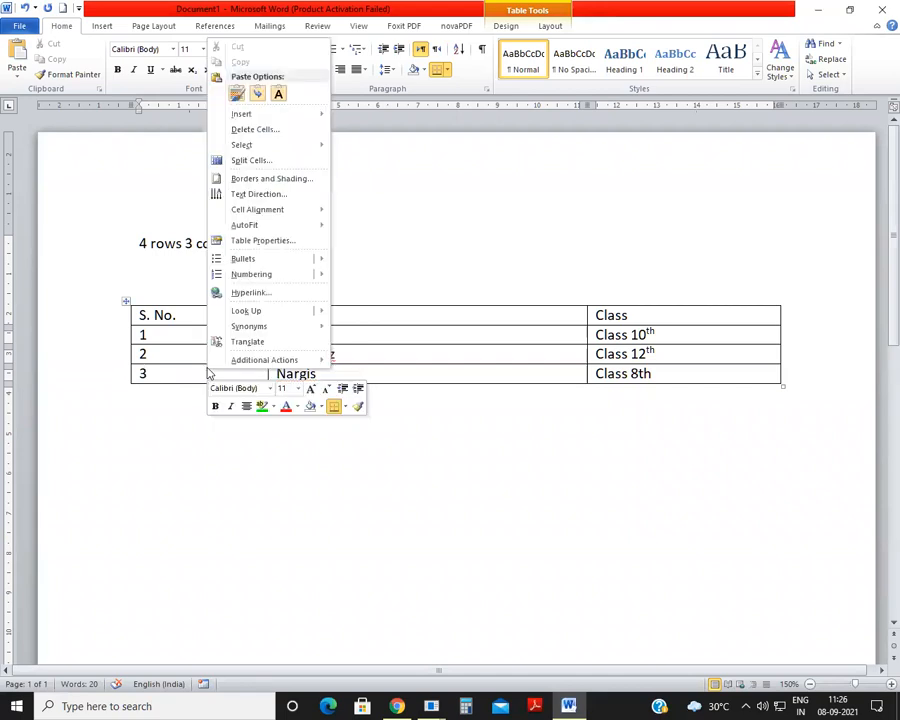
{"action": "mouse_move", "coordinate": [266, 117]}
{"action": "left_click", "coordinate": [442, 156]}
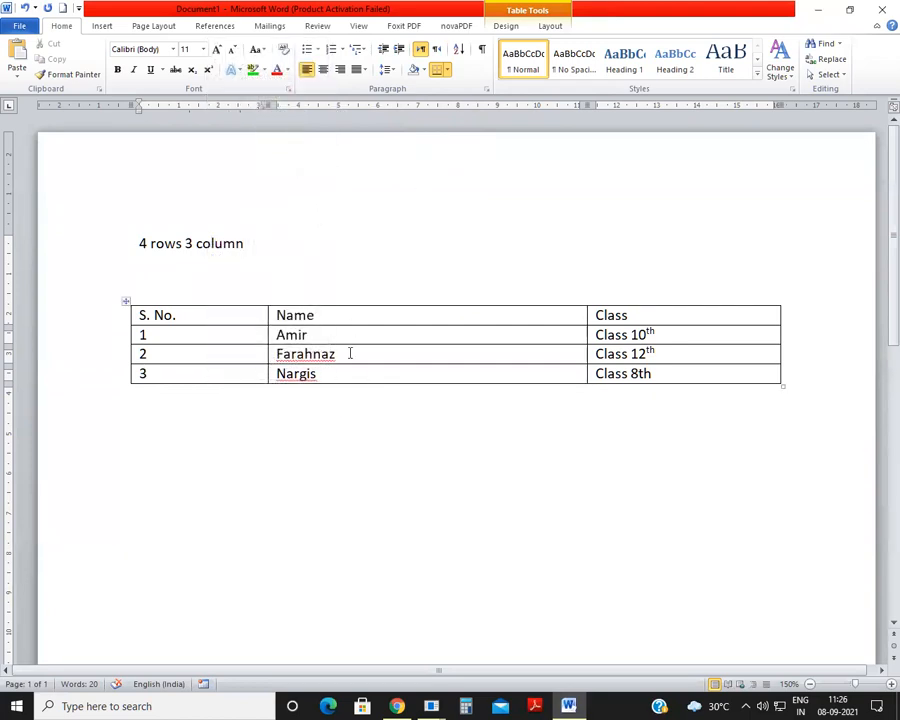
{"action": "left_click_drag", "start_coordinate": [352, 358], "coordinate": [356, 366]}
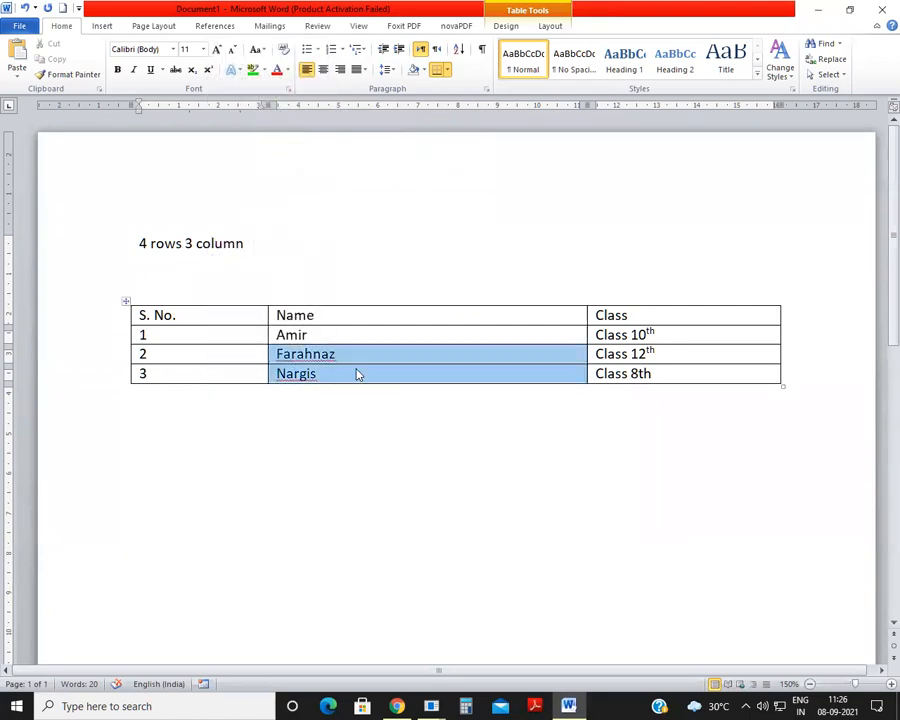
{"action": "left_click", "coordinate": [240, 375]}
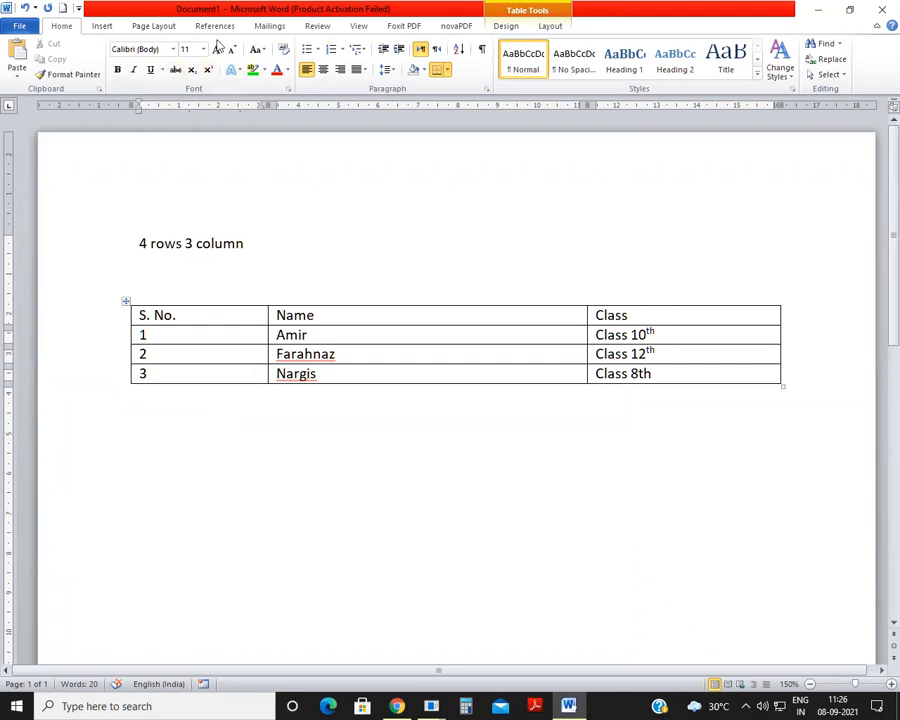
Step: Try inserting a blank row above the serial number 3 row and undo the insertion
{"action": "right_click", "coordinate": [182, 375]}
{"action": "mouse_move", "coordinate": [281, 116]}
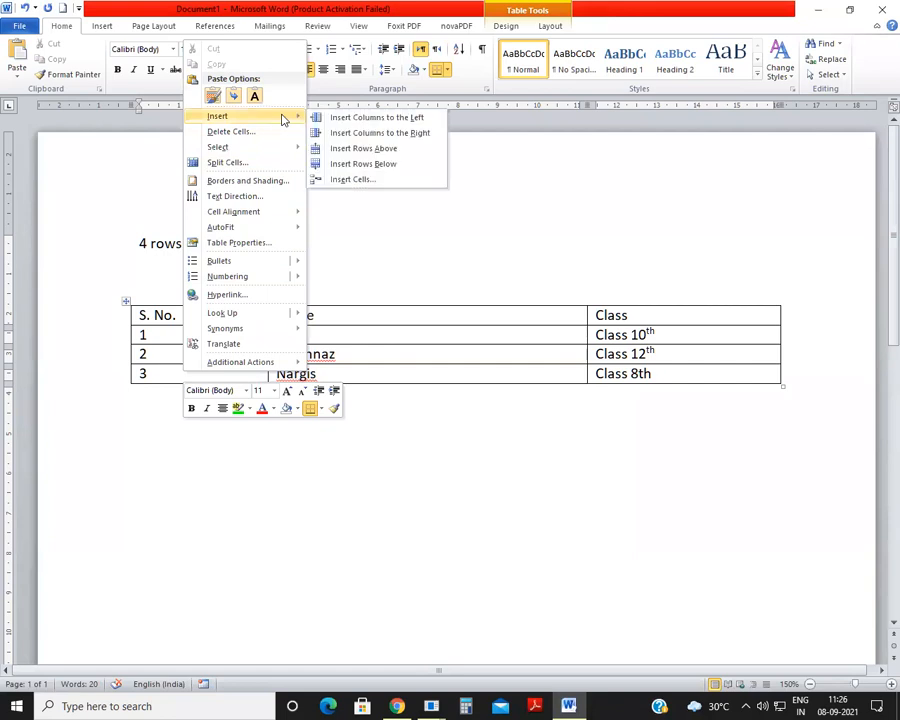
{"action": "left_click", "coordinate": [357, 148]}
{"action": "left_click", "coordinate": [333, 490]}
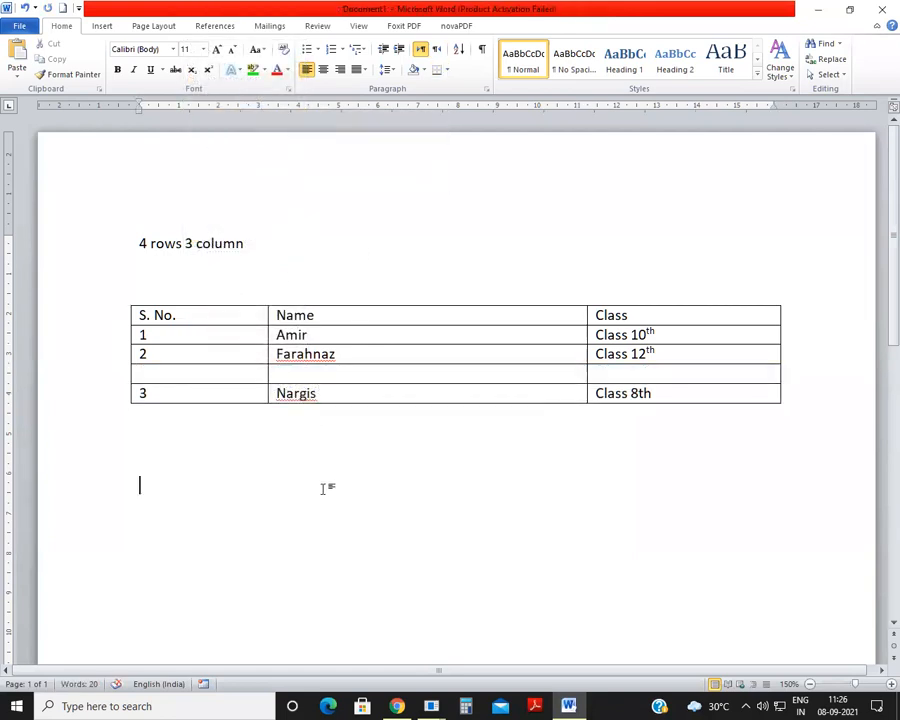
{"action": "key", "text": "ctrl+z"}
Step: Try inserting a blank row below the serial number 2 row and undo the insertion
{"action": "left_click_drag", "start_coordinate": [275, 349], "coordinate": [345, 362]}
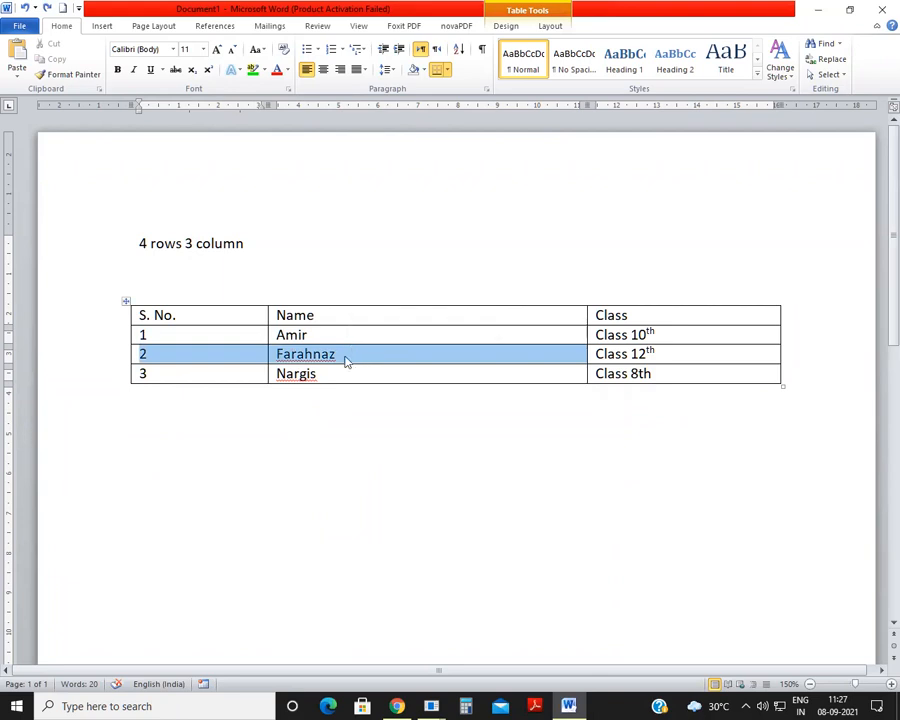
{"action": "left_click", "coordinate": [226, 354]}
{"action": "right_click", "coordinate": [232, 354]}
{"action": "mouse_move", "coordinate": [295, 435]}
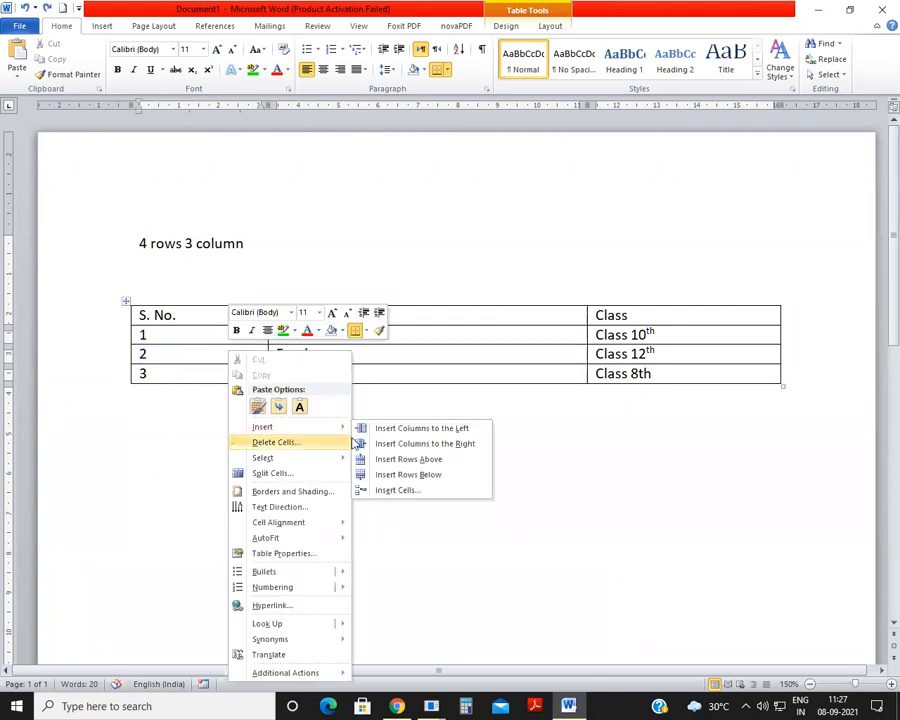
{"action": "left_click", "coordinate": [434, 472]}
{"action": "left_click", "coordinate": [330, 420]}
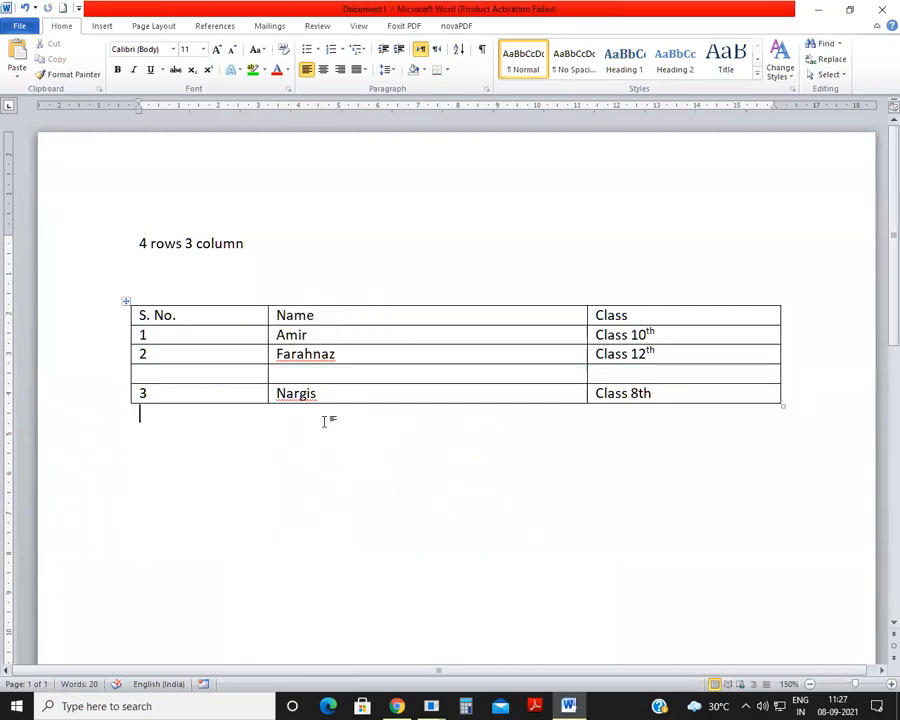
{"action": "key", "text": "ctrl+z"}
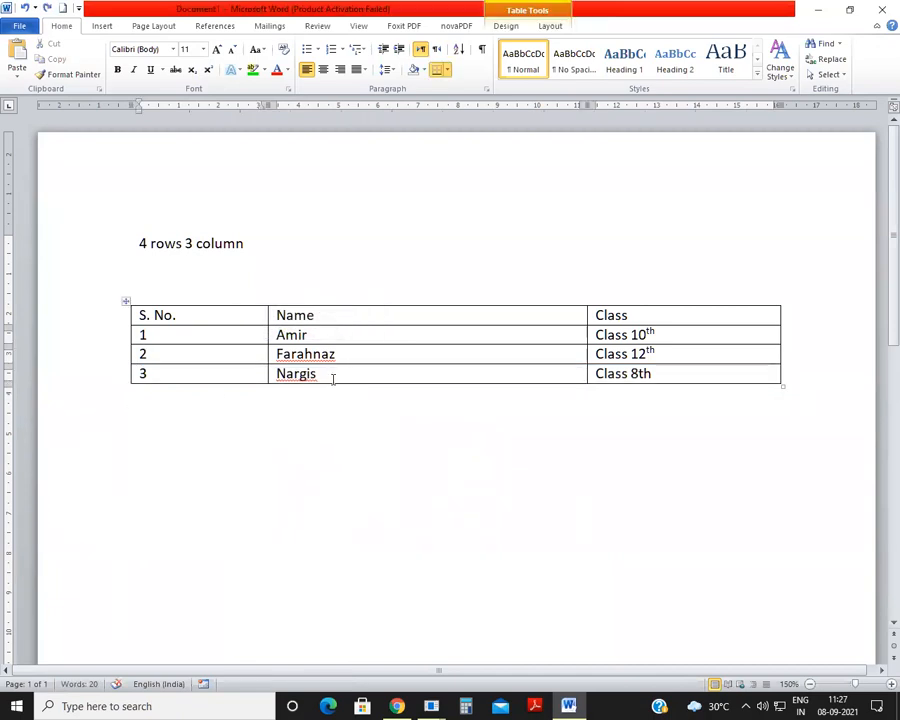
Step: Insert a new row below the table's last row, serial number 3
{"action": "left_click_drag", "start_coordinate": [249, 377], "coordinate": [361, 373]}
{"action": "left_click", "coordinate": [351, 373]}
{"action": "right_click", "coordinate": [339, 376]}
{"action": "mouse_move", "coordinate": [398, 124]}
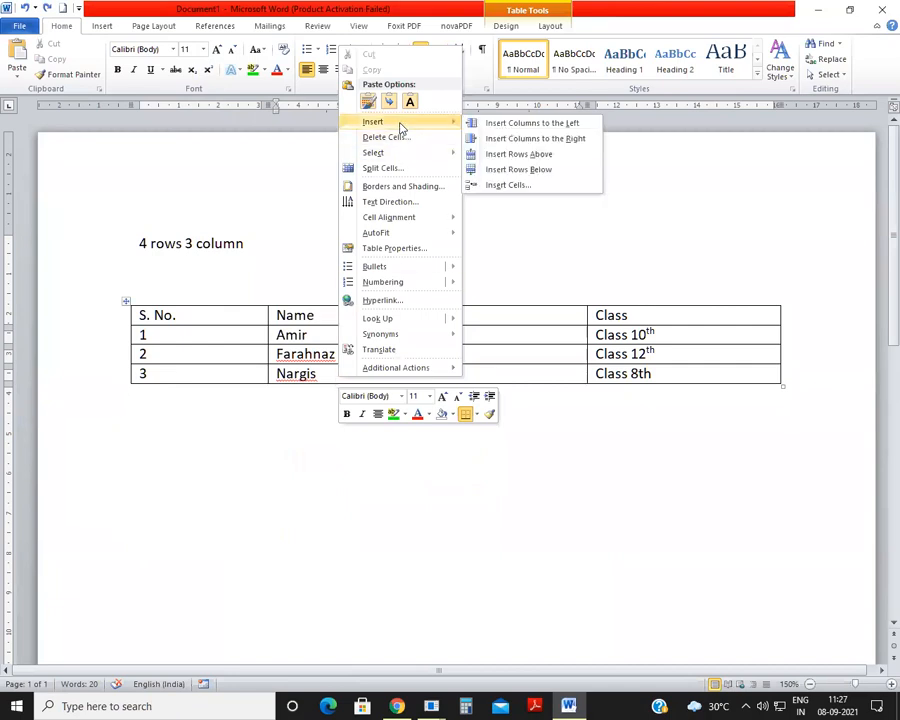
{"action": "left_click", "coordinate": [520, 170]}
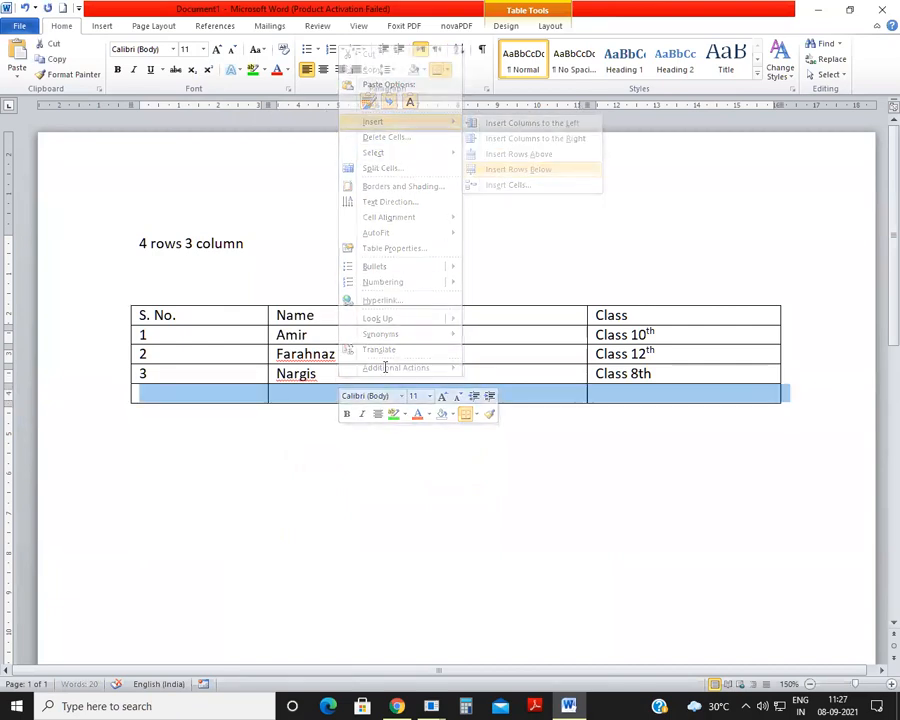
Step: Fill the new last row with serial number 4, the student's name and "Class 10th"
{"action": "left_click", "coordinate": [205, 390]}
{"action": "type", "text": "4"}
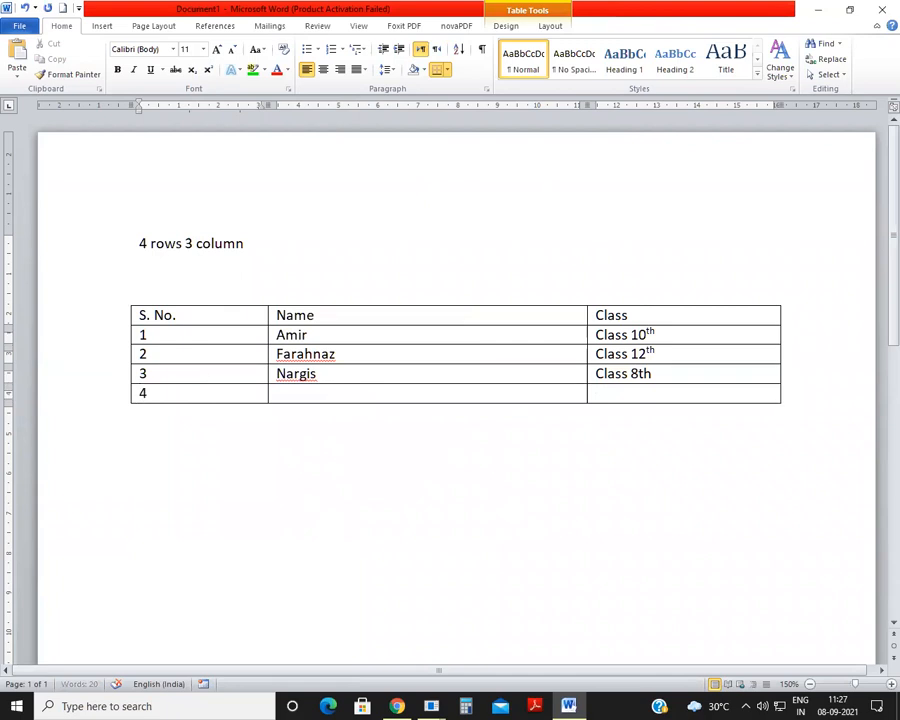
{"action": "left_click", "coordinate": [289, 395]}
{"action": "type", "text": "Mustafa"}
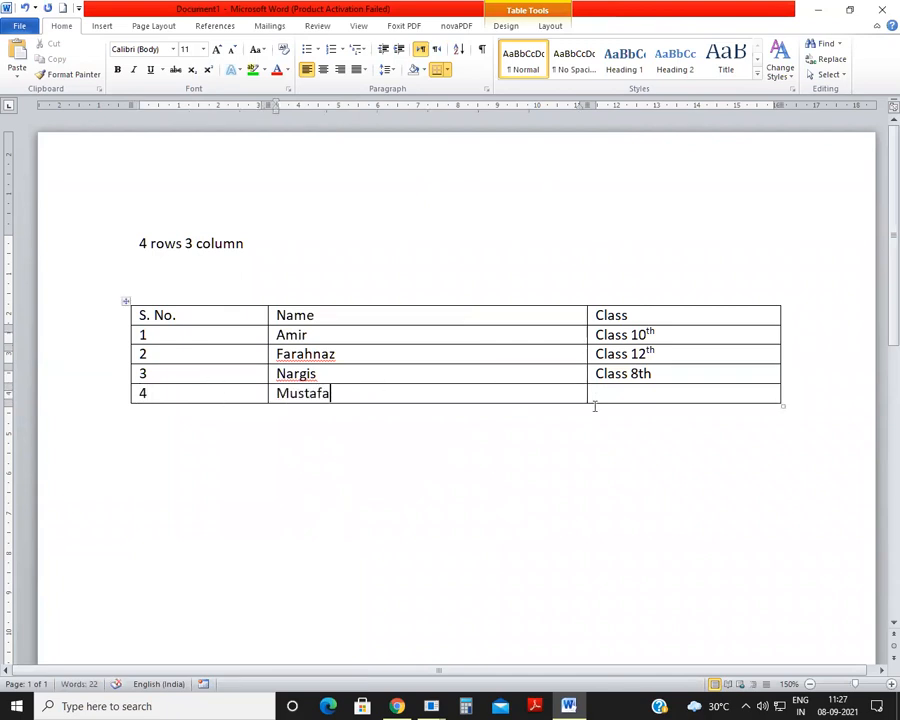
{"action": "left_click", "coordinate": [669, 390]}
{"action": "type", "text": "CLass"}
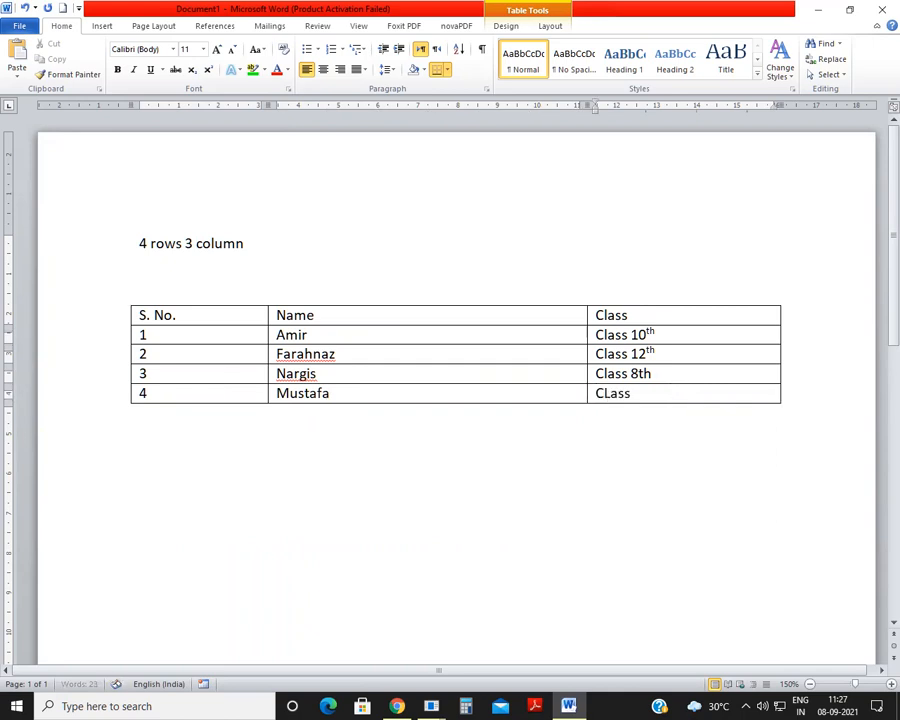
{"action": "type", "text": " 10th"}
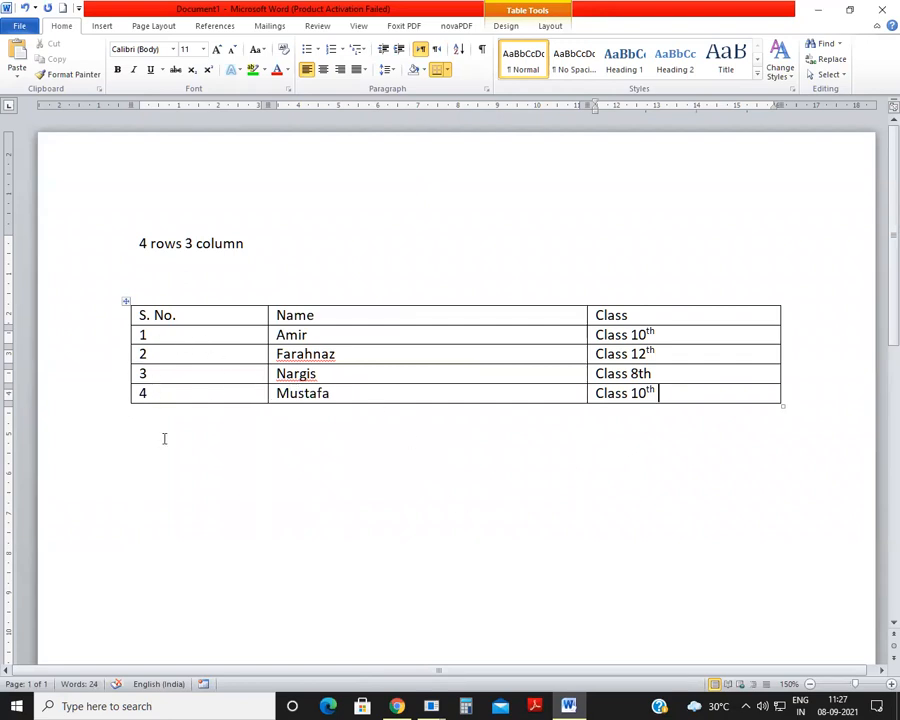
{"action": "right_click", "coordinate": [336, 393]}
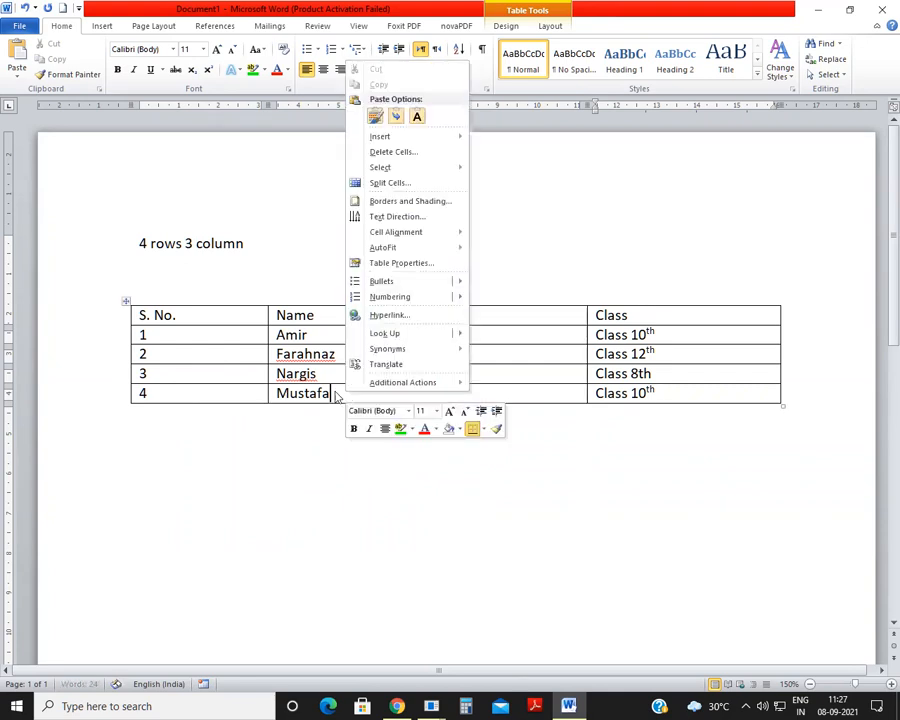
{"action": "right_click", "coordinate": [222, 393]}
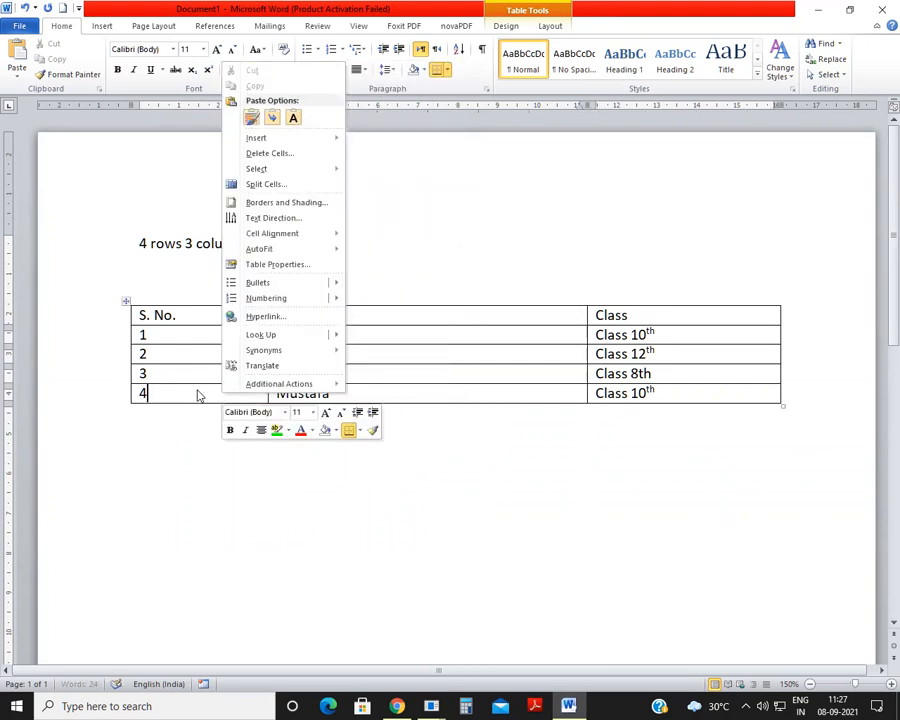
{"action": "left_click", "coordinate": [195, 392]}
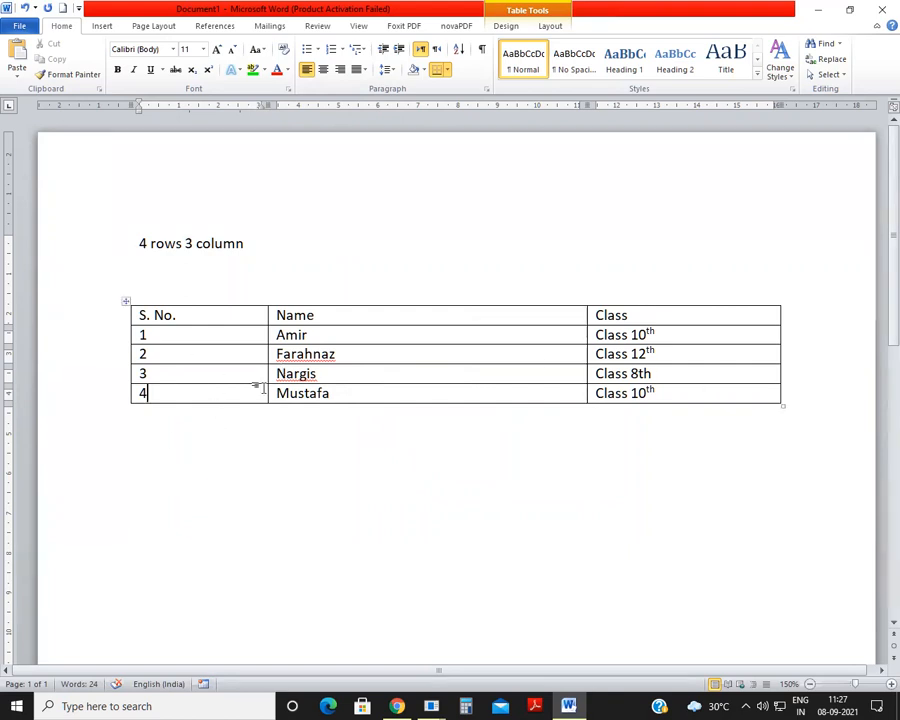
{"action": "left_click_drag", "start_coordinate": [675, 396], "coordinate": [615, 387]}
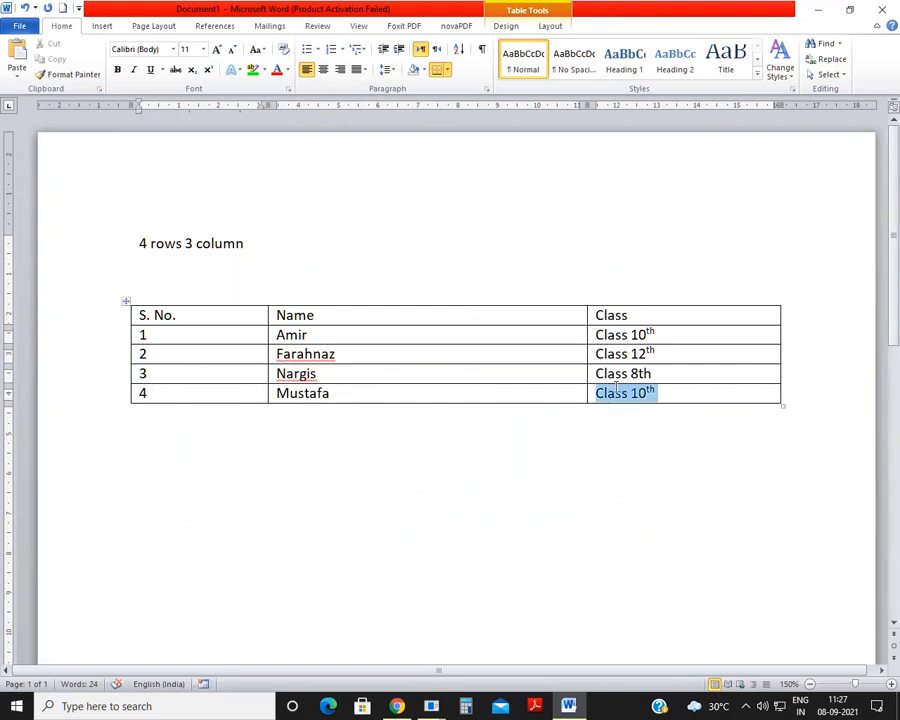
{"action": "left_click", "coordinate": [671, 396]}
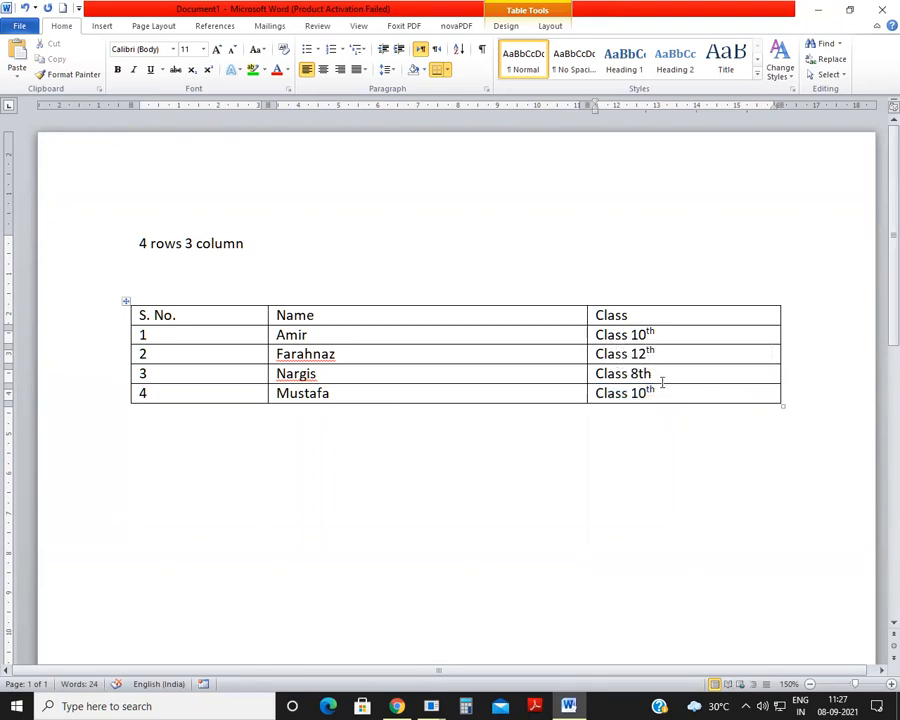
Step: Write the note "Tab" on a line below the table
{"action": "left_click", "coordinate": [296, 441]}
{"action": "type", "text": "tab"}
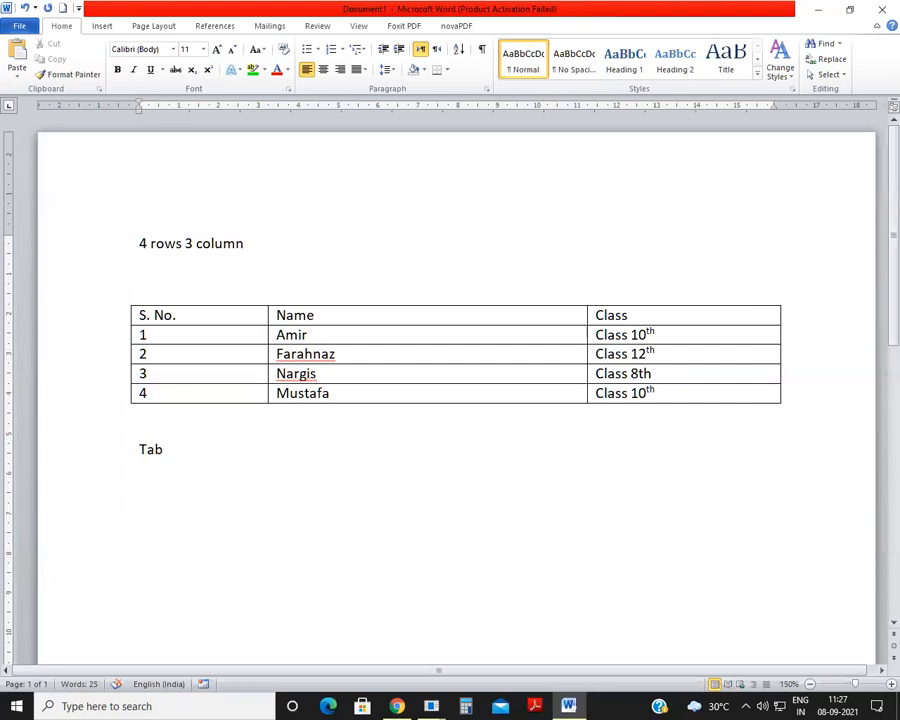
Step: Append a row after the table's last cell and fill it with serial number 5, the student's name and "Class 5th"
{"action": "left_click", "coordinate": [689, 392]}
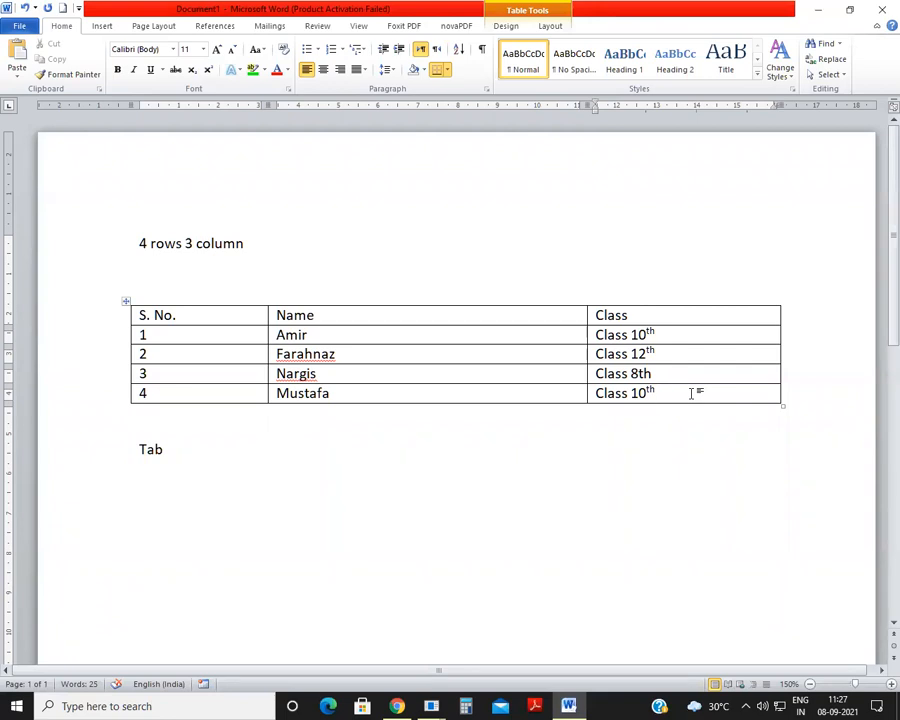
{"action": "key", "text": "Tab"}
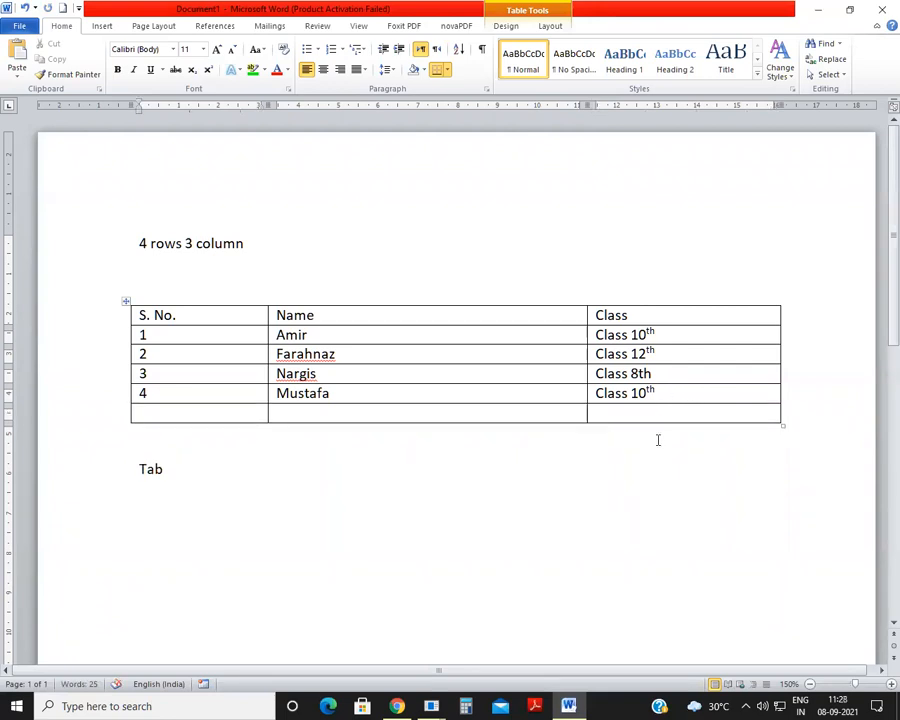
{"action": "type", "text": "5"}
{"action": "left_click", "coordinate": [344, 414]}
{"action": "type", "text": "nazila"}
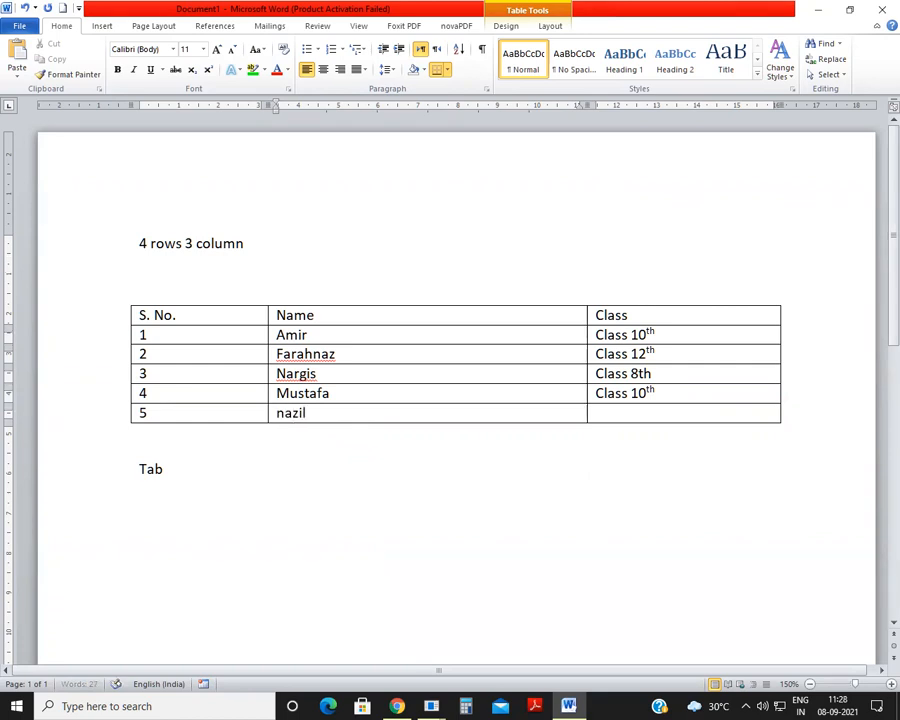
{"action": "left_click", "coordinate": [665, 412]}
{"action": "type", "text": "Cl"}
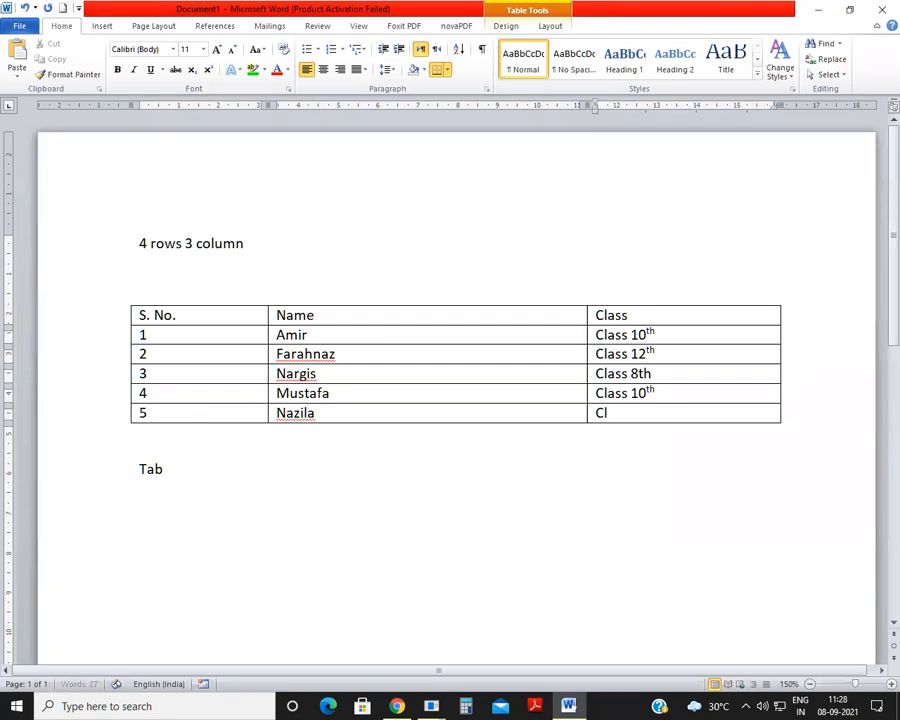
{"action": "type", "text": "ass 5th"}
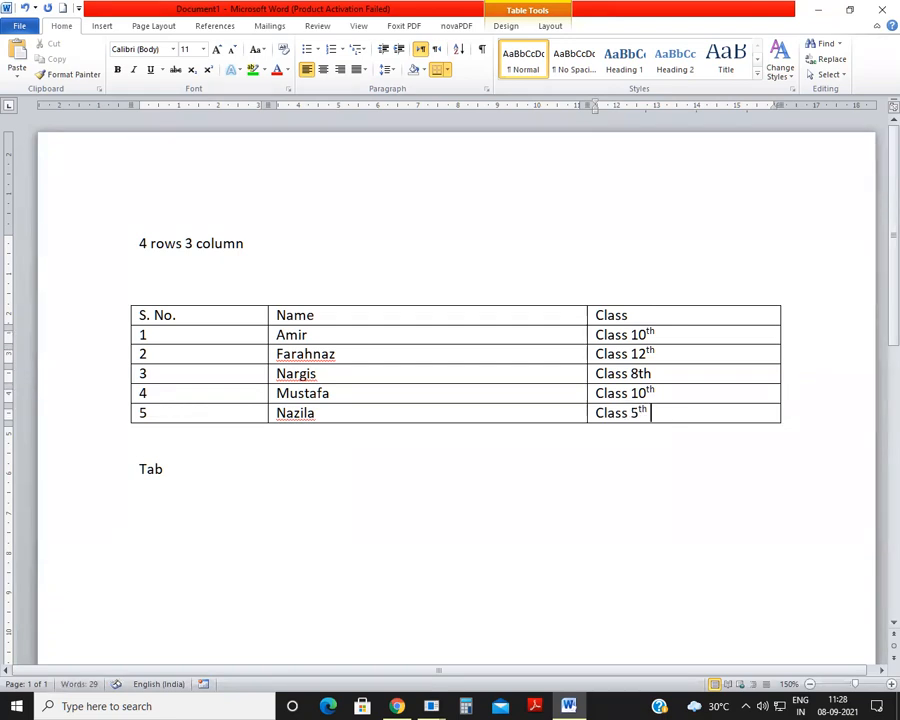
Step: Append another row at the table's end with serial number 6, the student's name and "Class 10th"
{"action": "key", "text": "Tab"}
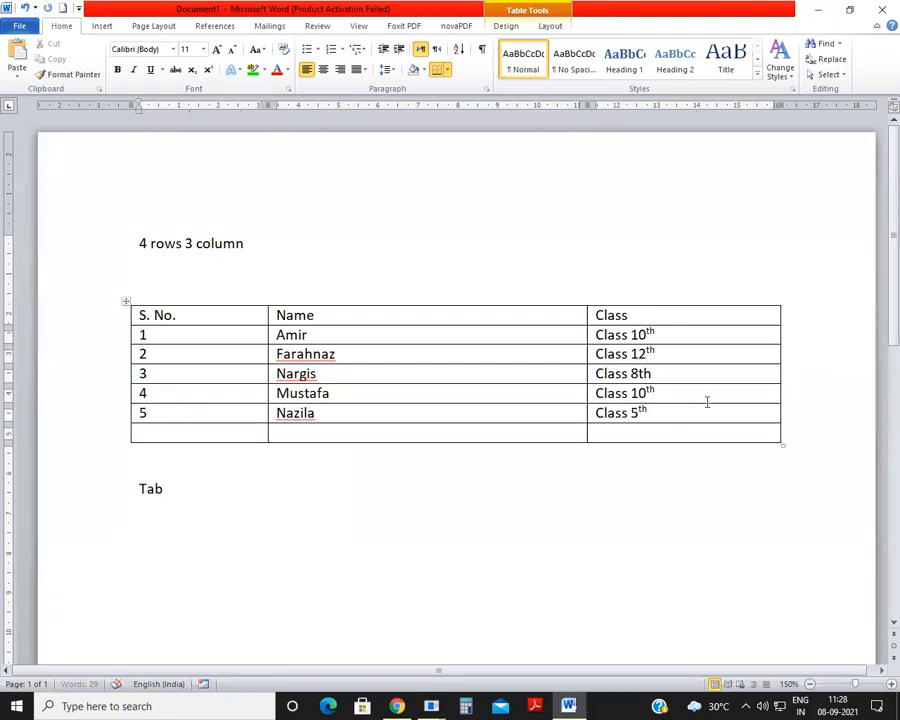
{"action": "type", "text": "6"}
{"action": "key", "text": "Tab"}
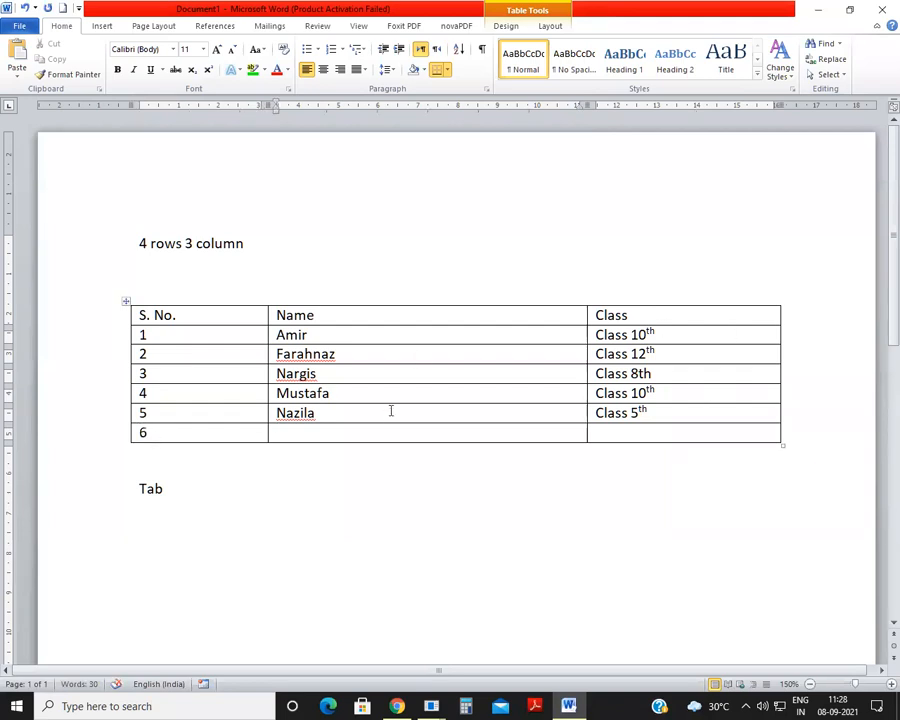
{"action": "type", "text": "Taib"}
{"action": "left_click", "coordinate": [635, 431]}
{"action": "type", "text": "Class 10th"}
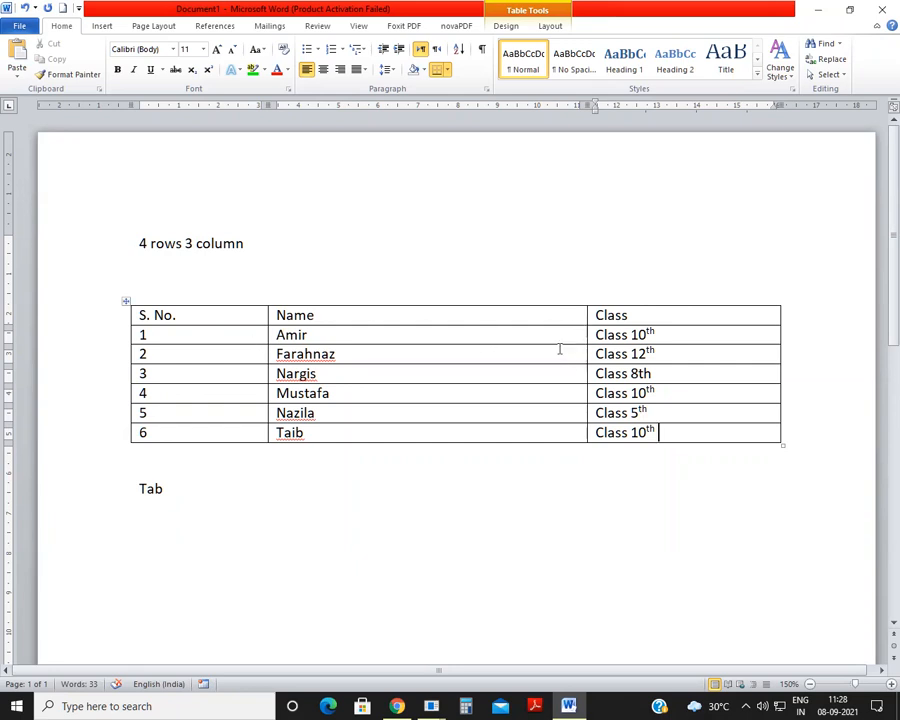
Step: Narrow the Name column to about 4 cm and the Class column to about 3 cm
{"action": "left_click_drag", "start_coordinate": [587, 332], "coordinate": [428, 353]}
{"action": "left_click_drag", "start_coordinate": [776, 332], "coordinate": [545, 364]}
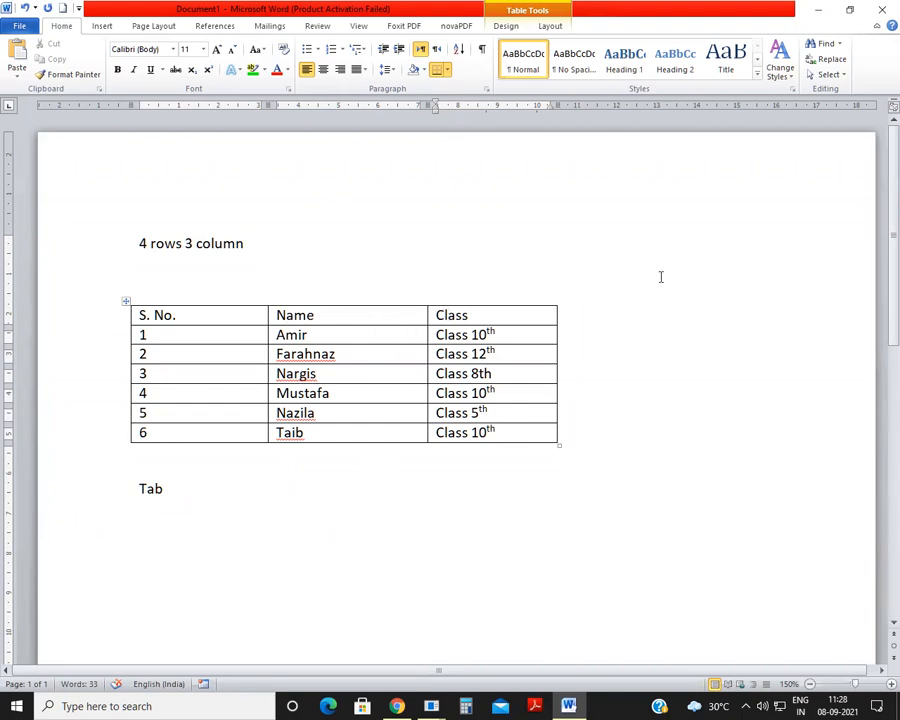
Step: Try inserting an empty column to the right of the Class column and undo the insertion
{"action": "left_click", "coordinate": [527, 313]}
{"action": "right_click", "coordinate": [528, 313]}
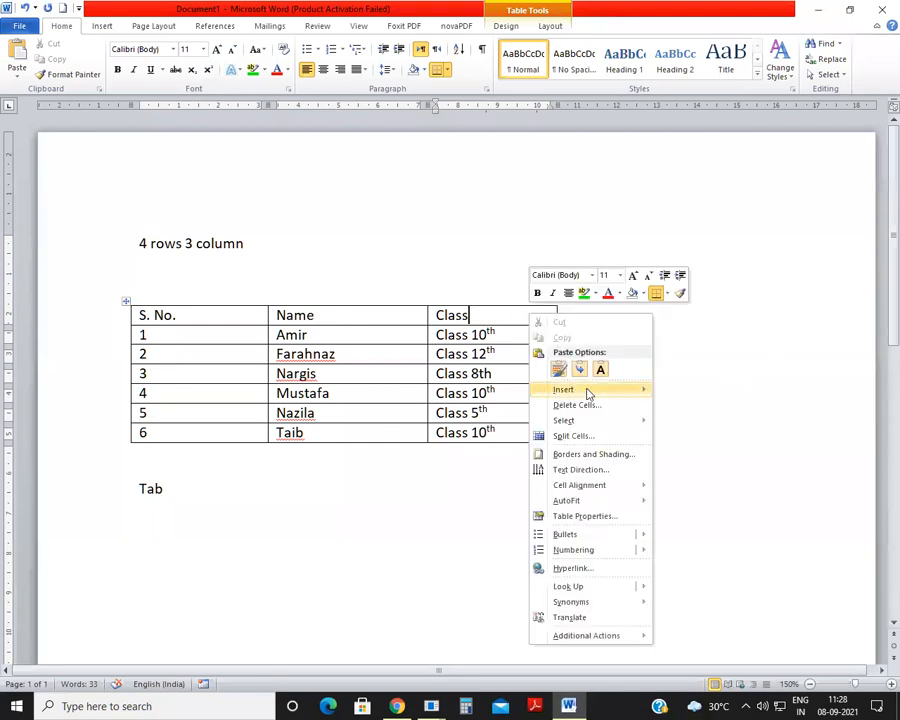
{"action": "mouse_move", "coordinate": [587, 392]}
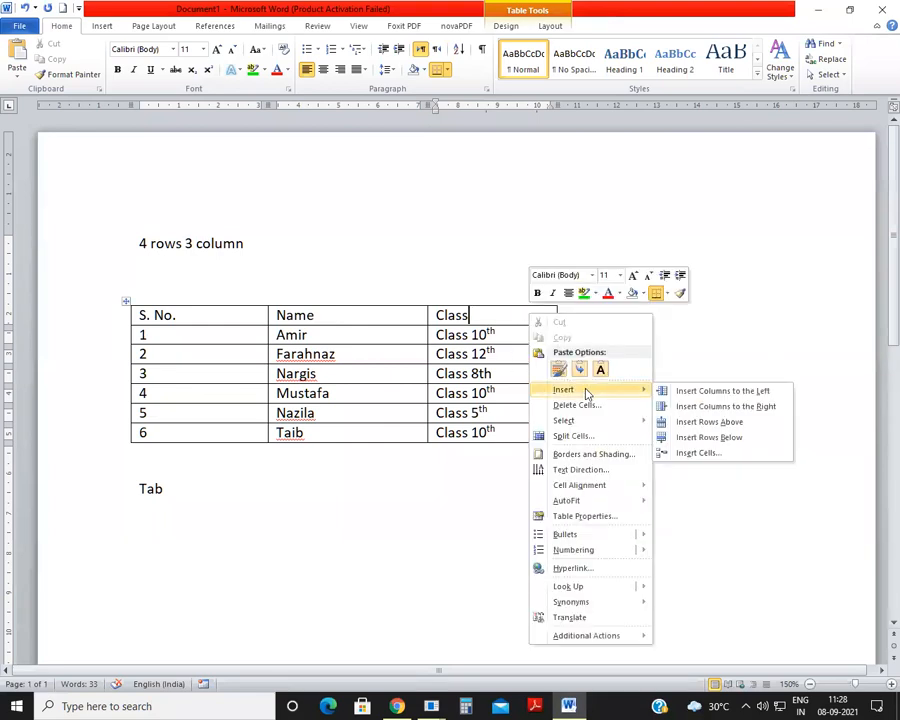
{"action": "left_click", "coordinate": [728, 407]}
{"action": "left_click", "coordinate": [640, 390]}
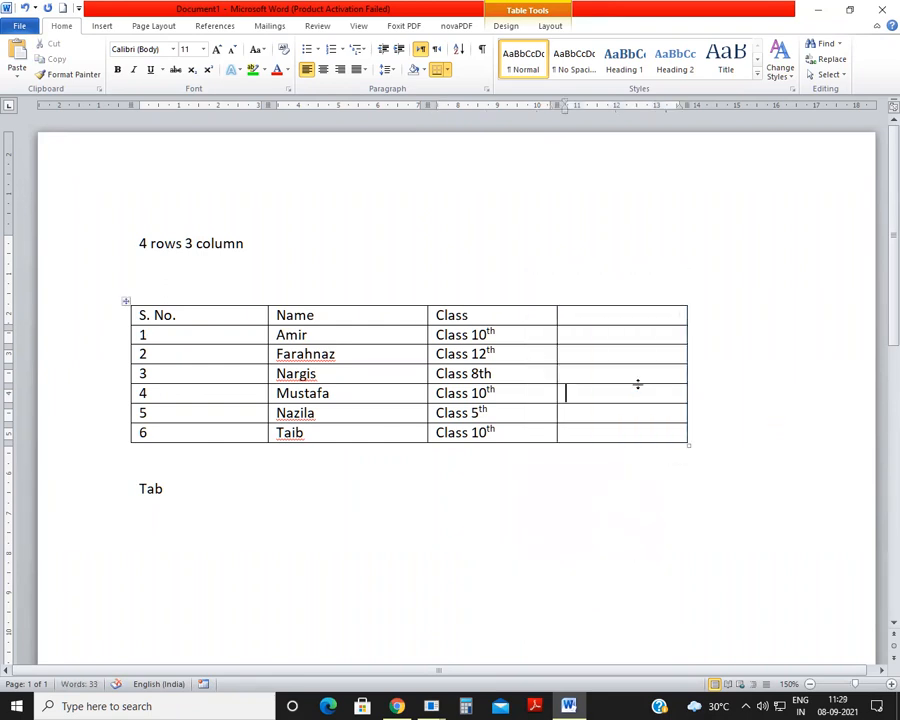
{"action": "key", "text": "ctrl+z"}
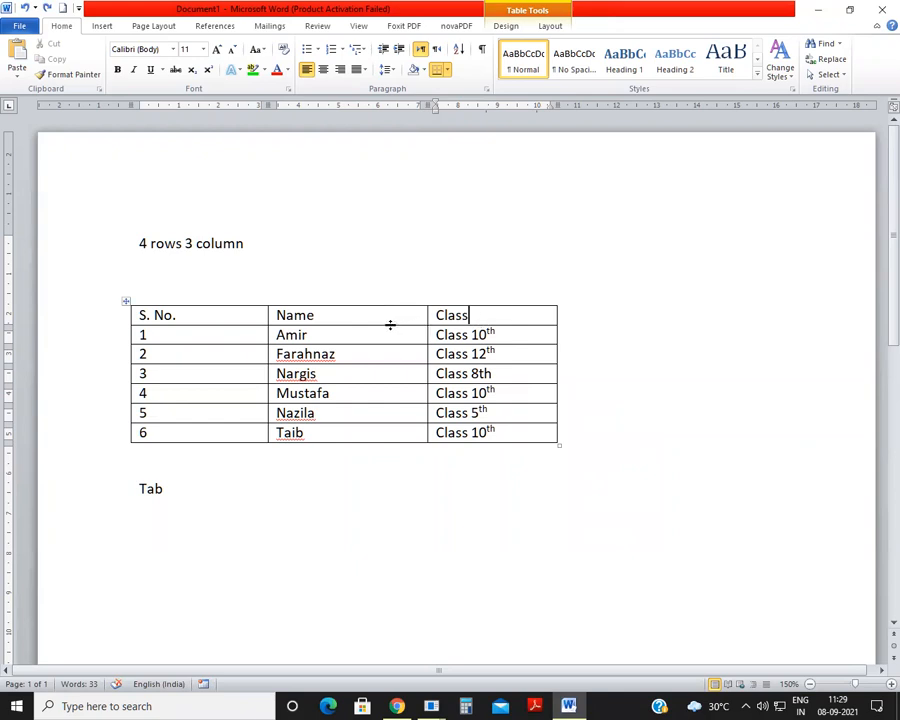
Step: Insert a column between the Name and Class columns and head it "Gender"
{"action": "right_click", "coordinate": [451, 314]}
{"action": "mouse_move", "coordinate": [505, 390]}
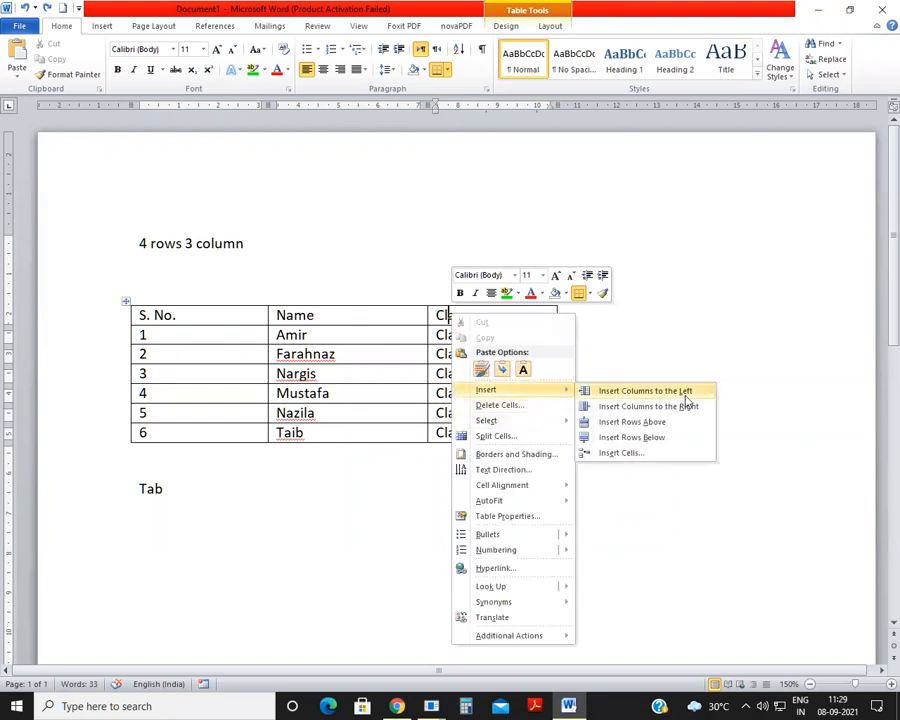
{"action": "left_click", "coordinate": [645, 390]}
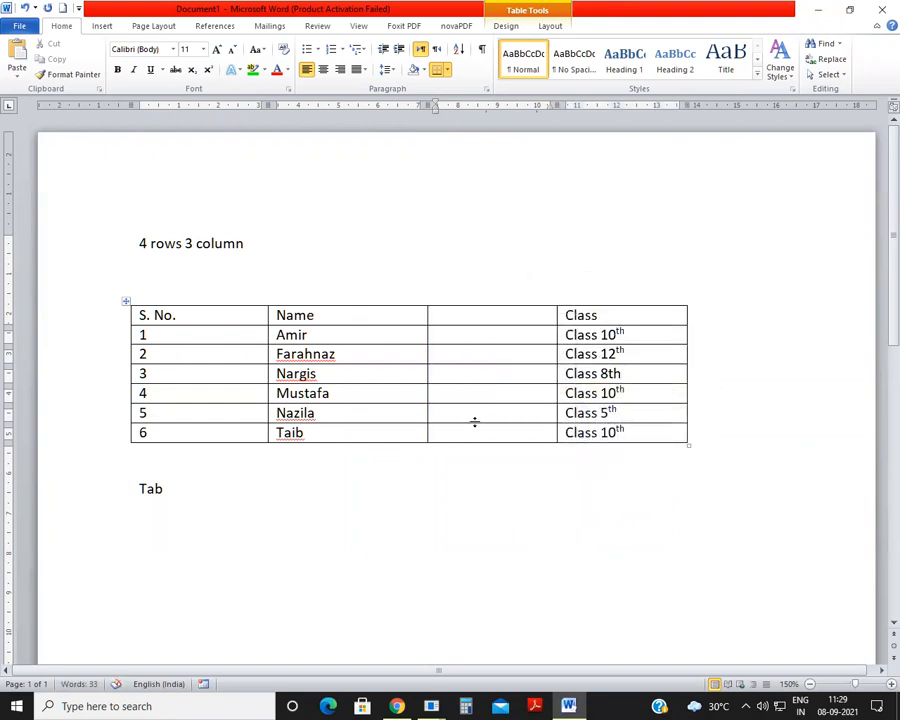
{"action": "left_click", "coordinate": [475, 316]}
{"action": "type", "text": "Gender"}
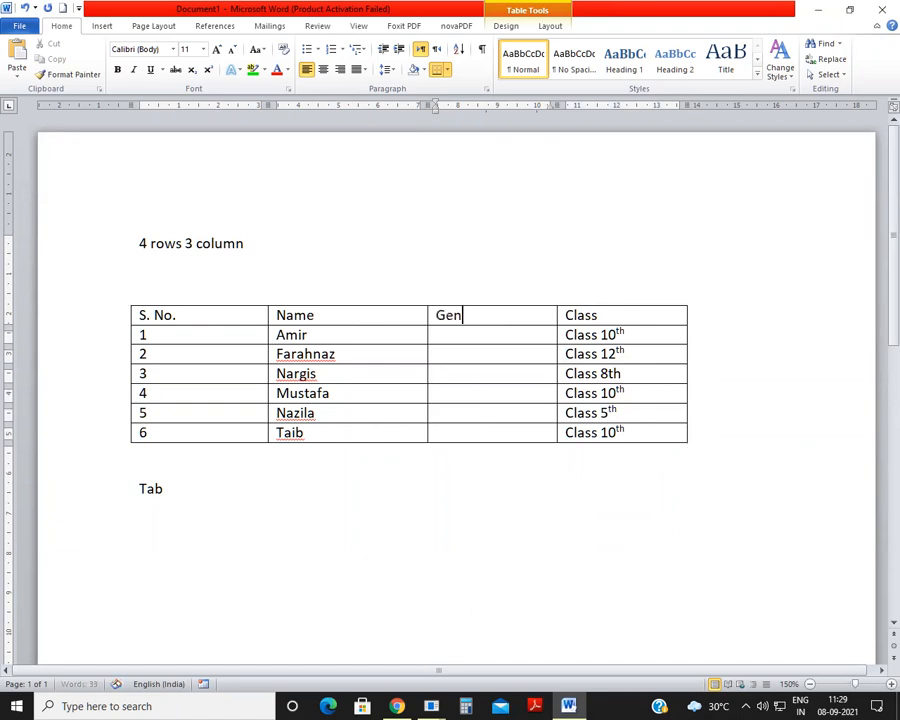
Step: Fill the Gender column for students 1 to 6 with "Male", "Famale", "Female", "Male", "Female" and "Male"
{"action": "left_click", "coordinate": [454, 338]}
{"action": "type", "text": "Male"}
{"action": "left_click", "coordinate": [482, 352]}
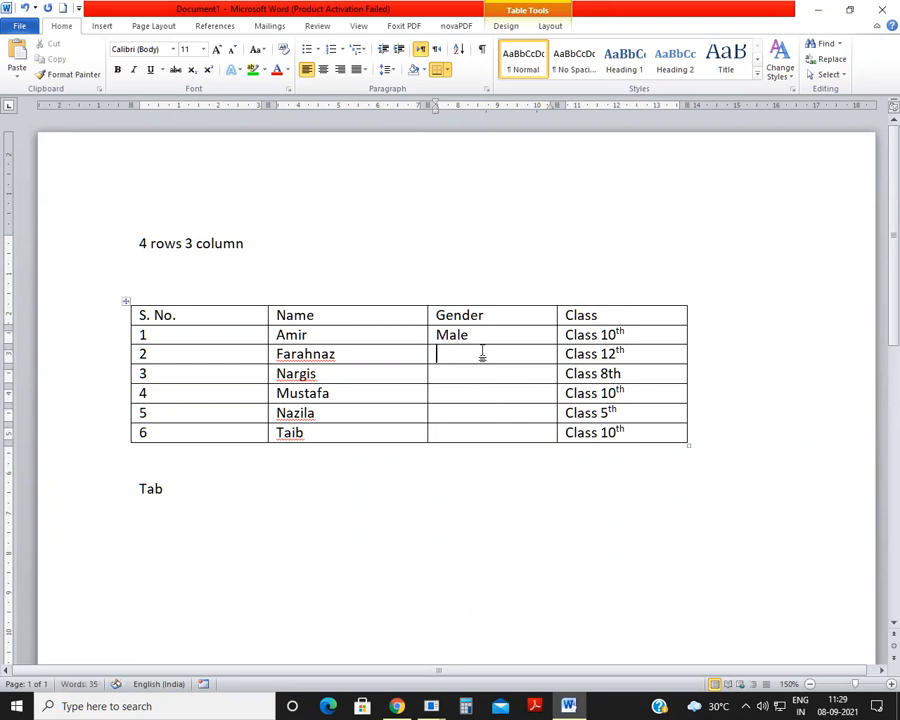
{"action": "type", "text": "Famale"}
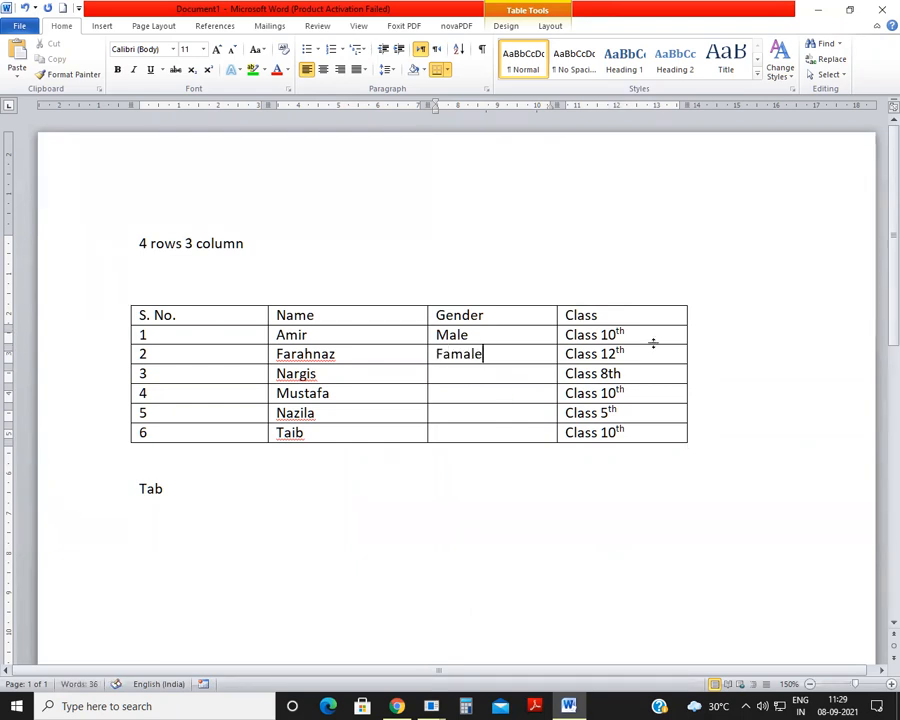
{"action": "left_click", "coordinate": [471, 374]}
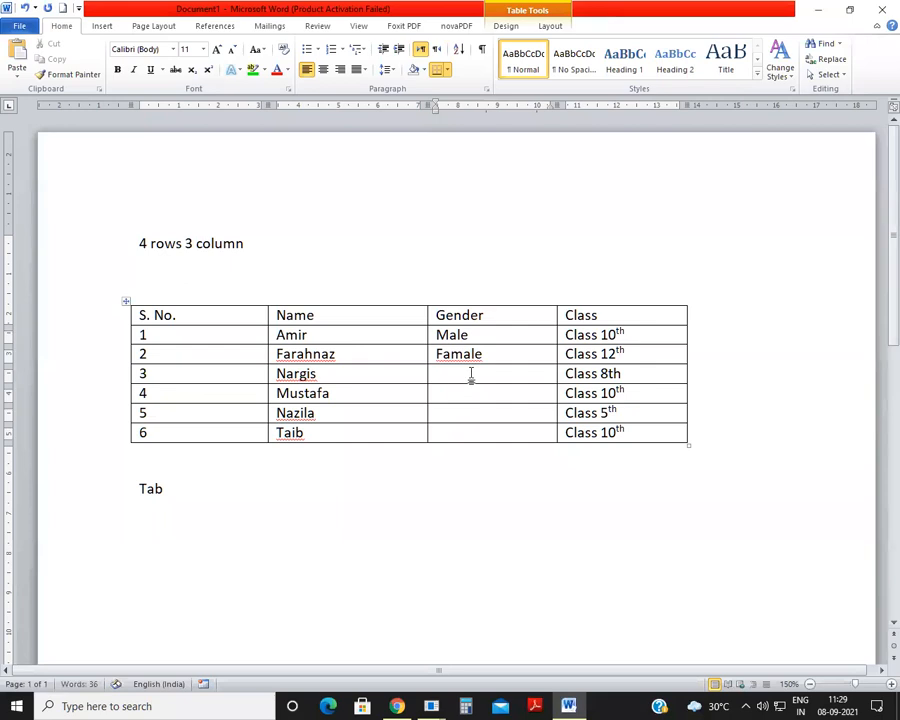
{"action": "type", "text": "Fema"}
{"action": "left_click", "coordinate": [440, 391]}
{"action": "type", "text": "Male"}
{"action": "left_click", "coordinate": [479, 414]}
{"action": "type", "text": "Female"}
{"action": "left_click", "coordinate": [476, 438]}
{"action": "type", "text": "Male"}
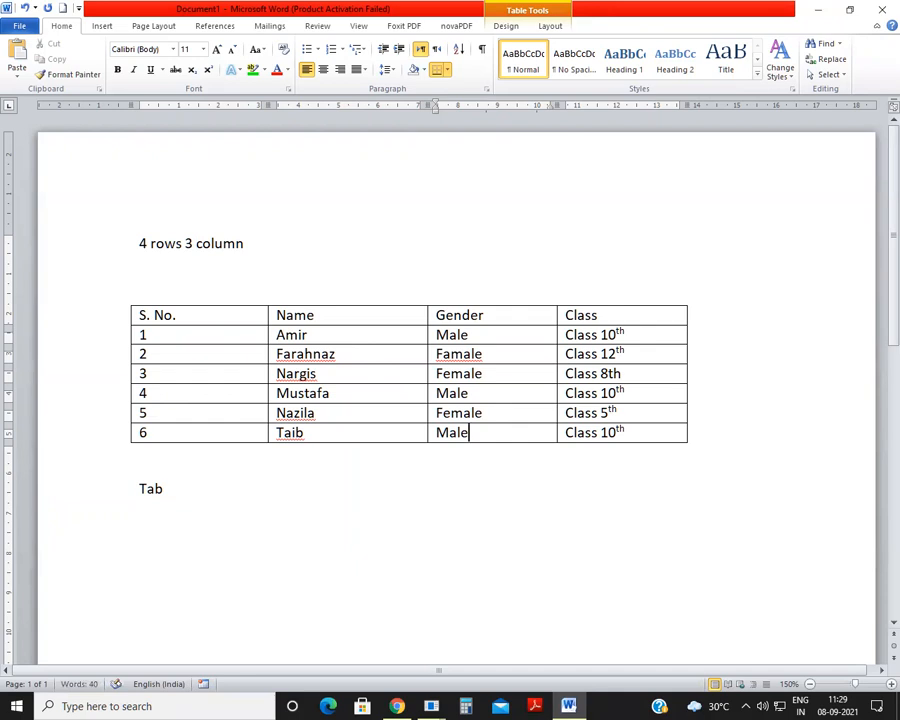
{"action": "left_click", "coordinate": [504, 462]}
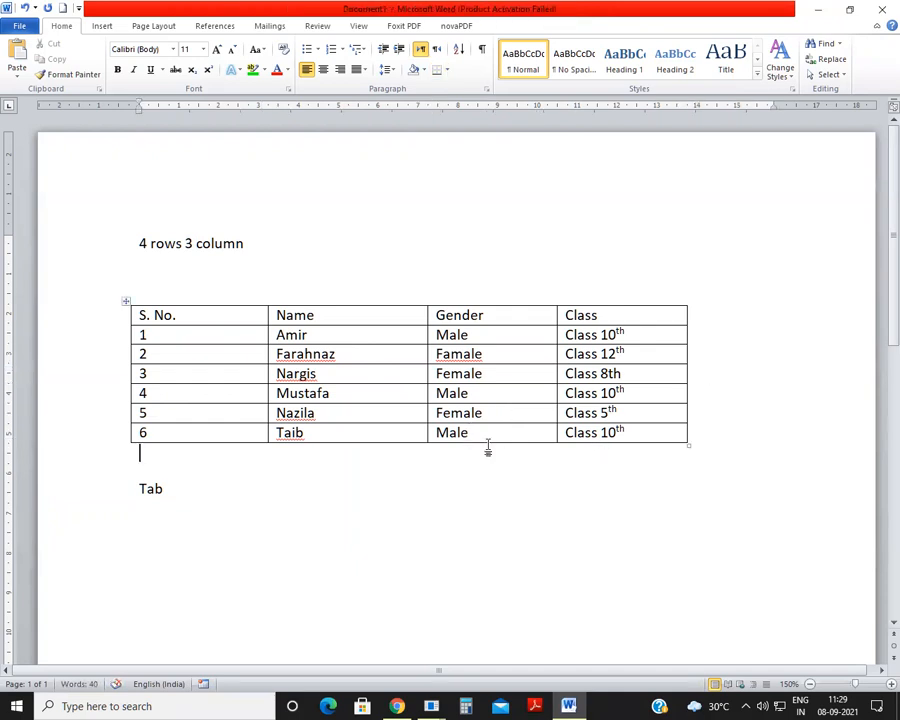
Step: Delete the word "Tab" below the table and enter the line "Students detail" directly above the table
{"action": "left_click_drag", "start_coordinate": [138, 484], "coordinate": [190, 490]}
{"action": "key", "text": "Delete"}
{"action": "left_click", "coordinate": [312, 273]}
{"action": "type", "text": "st"}
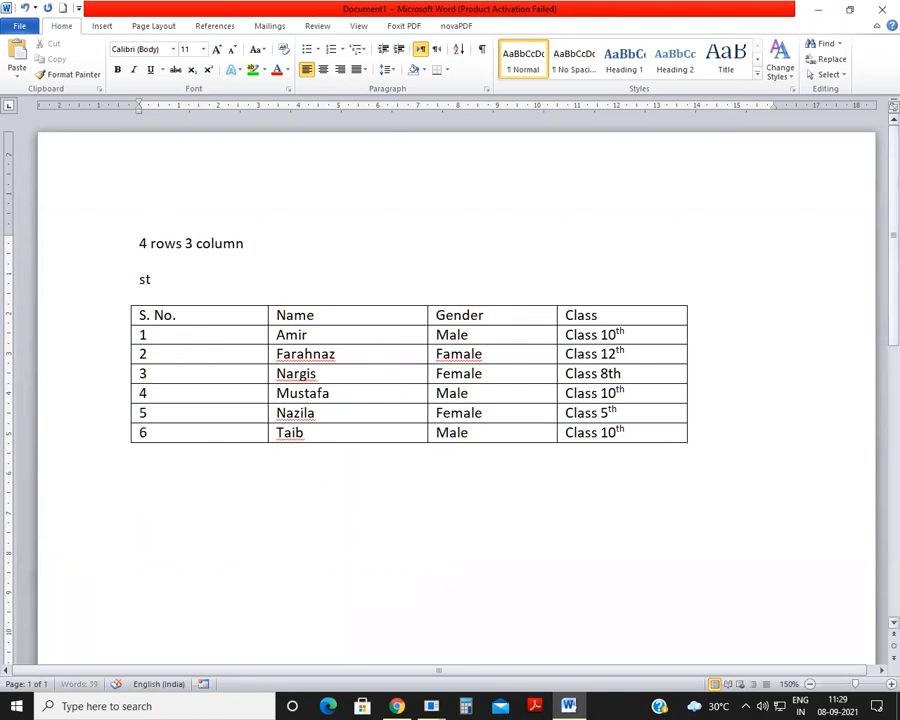
{"action": "type", "text": "udent s"}
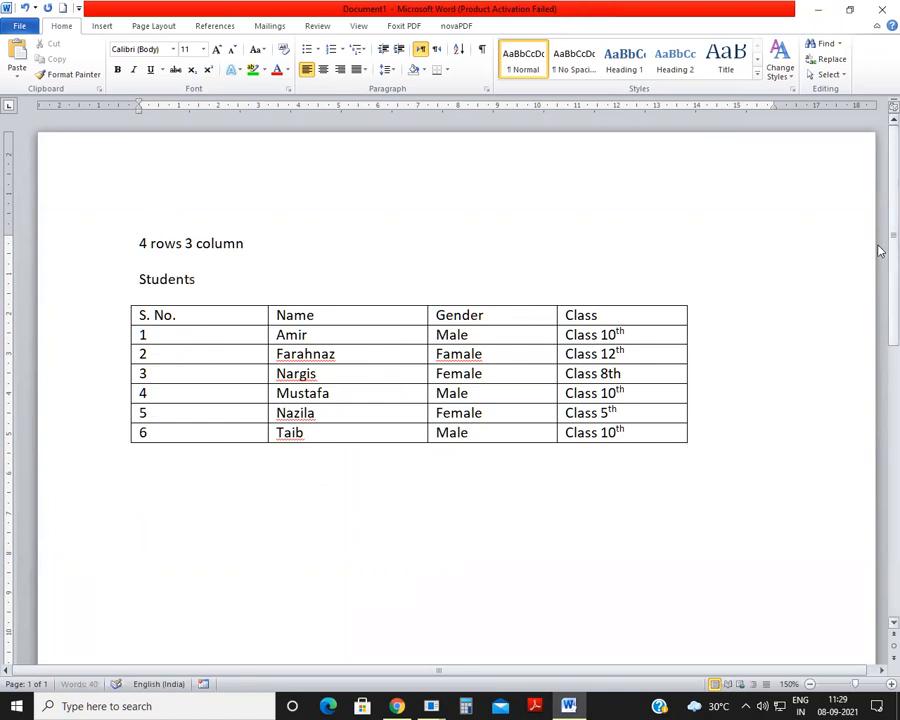
{"action": "type", "text": " details"}
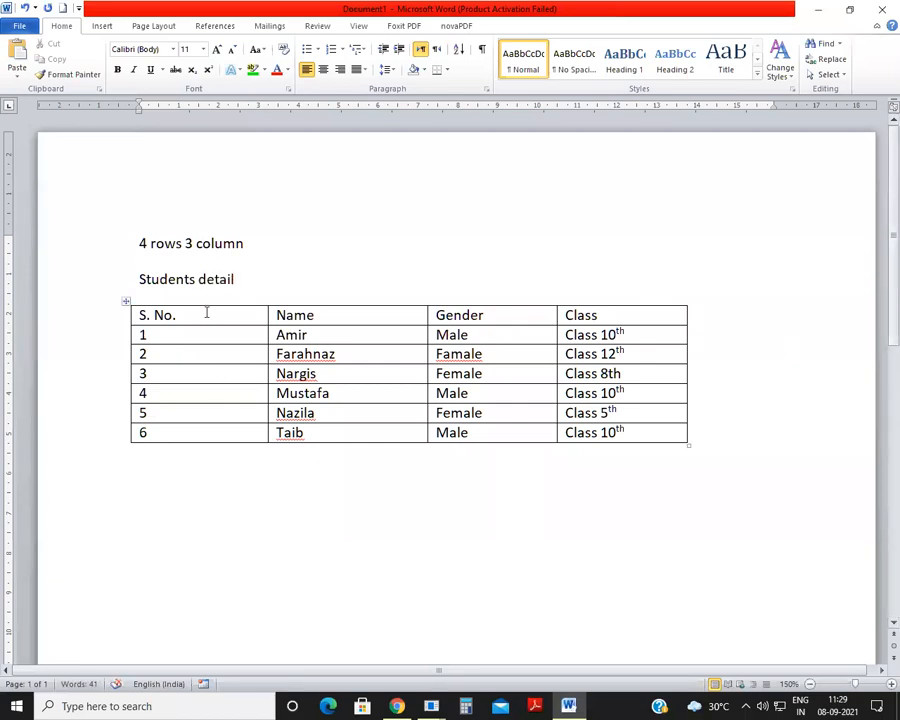
Step: Insert an empty row above the table's header row
{"action": "left_click_drag", "start_coordinate": [193, 310], "coordinate": [540, 316]}
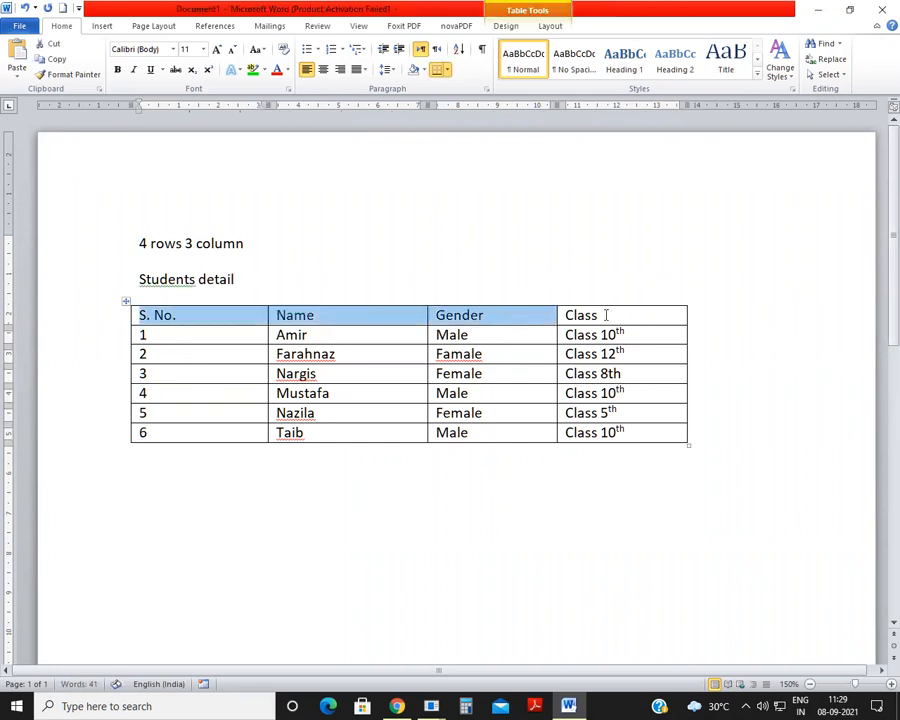
{"action": "left_click", "coordinate": [200, 277]}
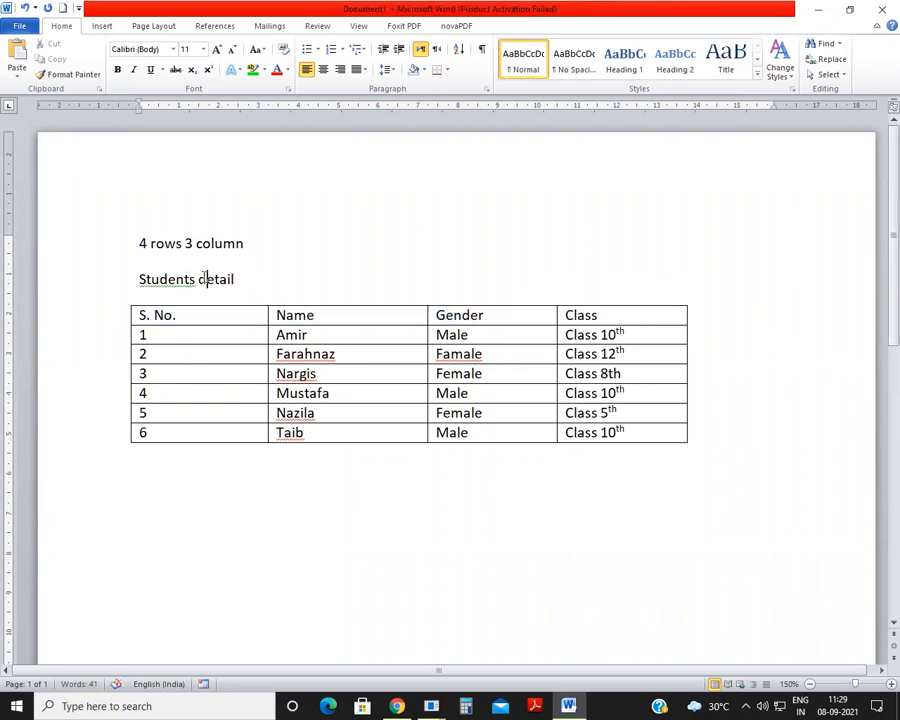
{"action": "right_click", "coordinate": [613, 314]}
{"action": "left_click_drag", "start_coordinate": [188, 316], "coordinate": [600, 315]}
{"action": "left_click", "coordinate": [341, 319]}
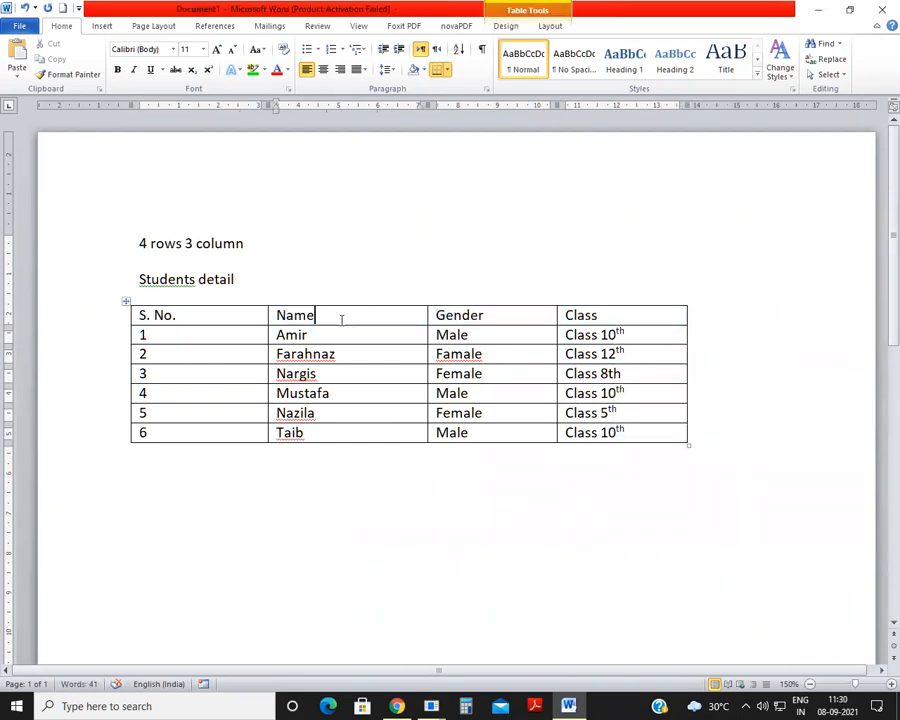
{"action": "right_click", "coordinate": [351, 318]}
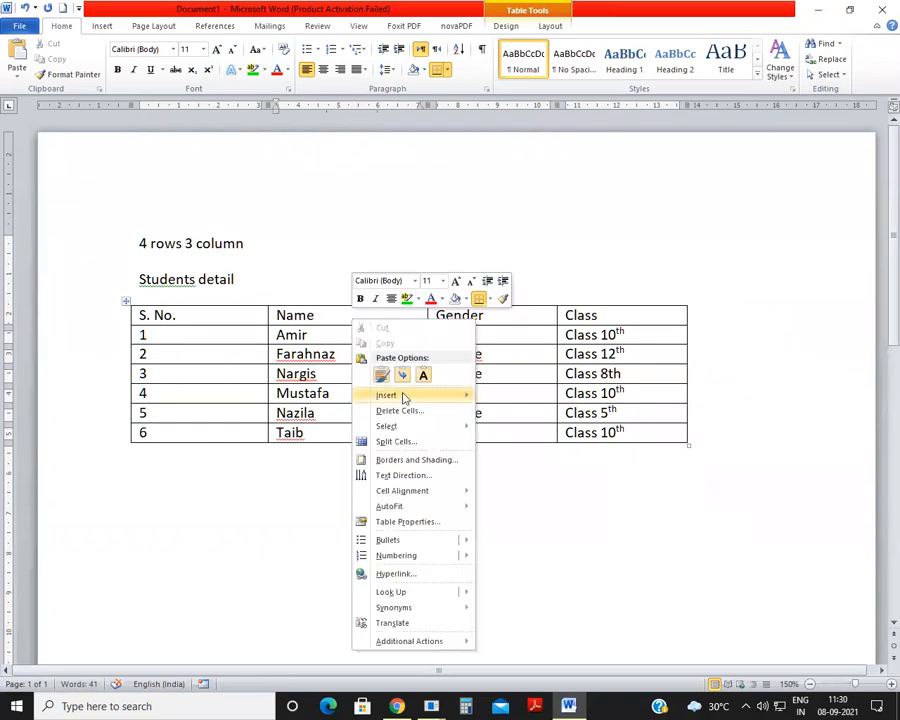
{"action": "mouse_move", "coordinate": [402, 396]}
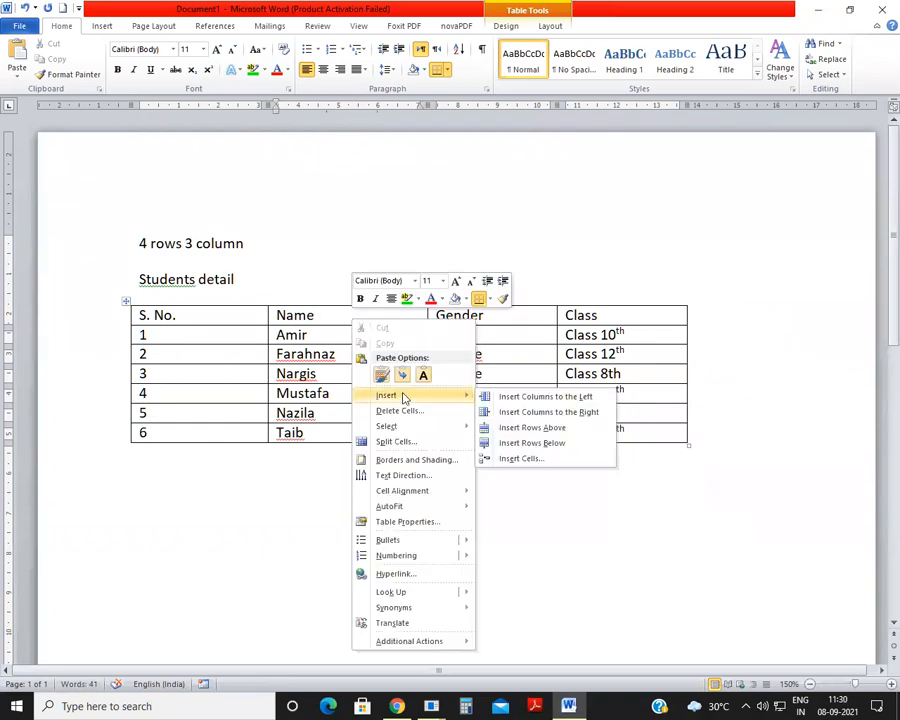
{"action": "left_click", "coordinate": [549, 428]}
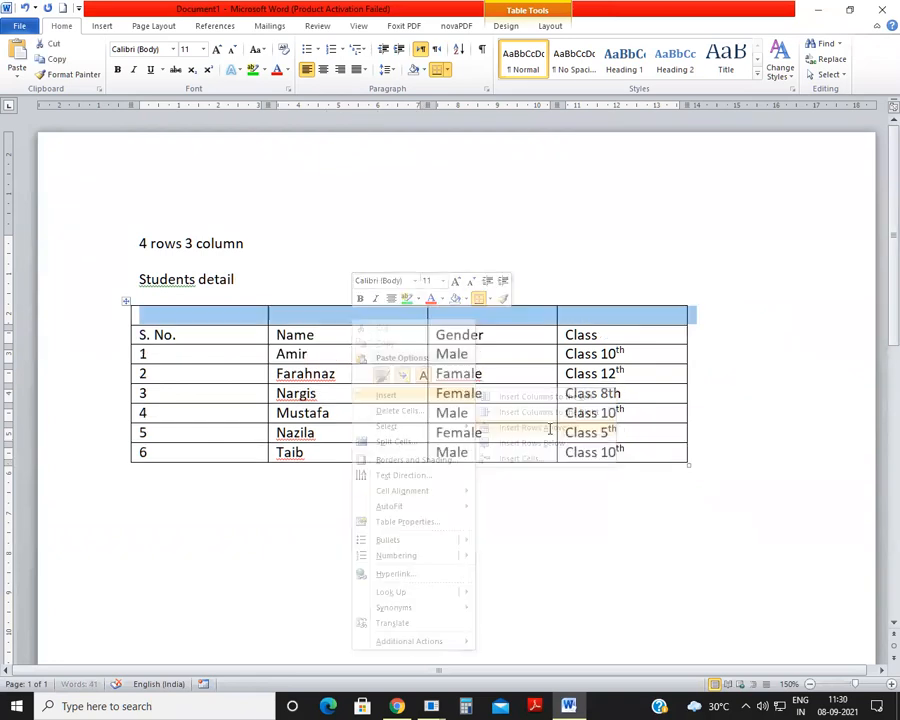
Step: Enter the title "Students Detail" in the first cell of the new top row
{"action": "left_click", "coordinate": [273, 355]}
{"action": "left_click", "coordinate": [254, 314]}
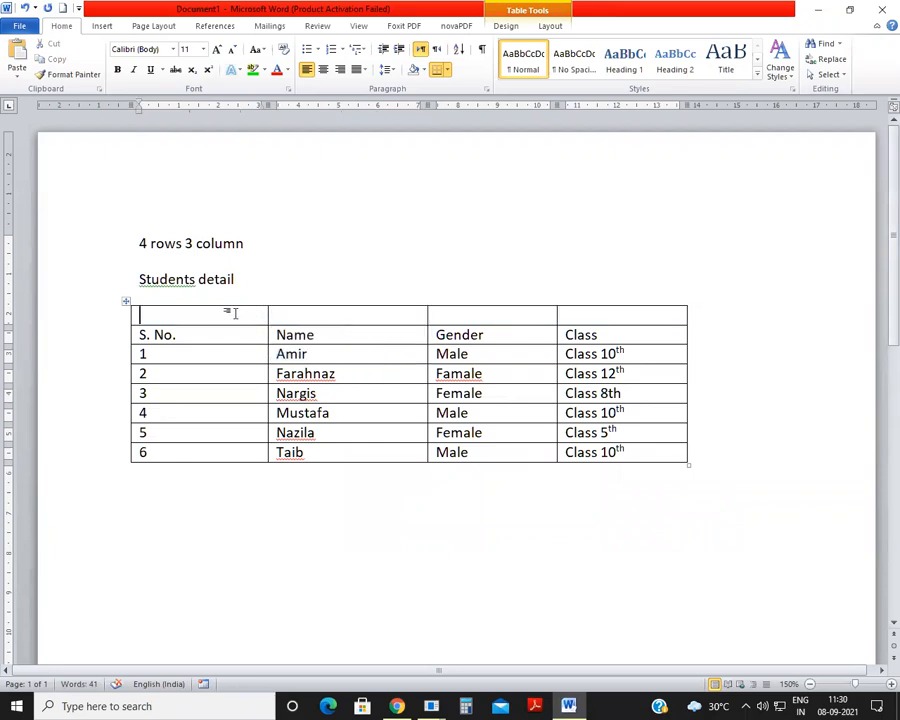
{"action": "type", "text": "Students"}
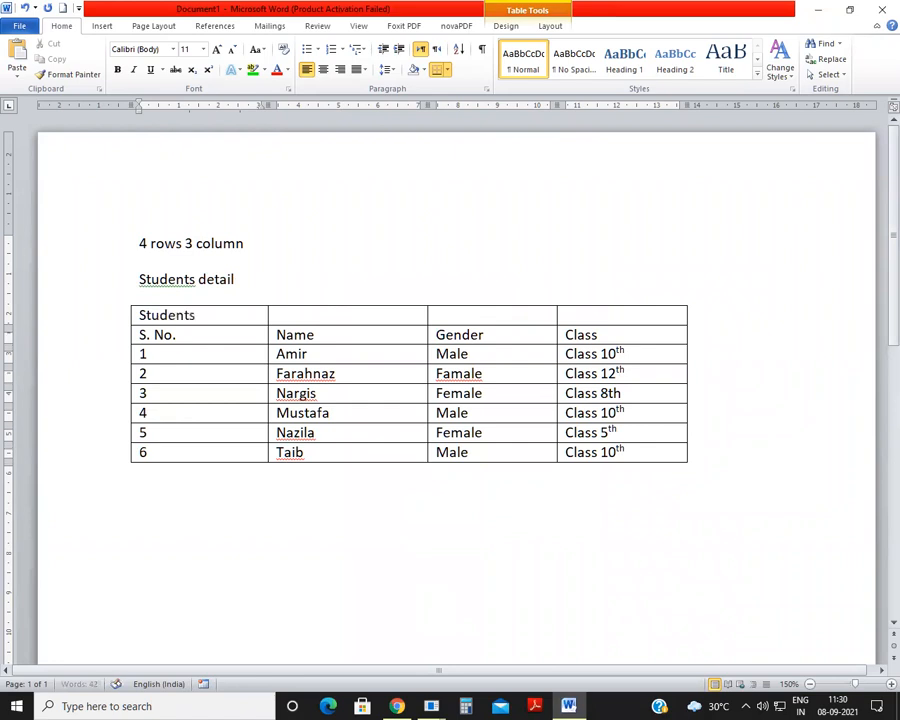
{"action": "type", "text": " Details"}
{"action": "key", "text": "BackSpace"}
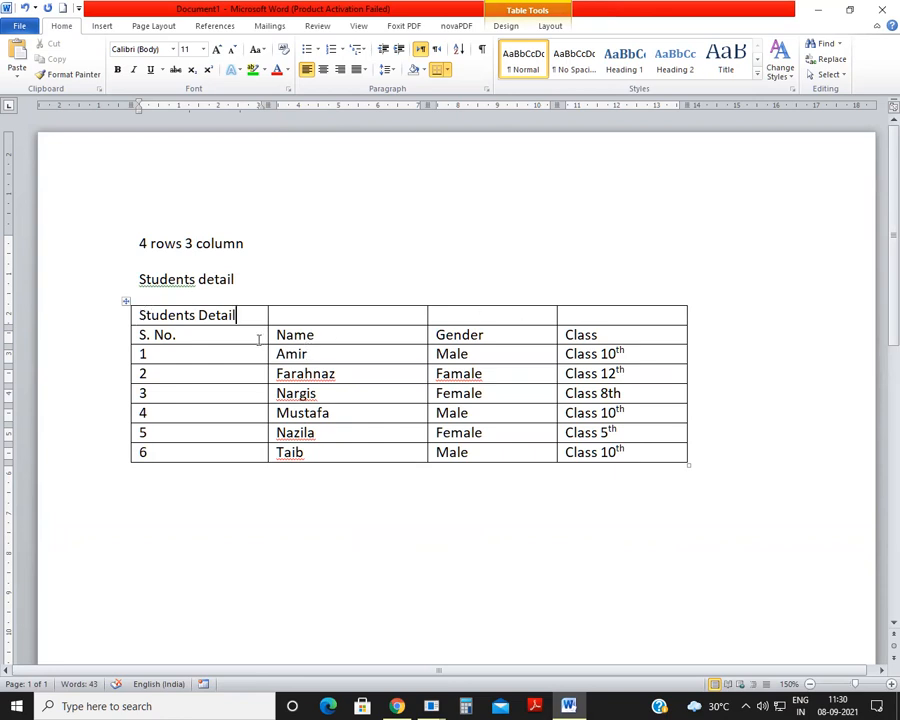
Step: Merge all four cells of the table's top row into a single title cell
{"action": "left_click_drag", "start_coordinate": [135, 314], "coordinate": [522, 316]}
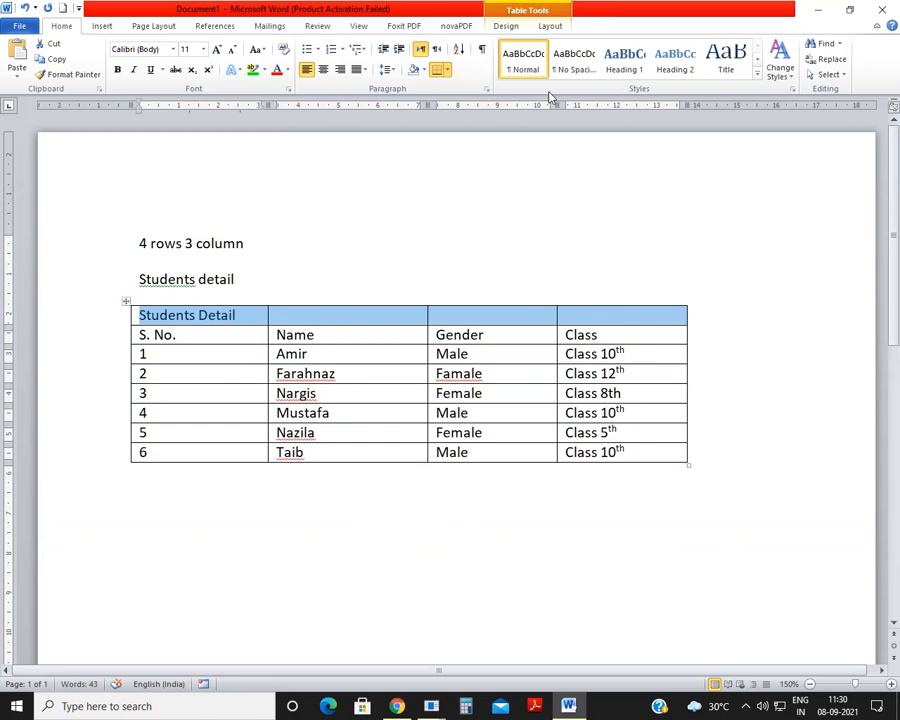
{"action": "left_click", "coordinate": [394, 243]}
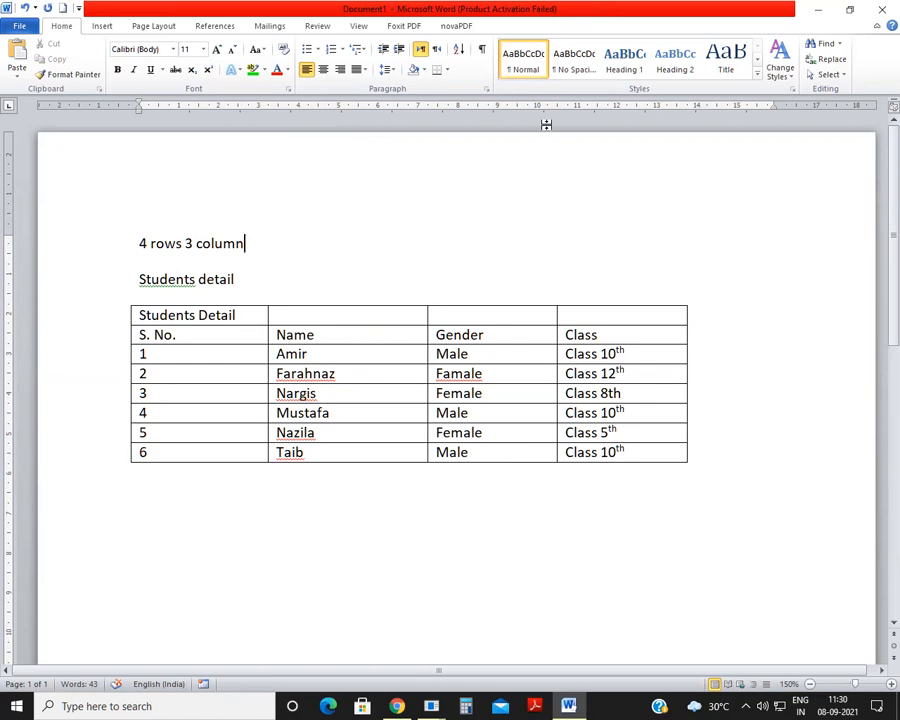
{"action": "left_click", "coordinate": [217, 316]}
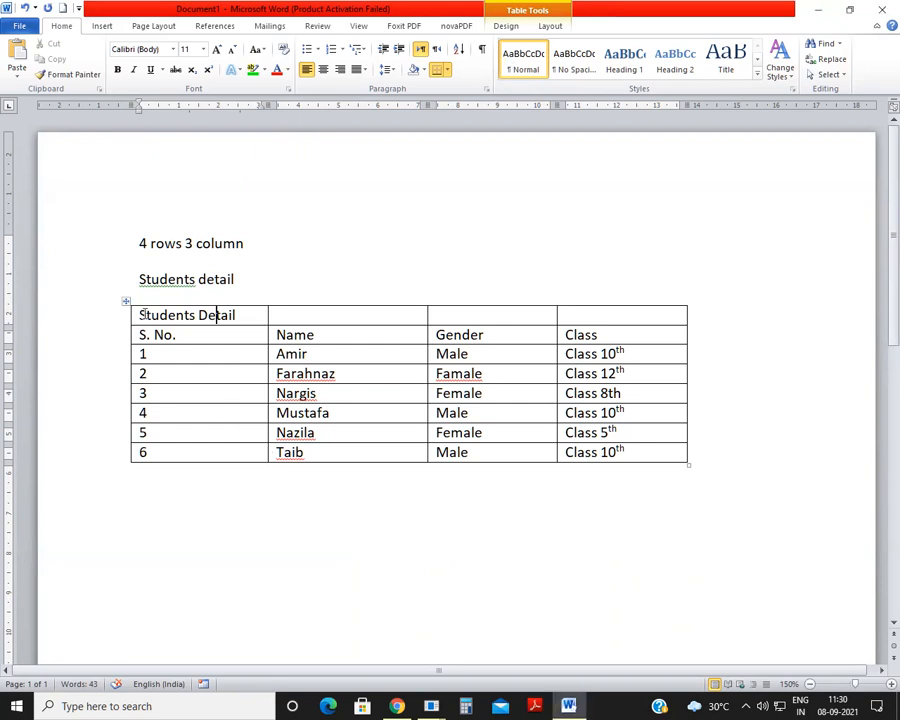
{"action": "left_click_drag", "start_coordinate": [138, 314], "coordinate": [578, 308]}
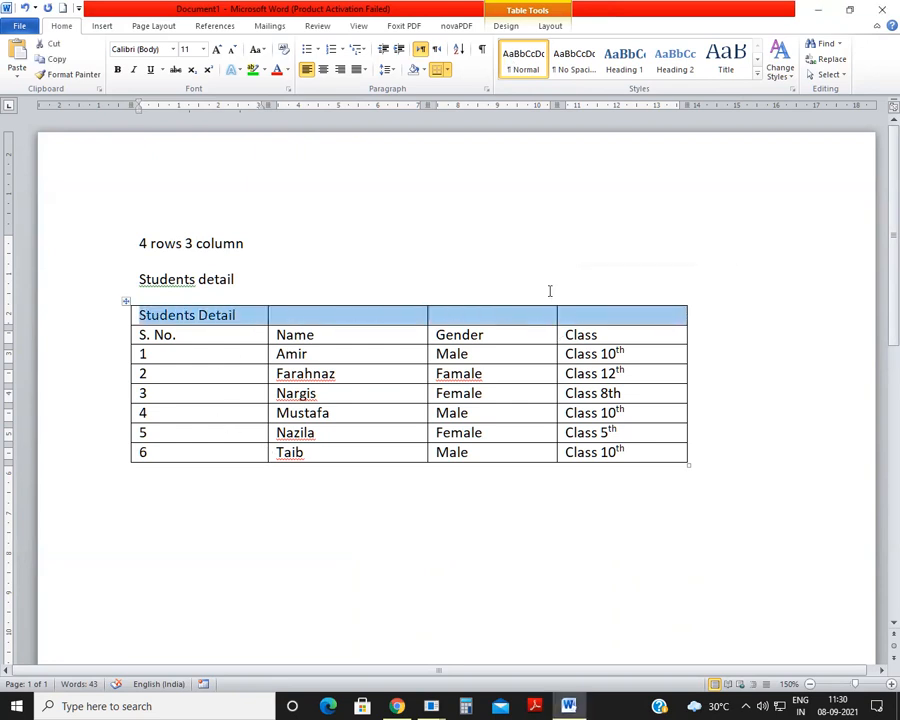
{"action": "left_click", "coordinate": [550, 27]}
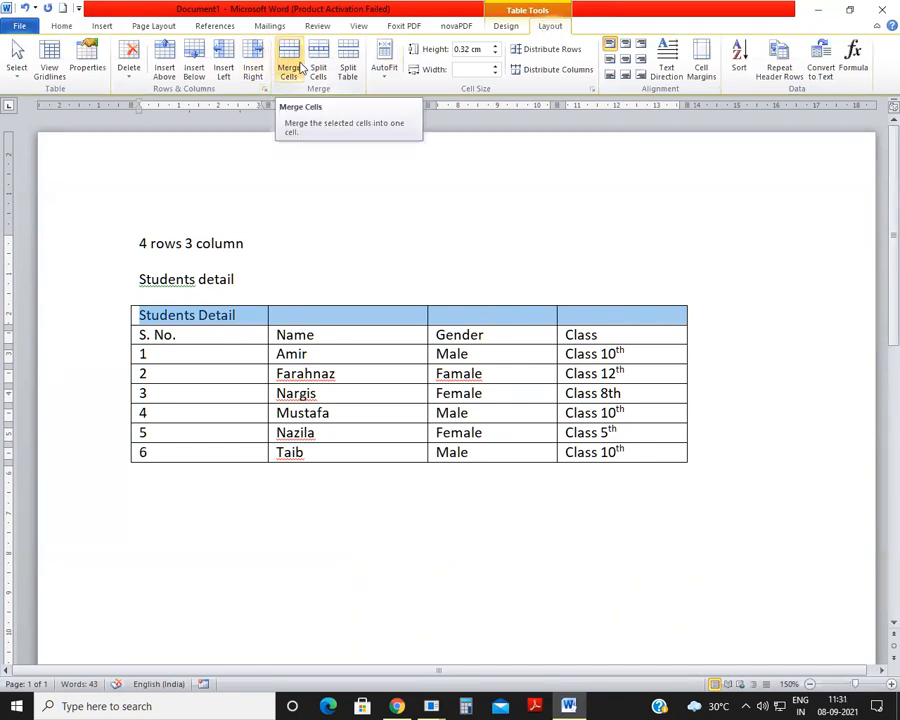
{"action": "left_click", "coordinate": [300, 67]}
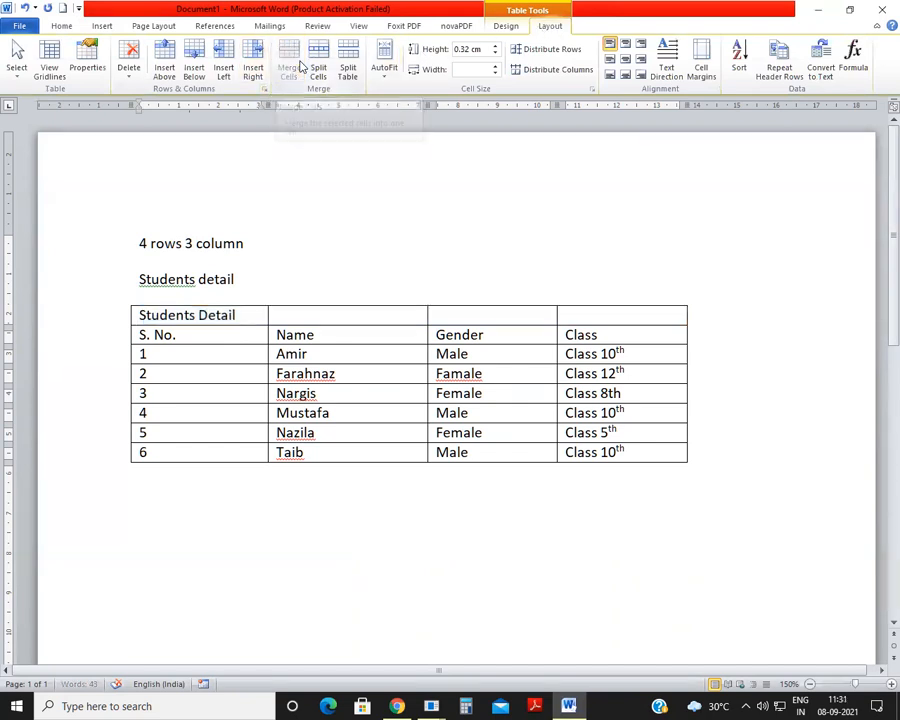
Step: Centre the "Students Detail" title horizontally within its merged cell
{"action": "left_click", "coordinate": [282, 320]}
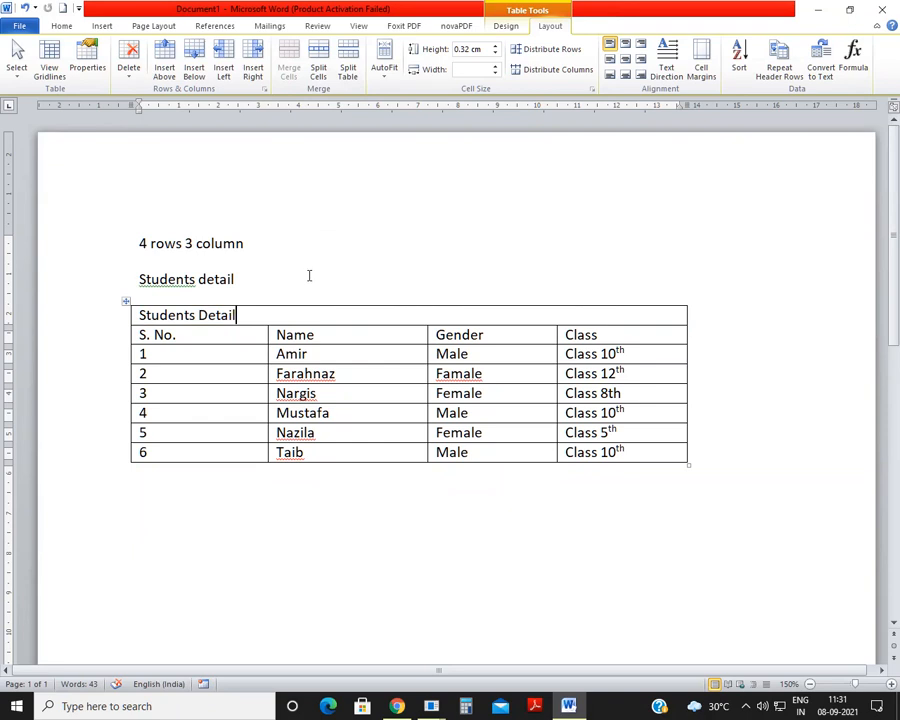
{"action": "left_click", "coordinate": [61, 25]}
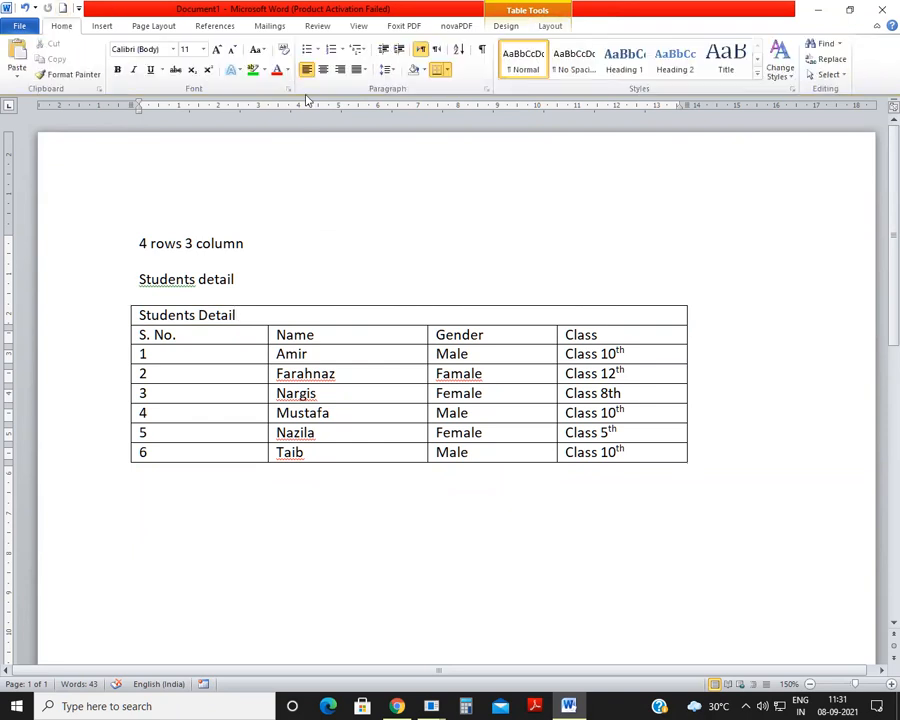
{"action": "left_click", "coordinate": [324, 70]}
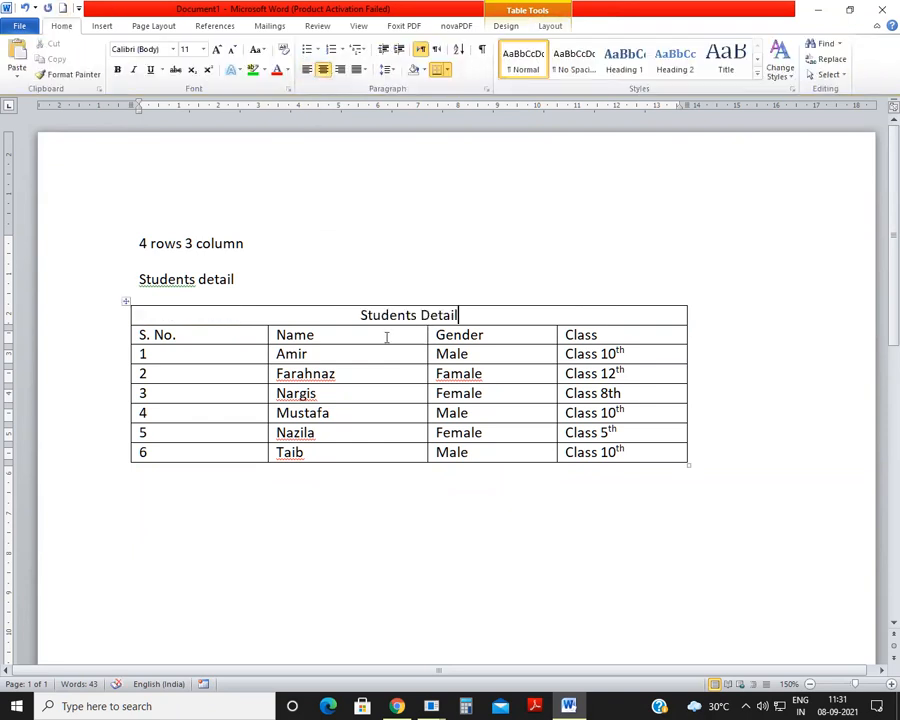
Step: Format the "Students Detail" title in the table as bold, 20 pt and red
{"action": "left_click_drag", "start_coordinate": [362, 315], "coordinate": [459, 315]}
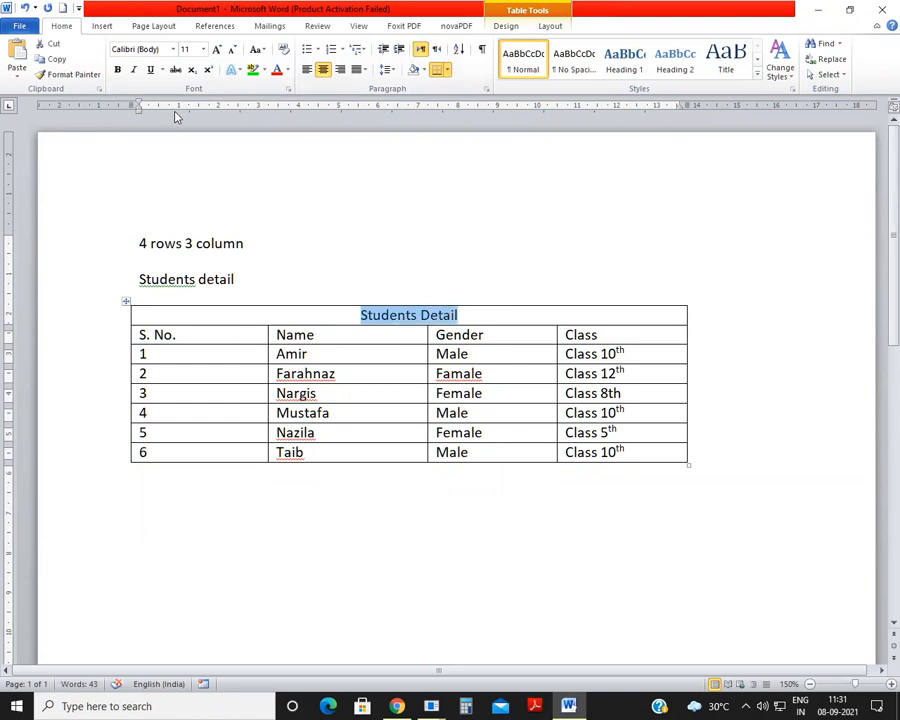
{"action": "left_click", "coordinate": [117, 70]}
{"action": "left_click", "coordinate": [218, 49]}
{"action": "left_click", "coordinate": [218, 49]}
{"action": "left_click", "coordinate": [218, 49]}
{"action": "left_click", "coordinate": [218, 49]}
{"action": "left_click", "coordinate": [218, 49]}
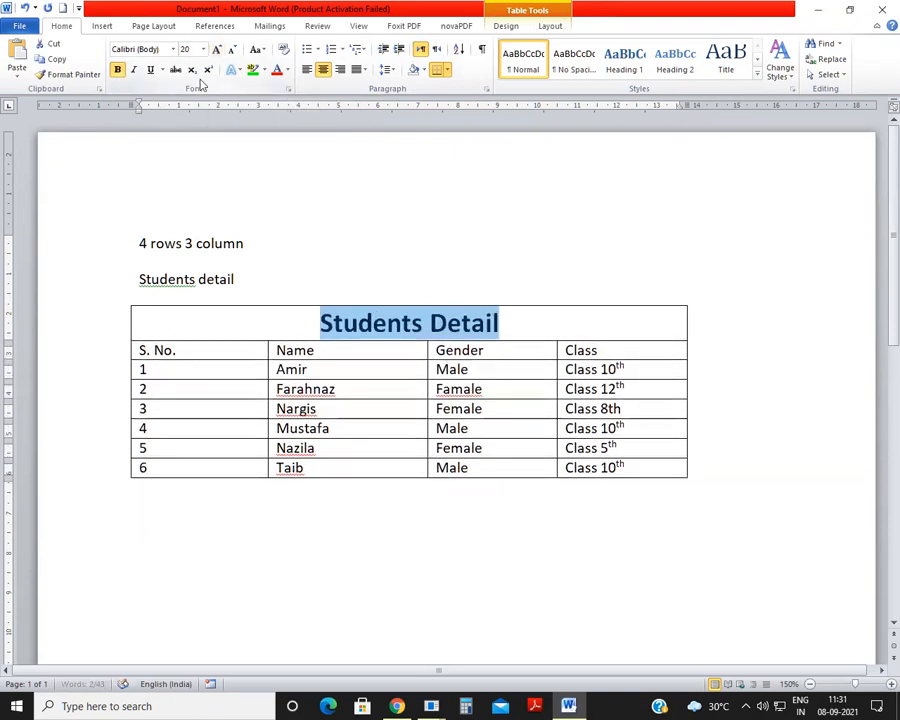
{"action": "left_click", "coordinate": [277, 70]}
{"action": "left_click", "coordinate": [336, 352]}
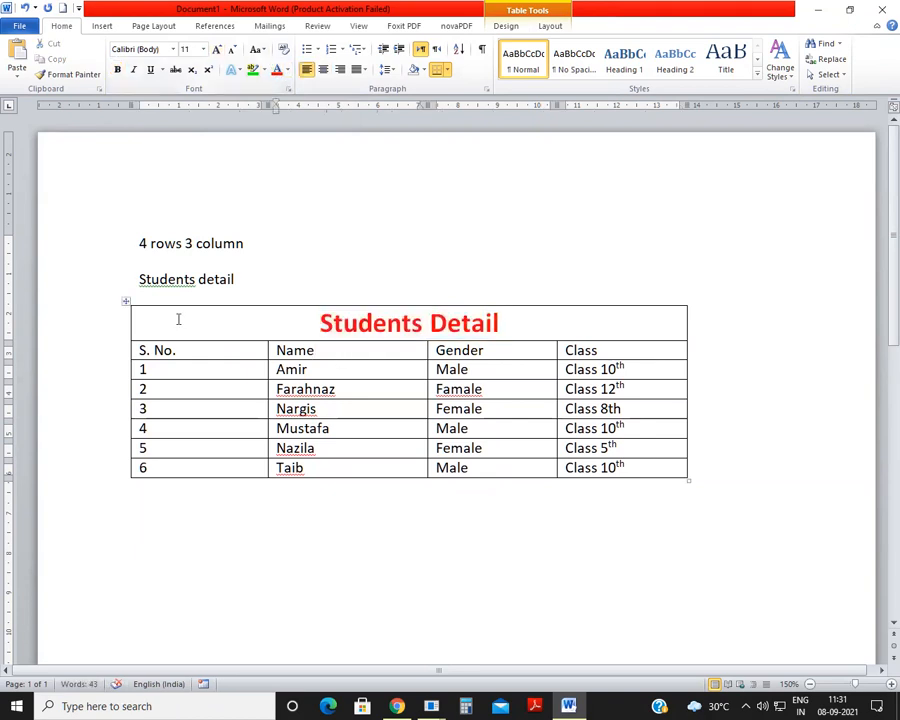
Step: Apply an orange built-in style to the whole table, and replace it with the red style with filled header row and first column
{"action": "left_click", "coordinate": [124, 304]}
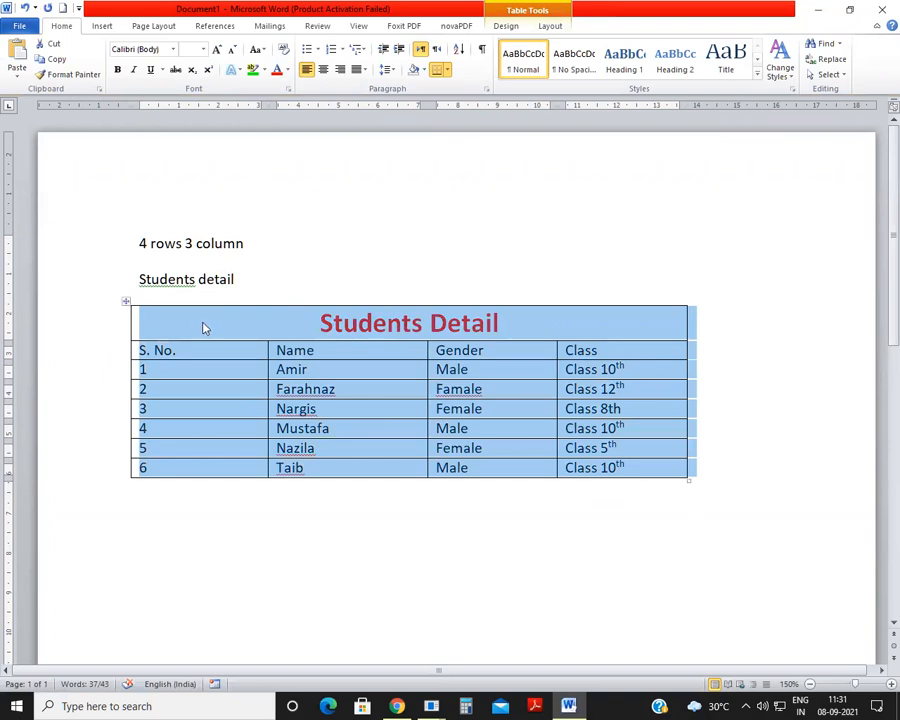
{"action": "left_click", "coordinate": [506, 27]}
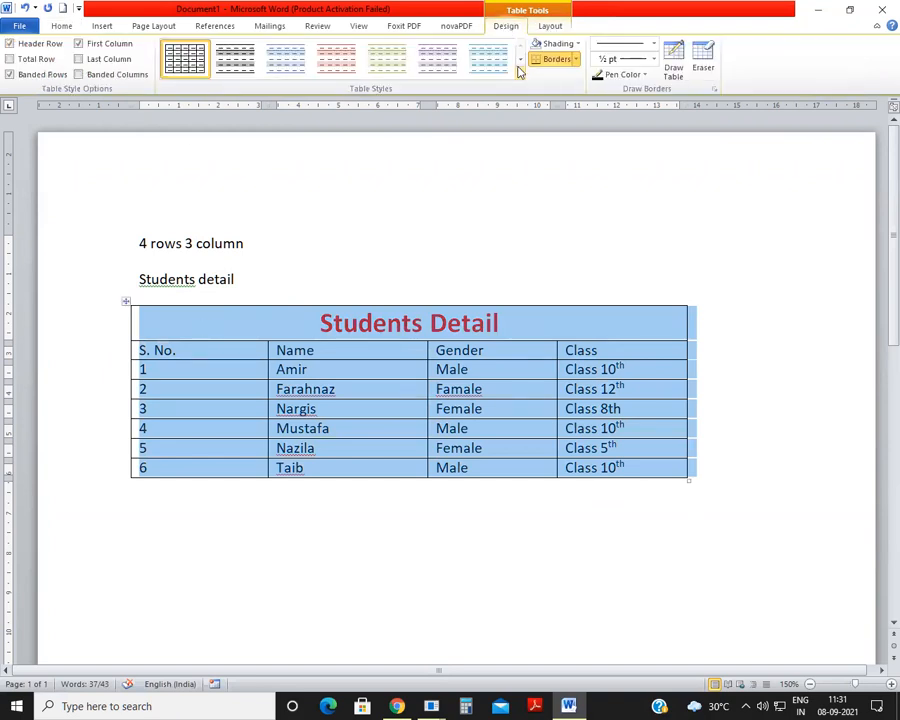
{"action": "left_click", "coordinate": [521, 74]}
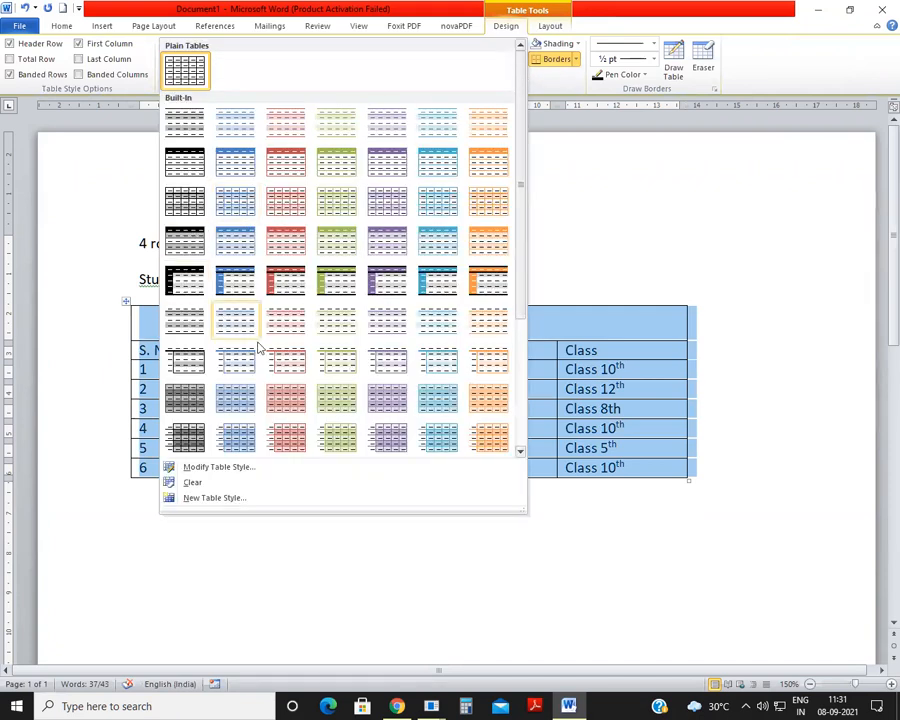
{"action": "left_click", "coordinate": [490, 172]}
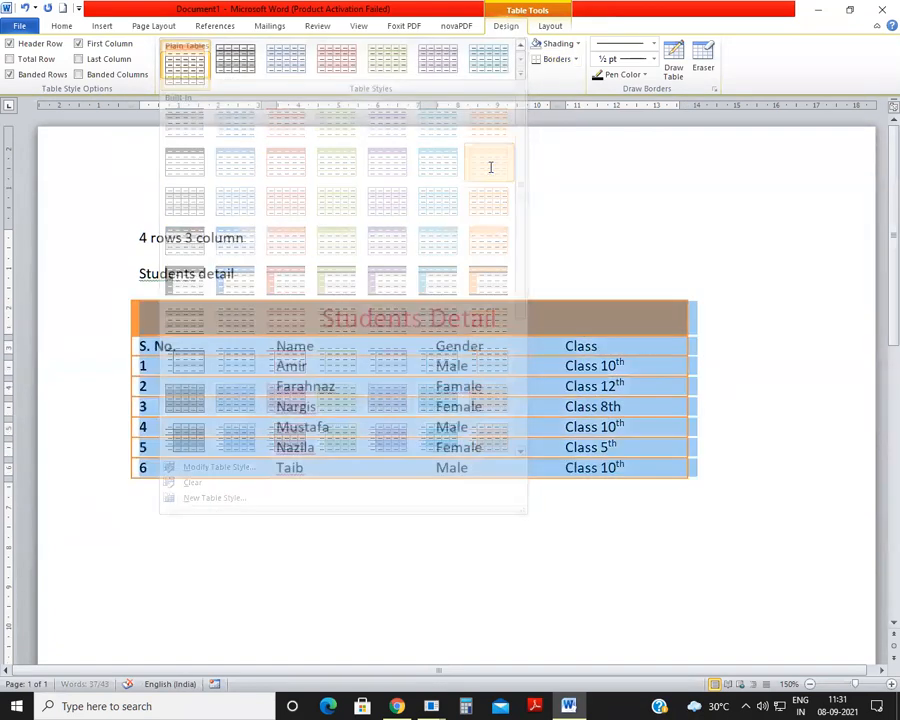
{"action": "left_click", "coordinate": [519, 75]}
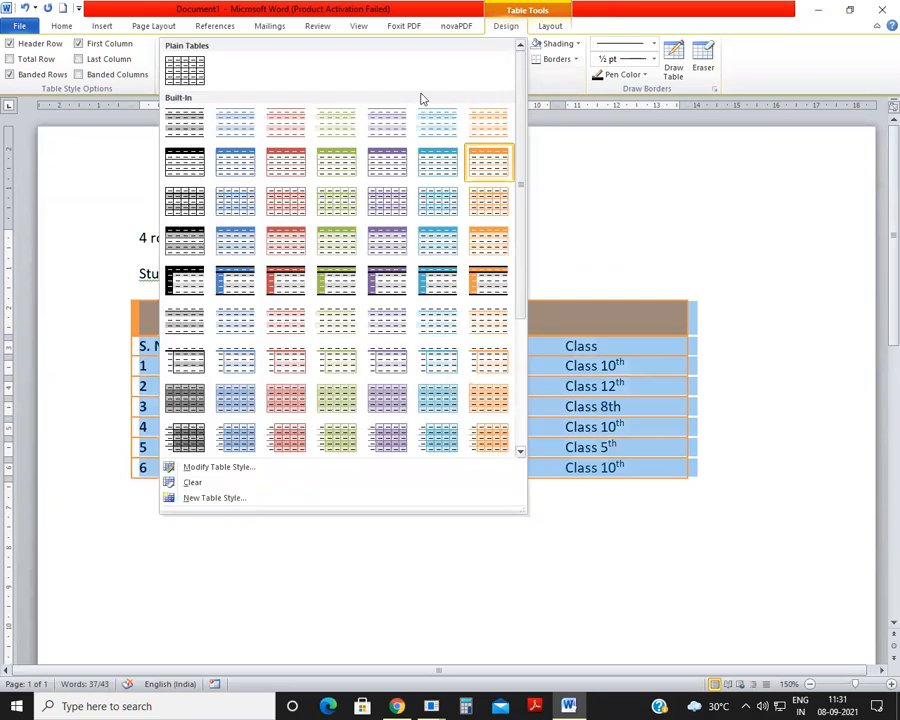
{"action": "left_click", "coordinate": [289, 274]}
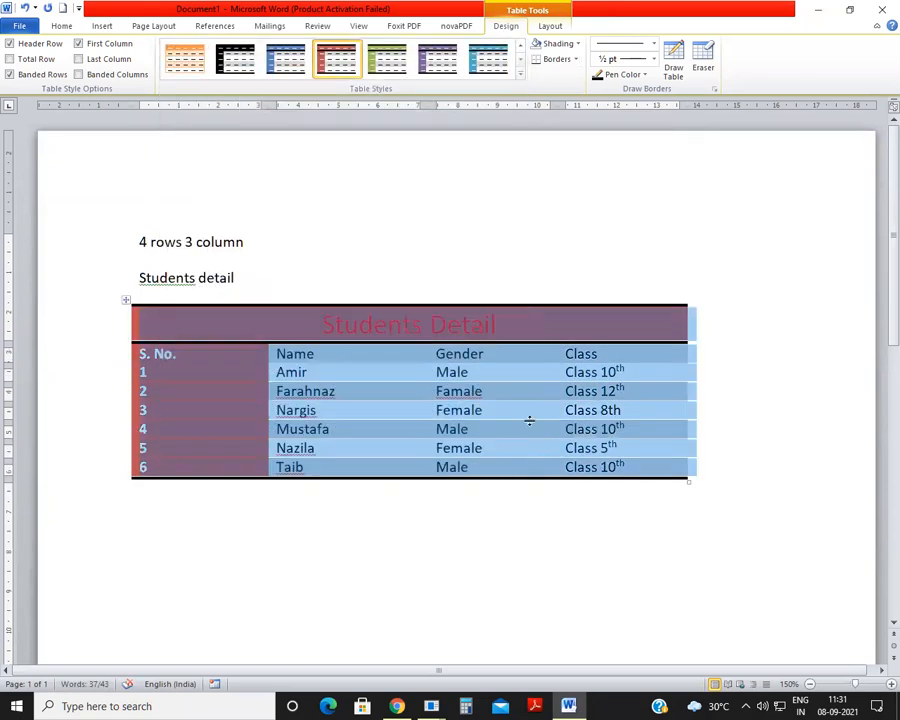
Step: Set the "Students Detail" title's font colour to Automatic and apply the light red outlined text effect to it
{"action": "left_click", "coordinate": [529, 438]}
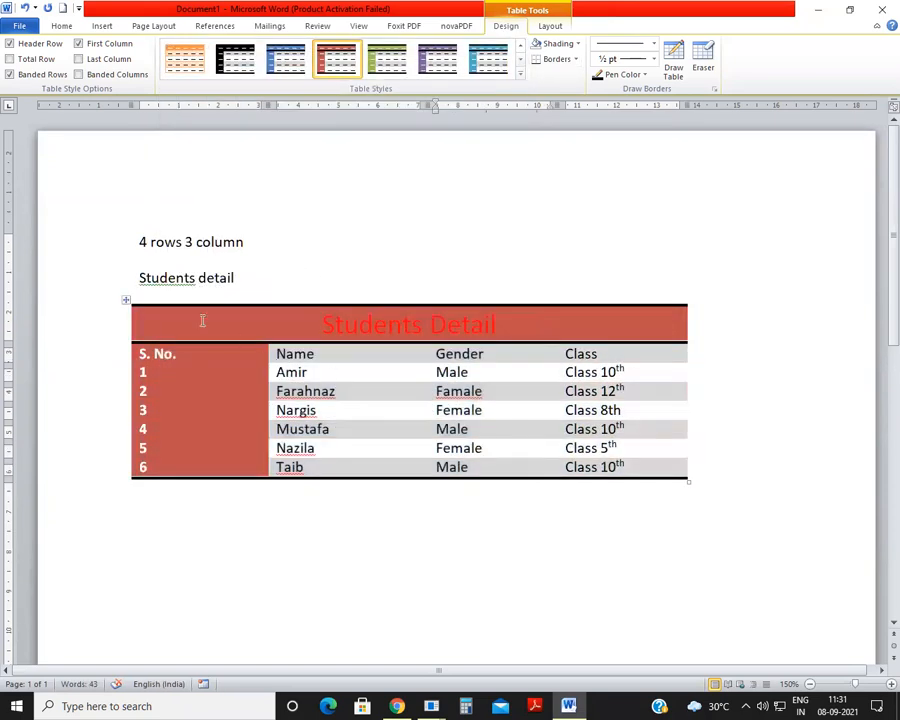
{"action": "left_click", "coordinate": [126, 299]}
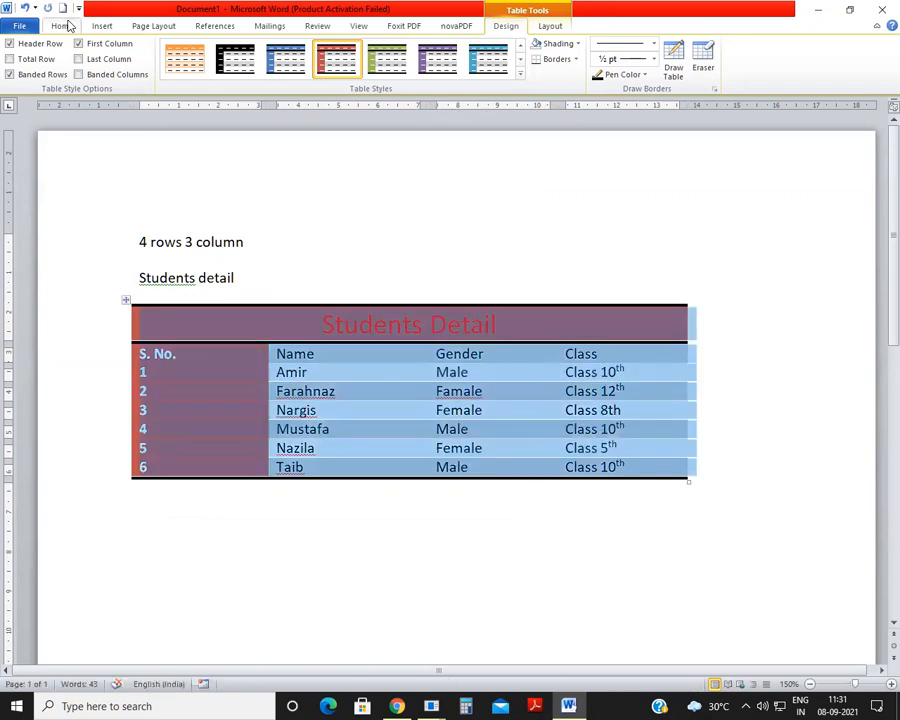
{"action": "left_click", "coordinate": [62, 26]}
{"action": "triple_click", "coordinate": [345, 318]}
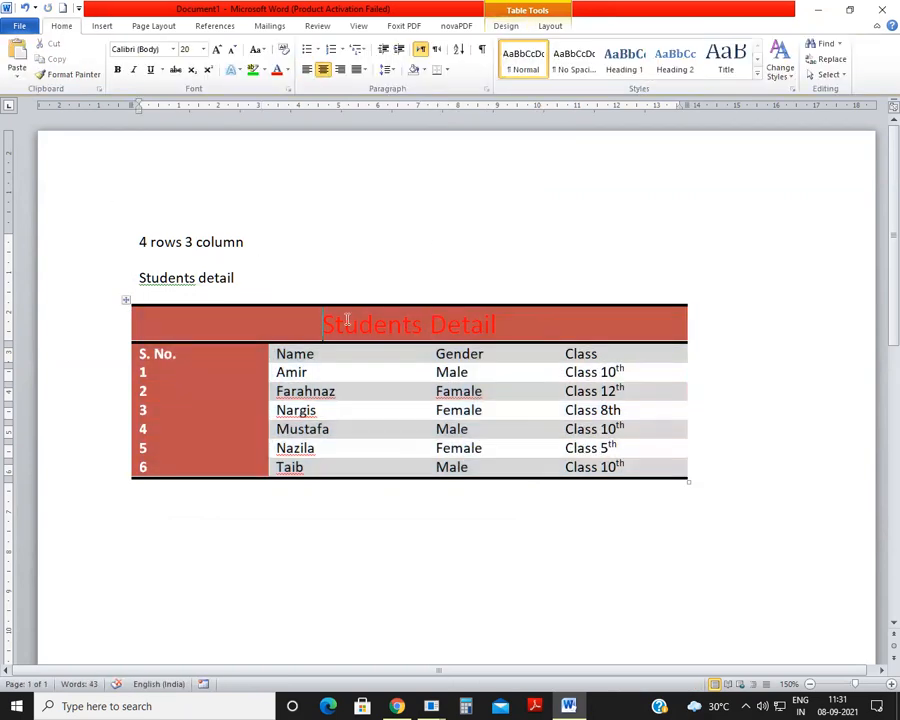
{"action": "left_click", "coordinate": [287, 69]}
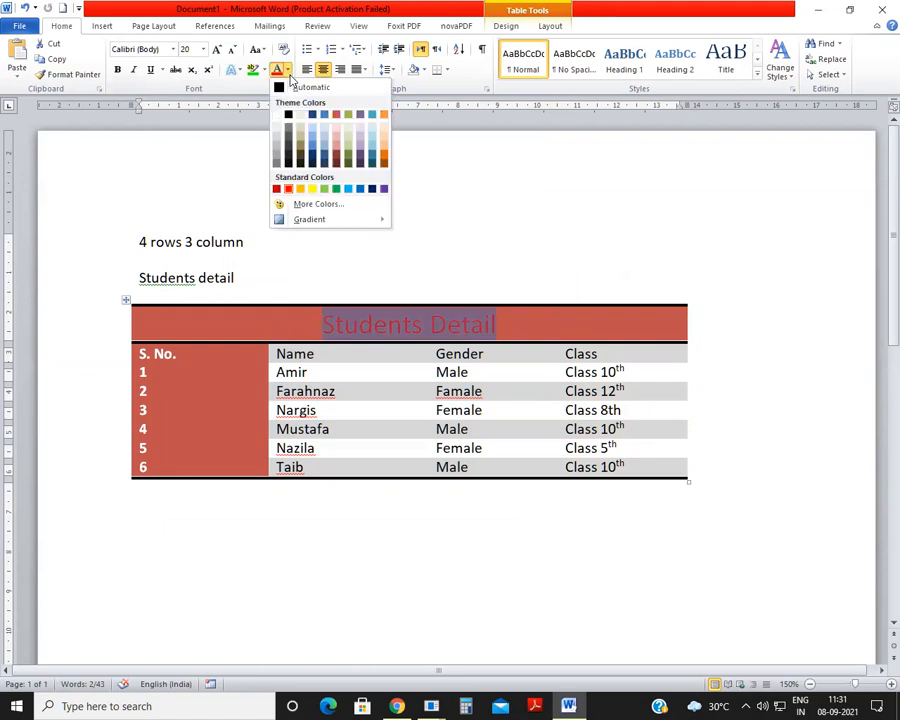
{"action": "left_click", "coordinate": [283, 87]}
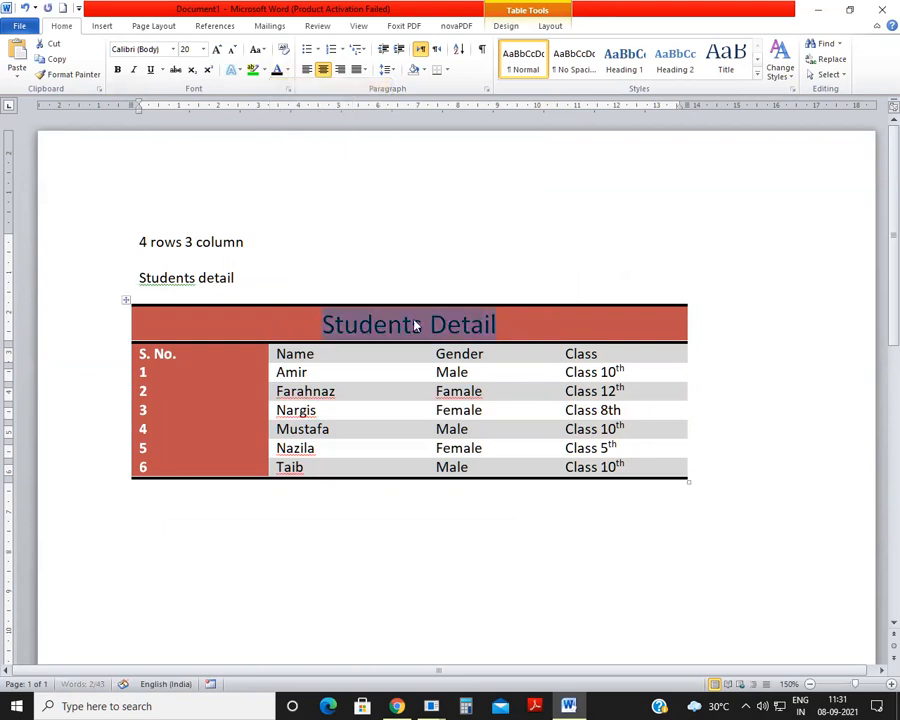
{"action": "left_click", "coordinate": [233, 69]}
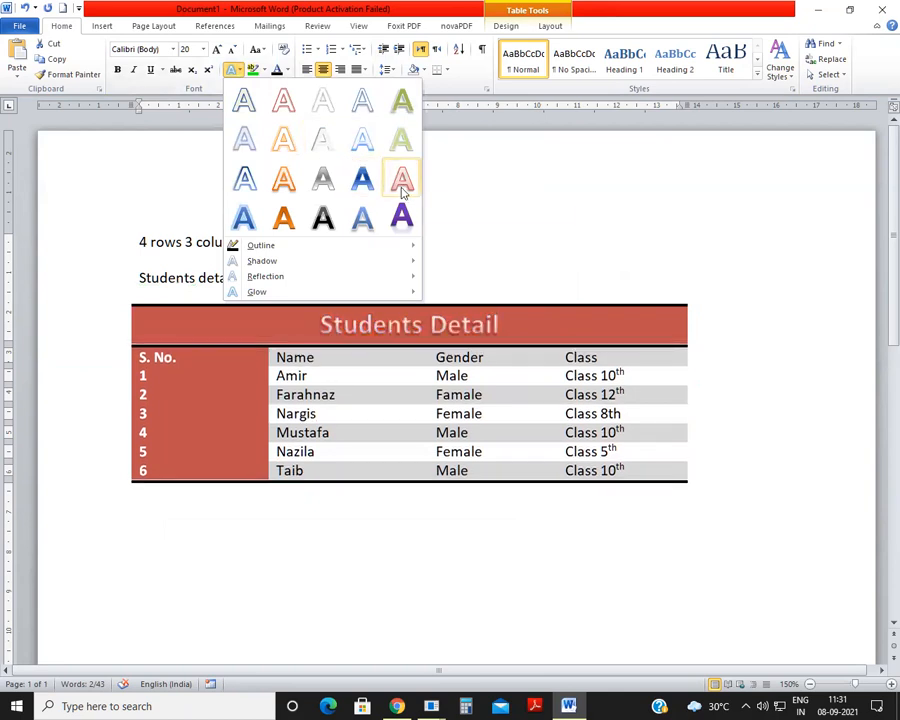
{"action": "left_click", "coordinate": [402, 190]}
Step: Delete the two text lines "4 rows 3 column" and "Students detail" above the table
{"action": "left_click_drag", "start_coordinate": [148, 242], "coordinate": [245, 287]}
{"action": "key", "text": "Delete"}
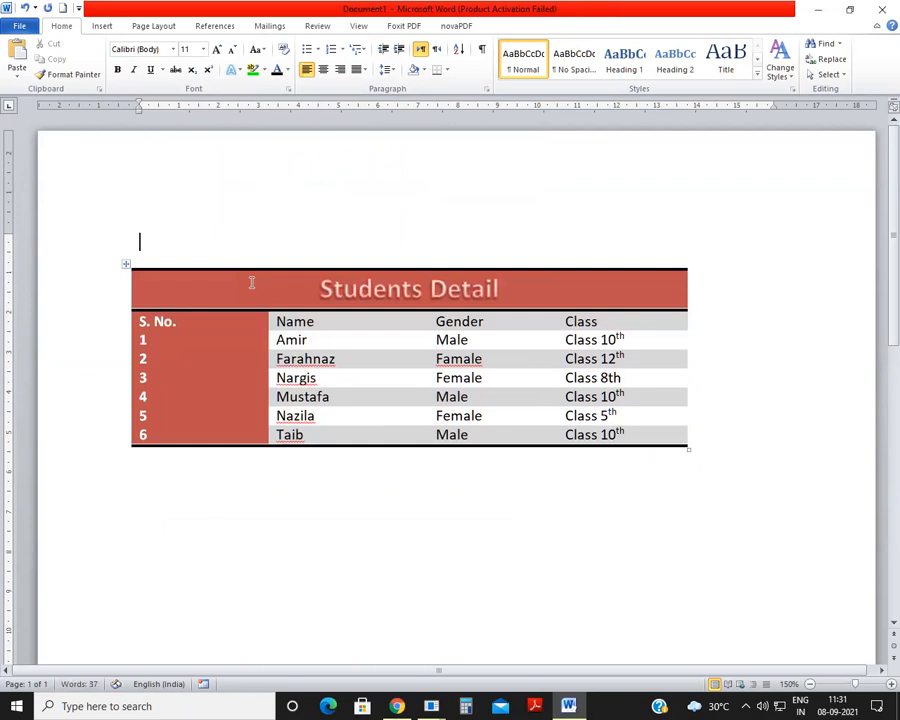
{"action": "left_click", "coordinate": [177, 508]}
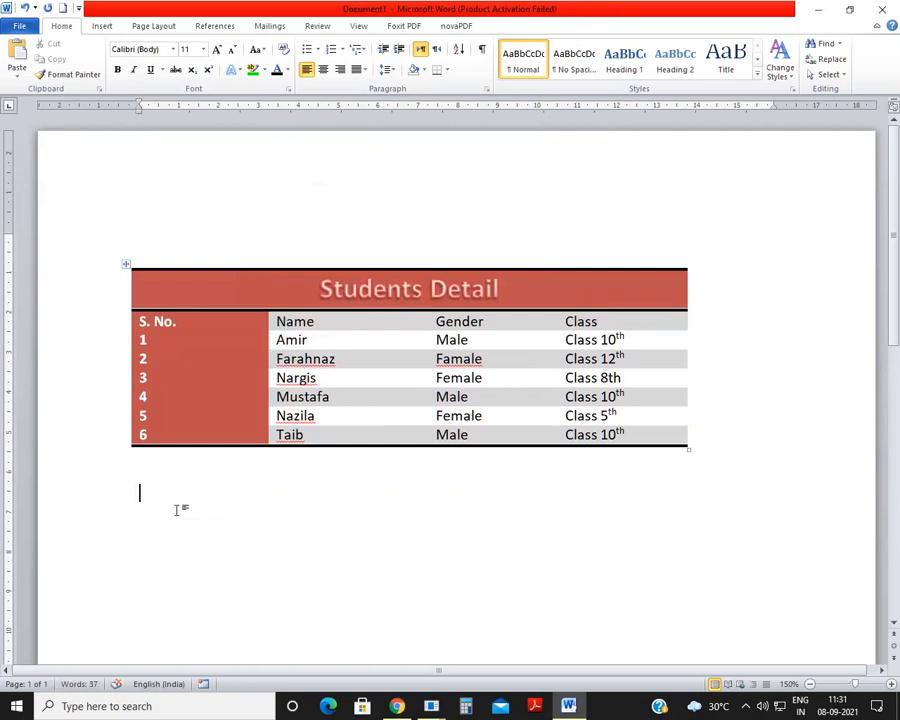
Step: Create a new blank document
{"action": "left_click", "coordinate": [153, 25]}
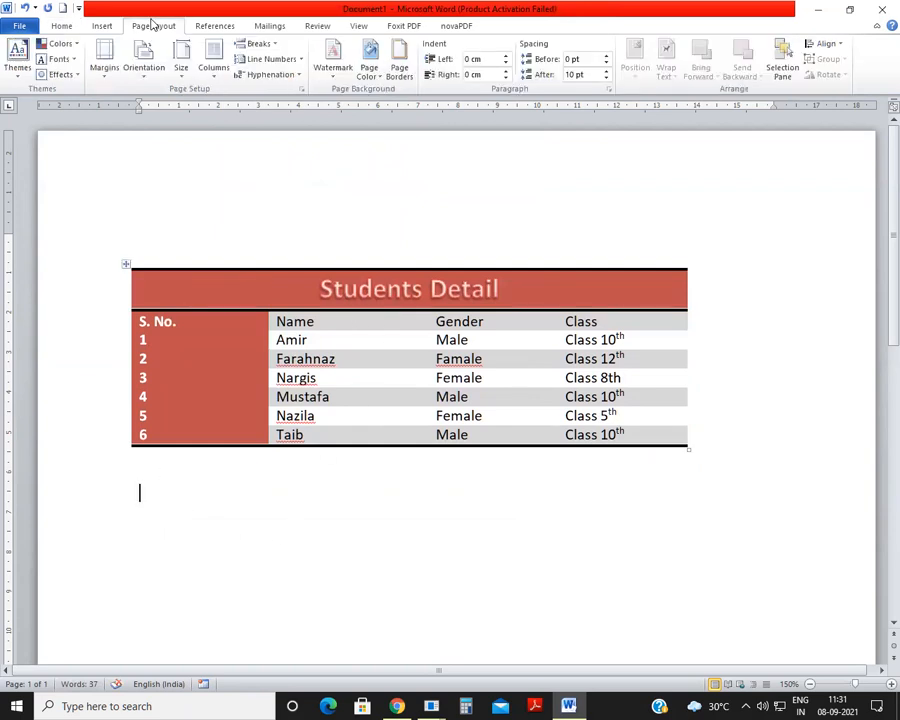
{"action": "left_click", "coordinate": [60, 26]}
{"action": "left_click", "coordinate": [160, 28]}
{"action": "key", "text": "ctrl+n"}
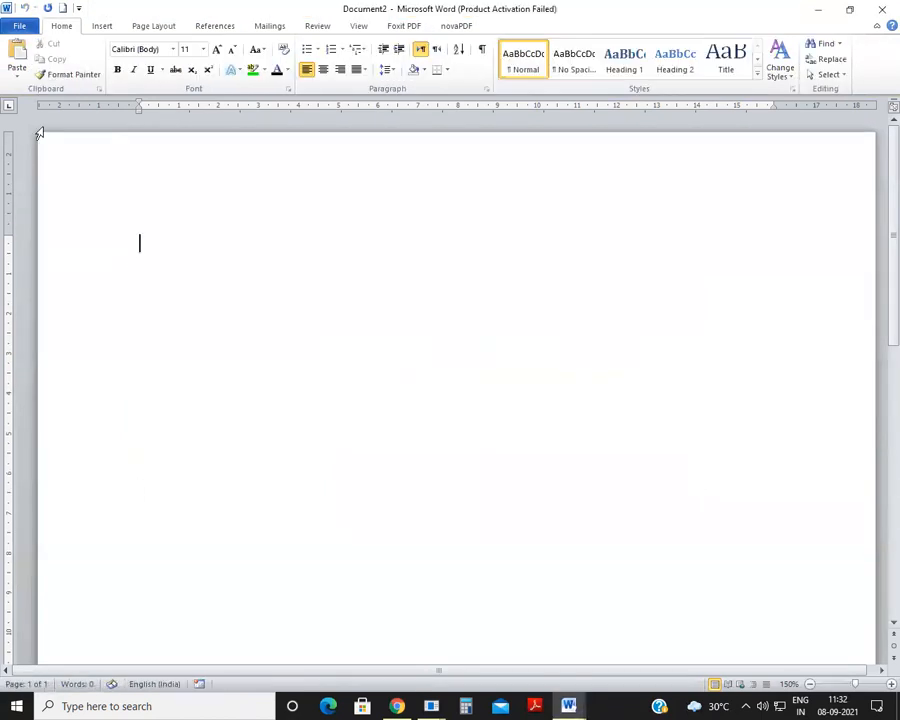
Step: Generate six paragraphs of sample text in the blank document with =rand(6)
{"action": "left_click", "coordinate": [145, 28]}
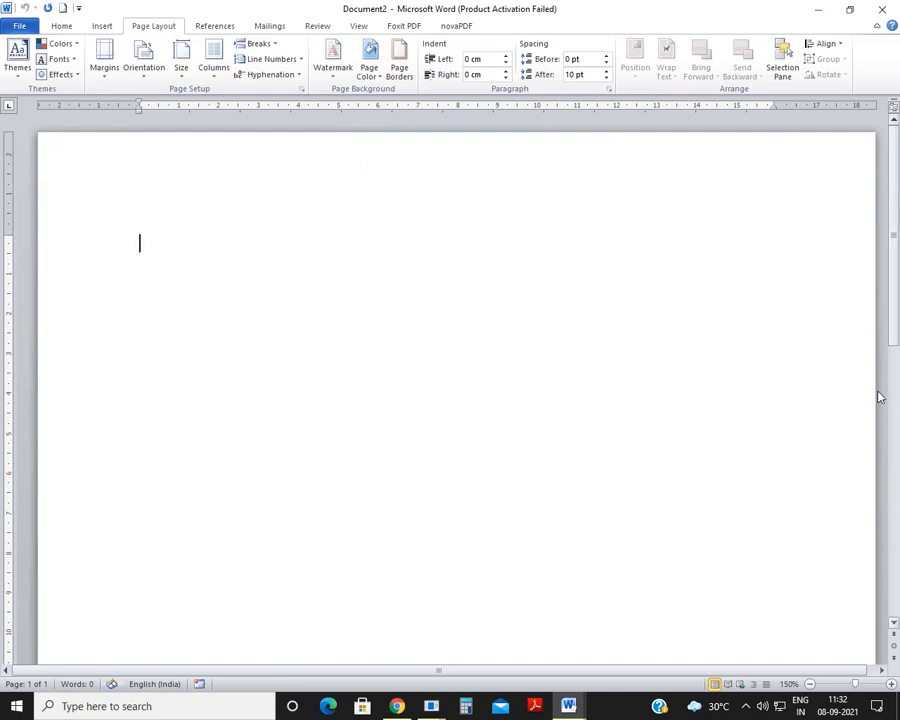
{"action": "type", "text": "rand(6)"}
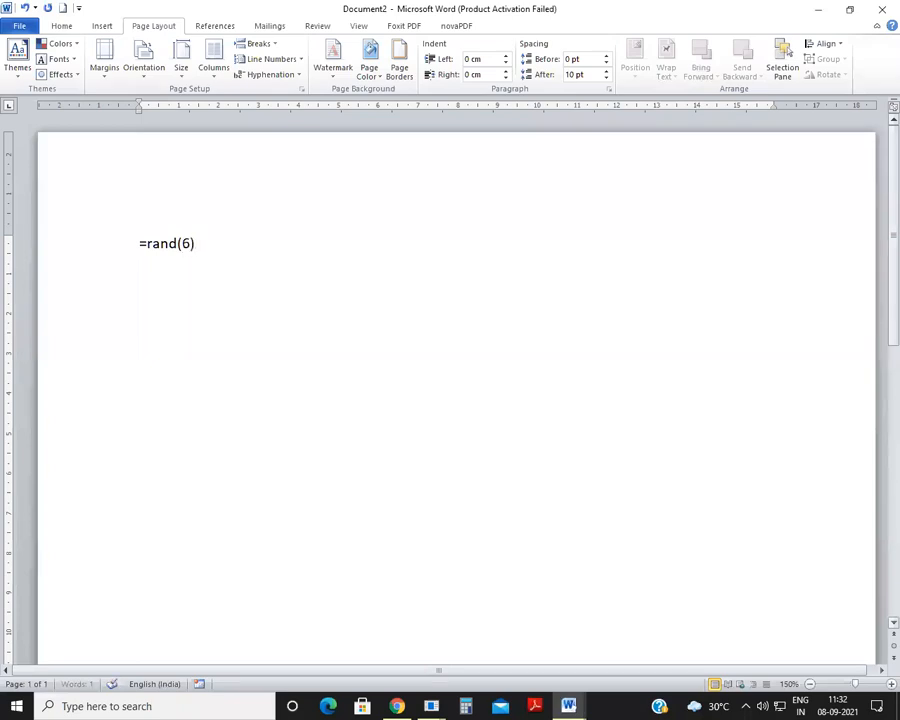
{"action": "key", "text": "Return"}
{"action": "scroll", "coordinate": [875, 375], "scroll_direction": "up", "scroll_amount": 4}
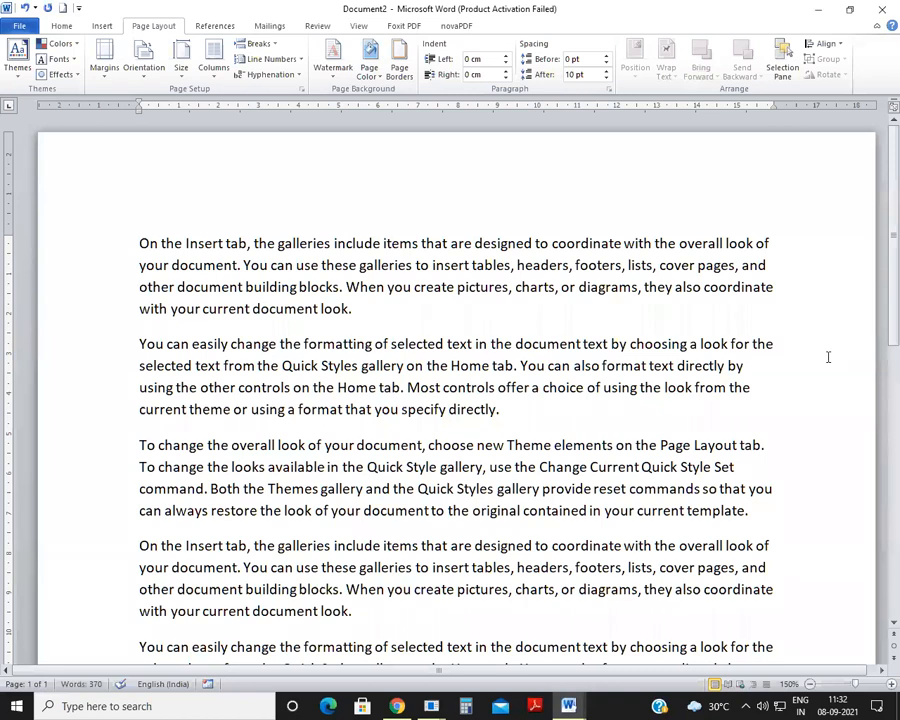
Step: Justify all the sample paragraphs in the document
{"action": "key", "text": "ctrl+a"}
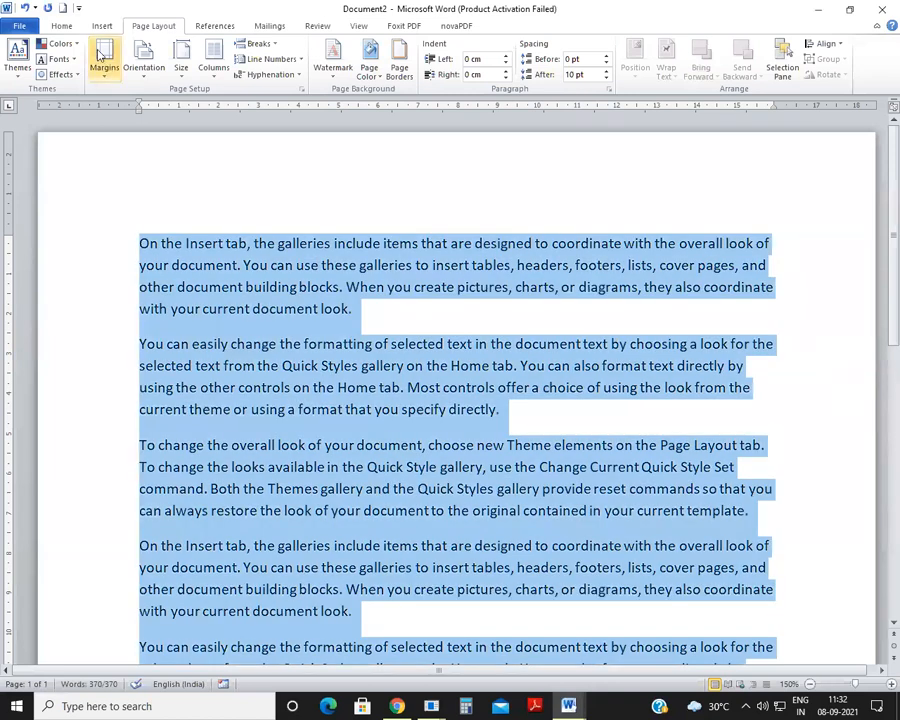
{"action": "left_click", "coordinate": [61, 27]}
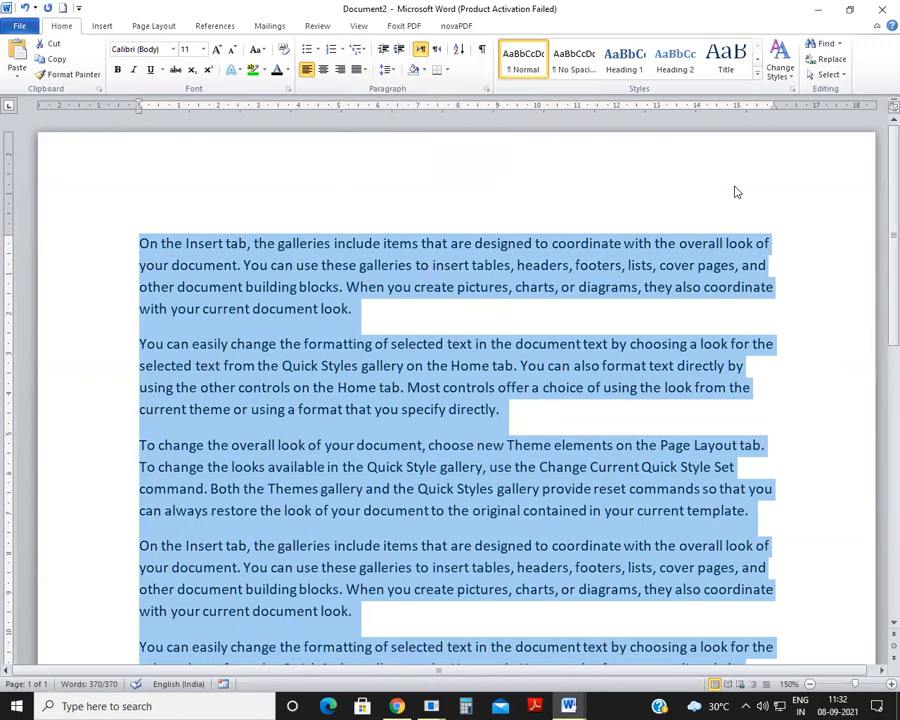
{"action": "key", "text": "ctrl+j"}
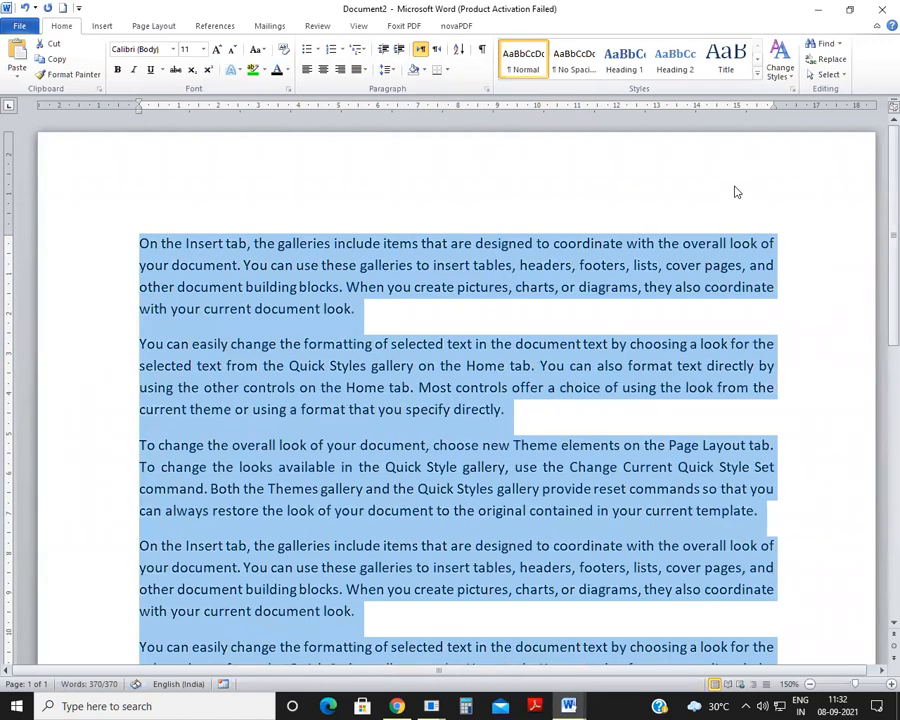
{"action": "left_click", "coordinate": [672, 291]}
Step: Examine the justified paragraphs and the portrait page layout at different zoom levels
{"action": "scroll", "coordinate": [660, 300], "scroll_direction": "down", "scroll_amount": 5}
{"action": "scroll", "coordinate": [660, 300], "scroll_direction": "up", "scroll_amount": 5}
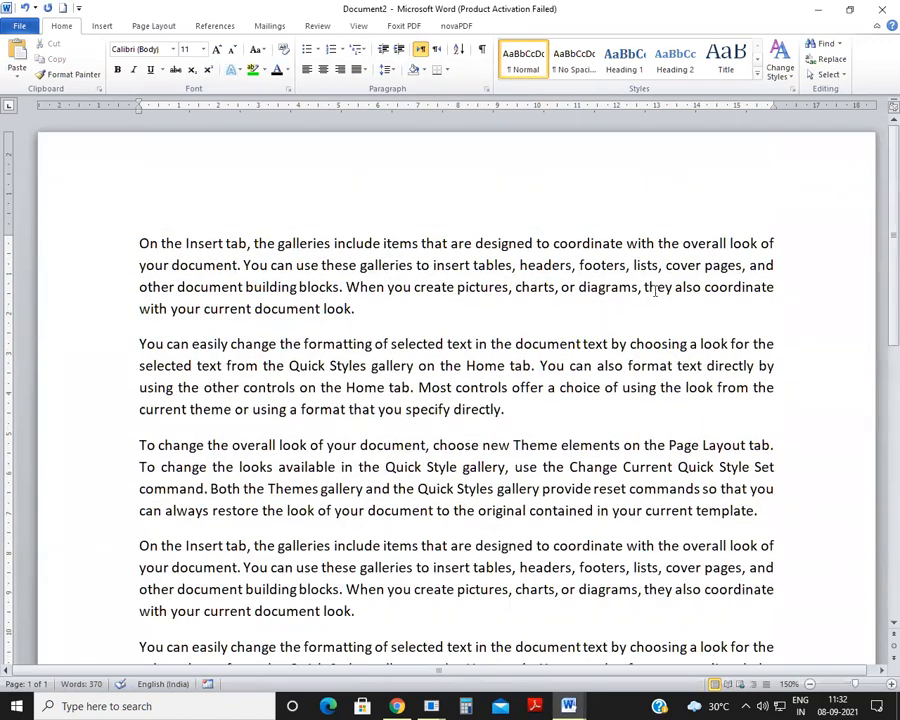
{"action": "scroll", "coordinate": [302, 158], "scroll_direction": "down", "scroll_amount": 3}
{"action": "scroll", "coordinate": [302, 160], "scroll_direction": "up", "scroll_amount": 3}
{"action": "left_click", "coordinate": [151, 26]}
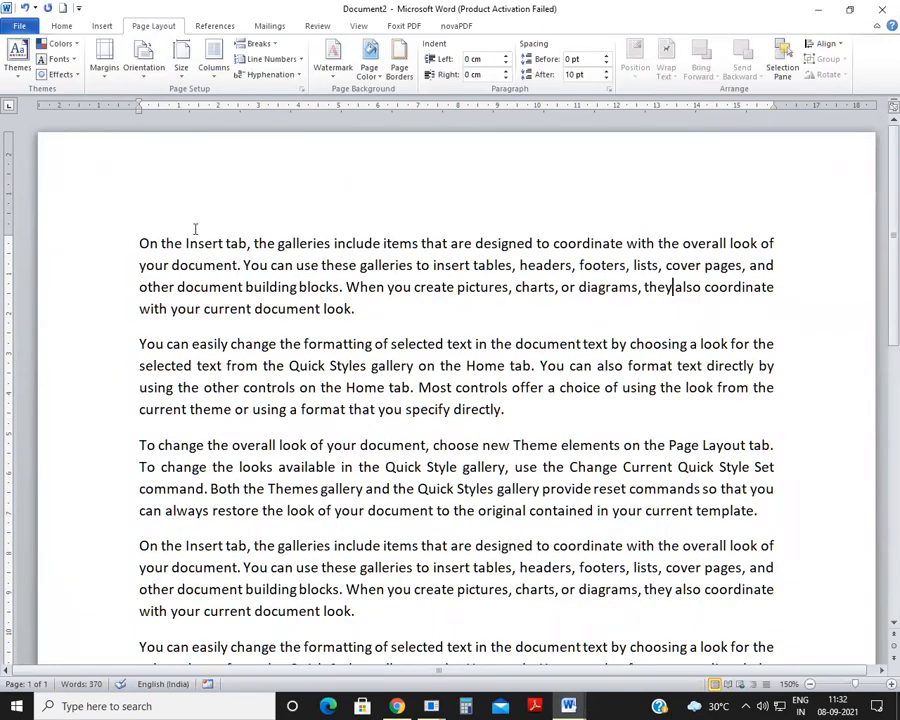
{"action": "scroll", "coordinate": [202, 218], "scroll_direction": "down", "scroll_amount": 3}
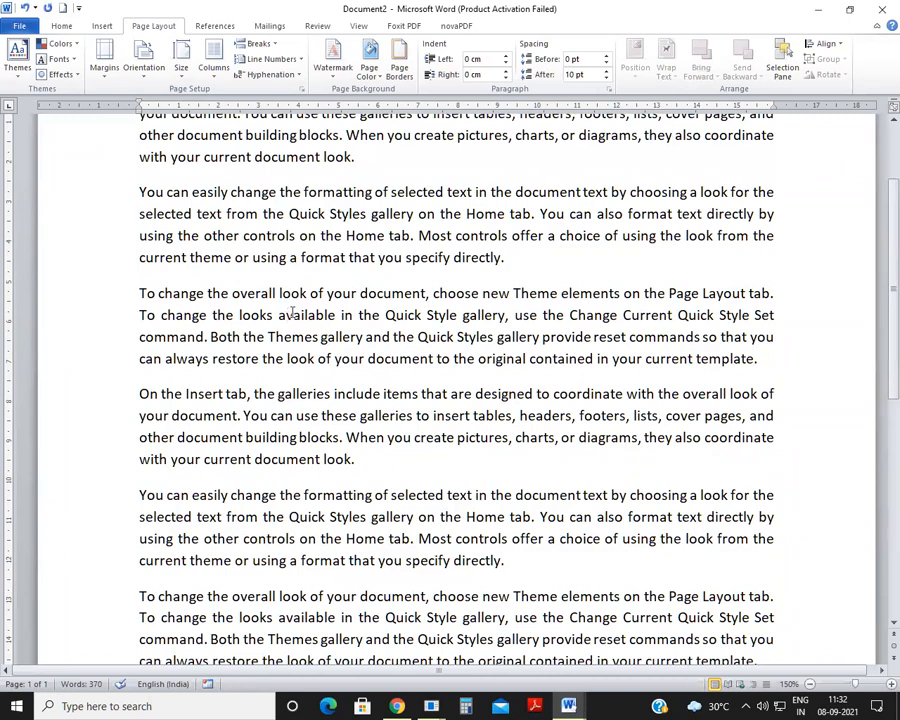
{"action": "left_click", "coordinate": [361, 288]}
{"action": "scroll", "coordinate": [362, 280], "scroll_direction": "down", "scroll_amount": 5, "text": "ctrl"}
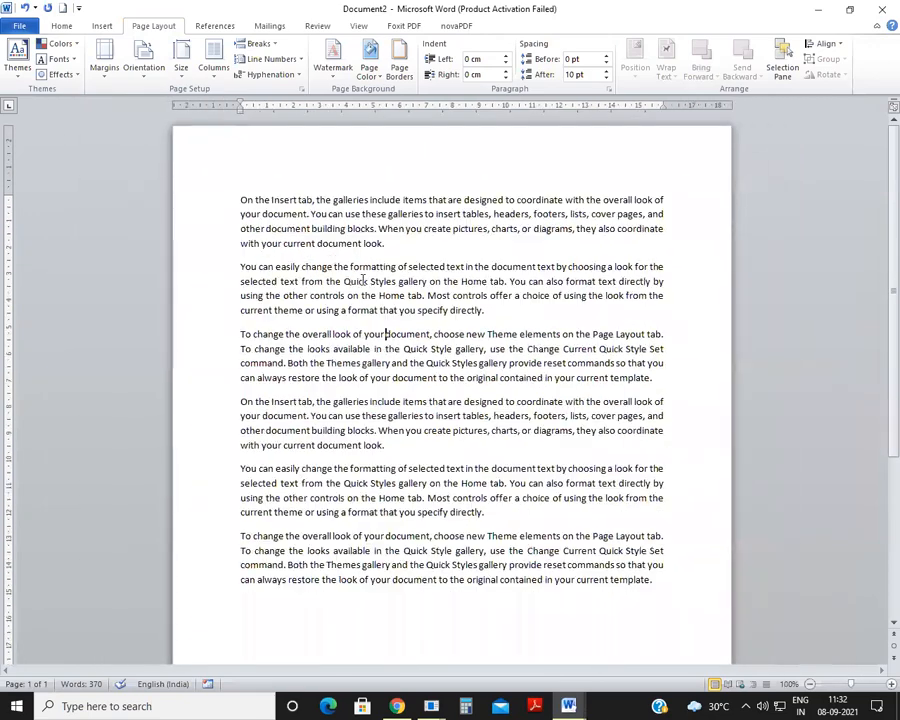
{"action": "scroll", "coordinate": [362, 280], "scroll_direction": "down", "scroll_amount": 2, "text": "ctrl"}
{"action": "scroll", "coordinate": [362, 280], "scroll_direction": "up", "scroll_amount": 3, "text": "ctrl"}
{"action": "scroll", "coordinate": [362, 280], "scroll_direction": "down", "scroll_amount": 3, "text": "ctrl"}
{"action": "scroll", "coordinate": [362, 280], "scroll_direction": "up", "scroll_amount": 3, "text": "ctrl"}
{"action": "scroll", "coordinate": [362, 280], "scroll_direction": "up", "scroll_amount": 2, "text": "ctrl"}
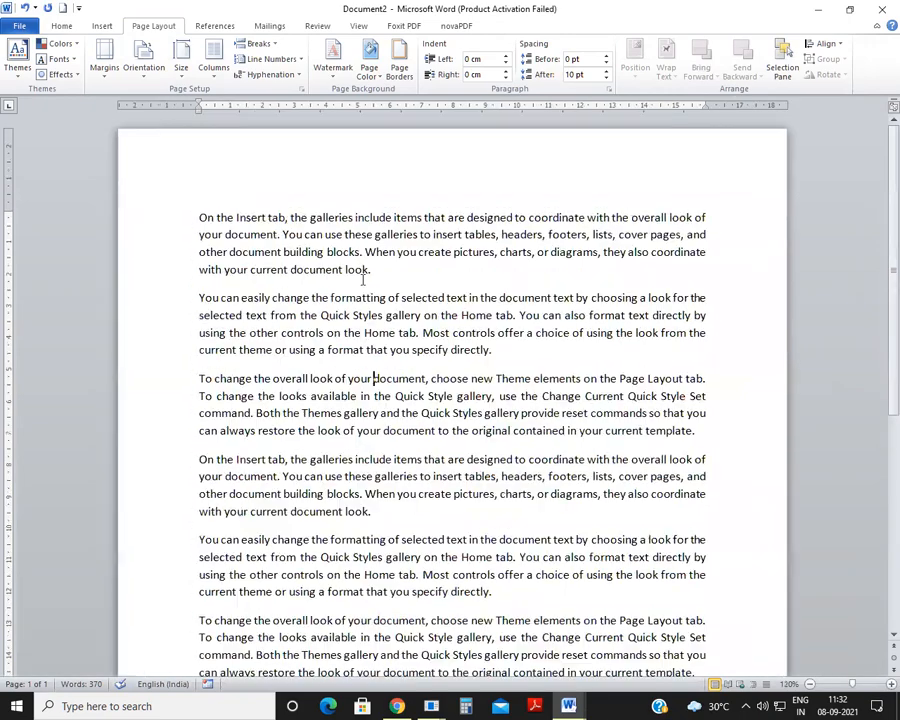
{"action": "scroll", "coordinate": [362, 280], "scroll_direction": "up", "scroll_amount": 4, "text": "ctrl"}
{"action": "scroll", "coordinate": [362, 280], "scroll_direction": "down", "scroll_amount": 7, "text": "ctrl"}
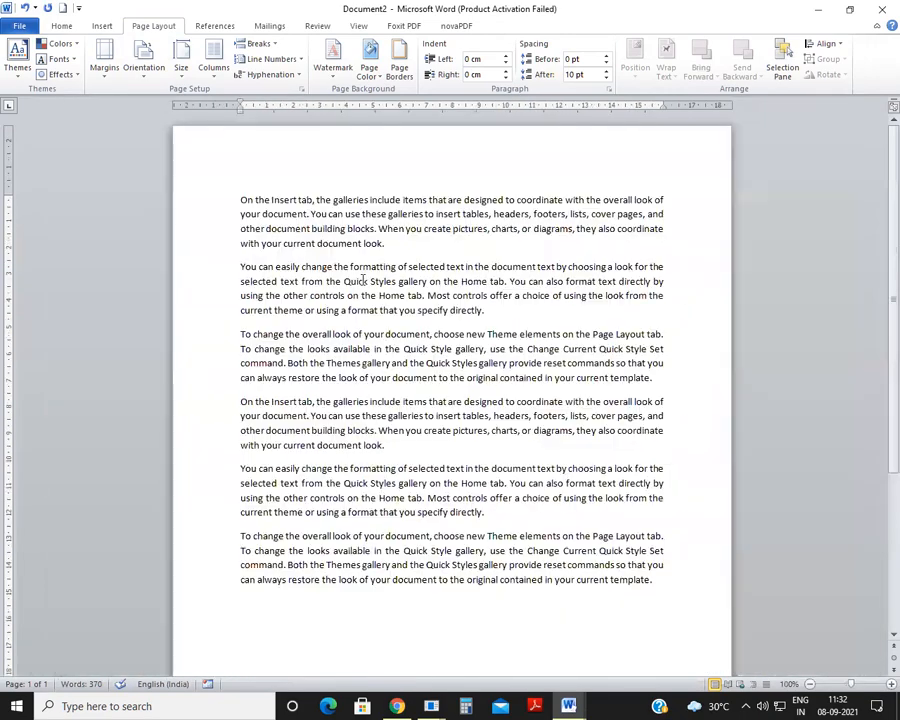
{"action": "scroll", "coordinate": [362, 280], "scroll_direction": "down", "scroll_amount": 5, "text": "ctrl"}
{"action": "scroll", "coordinate": [362, 280], "scroll_direction": "up", "scroll_amount": 5, "text": "ctrl"}
{"action": "scroll", "coordinate": [364, 262], "scroll_direction": "down", "scroll_amount": 3}
{"action": "scroll", "coordinate": [362, 262], "scroll_direction": "up", "scroll_amount": 3}
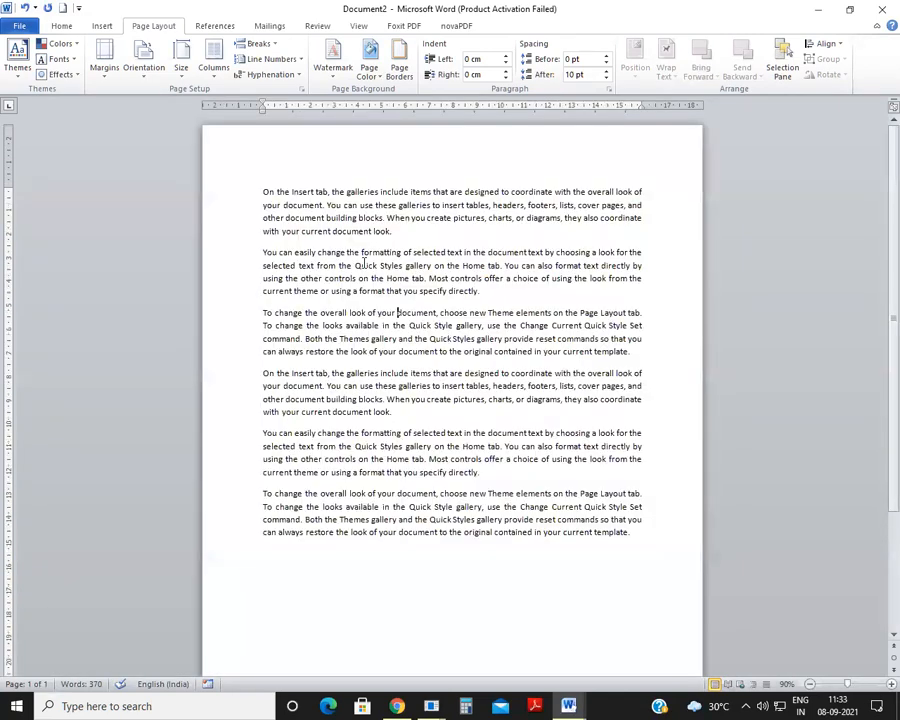
{"action": "scroll", "coordinate": [405, 267], "scroll_direction": "down", "scroll_amount": 2}
{"action": "scroll", "coordinate": [395, 240], "scroll_direction": "up", "scroll_amount": 1}
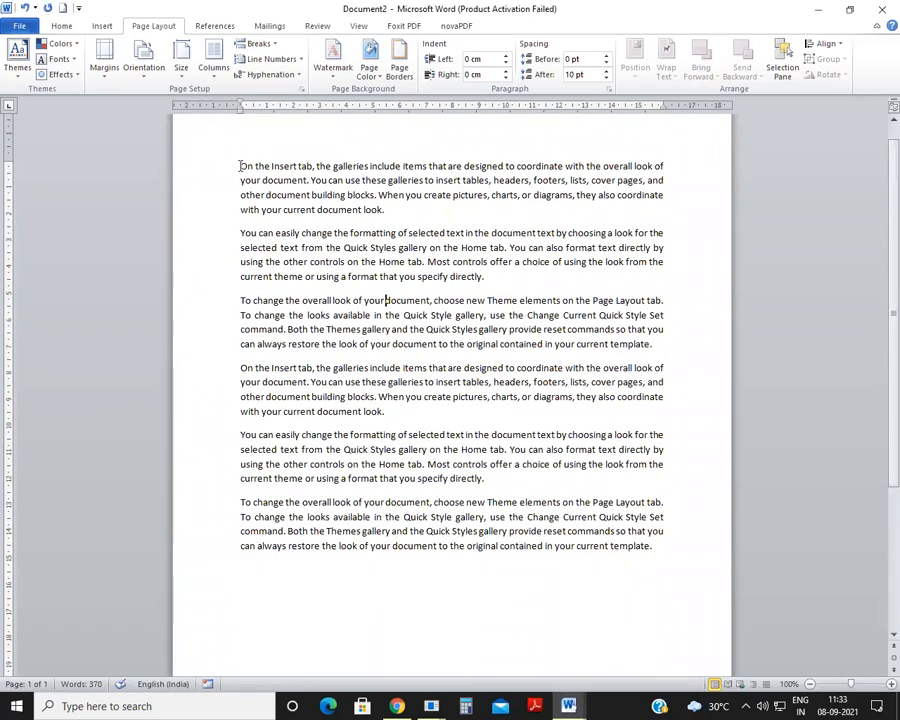
{"action": "scroll", "coordinate": [245, 172], "scroll_direction": "up", "scroll_amount": 1}
{"action": "scroll", "coordinate": [268, 207], "scroll_direction": "down", "scroll_amount": 1}
Step: Switch the page orientation to landscape, look over the whole page, and change it back to portrait
{"action": "left_click", "coordinate": [140, 85]}
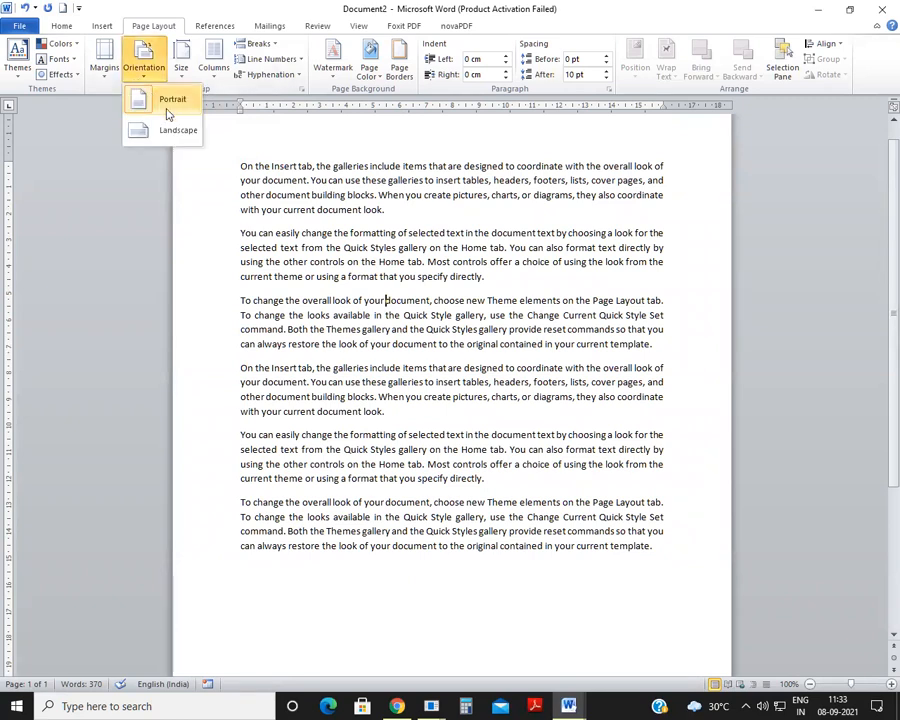
{"action": "left_click", "coordinate": [364, 300]}
{"action": "scroll", "coordinate": [388, 297], "scroll_direction": "up", "scroll_amount": 1}
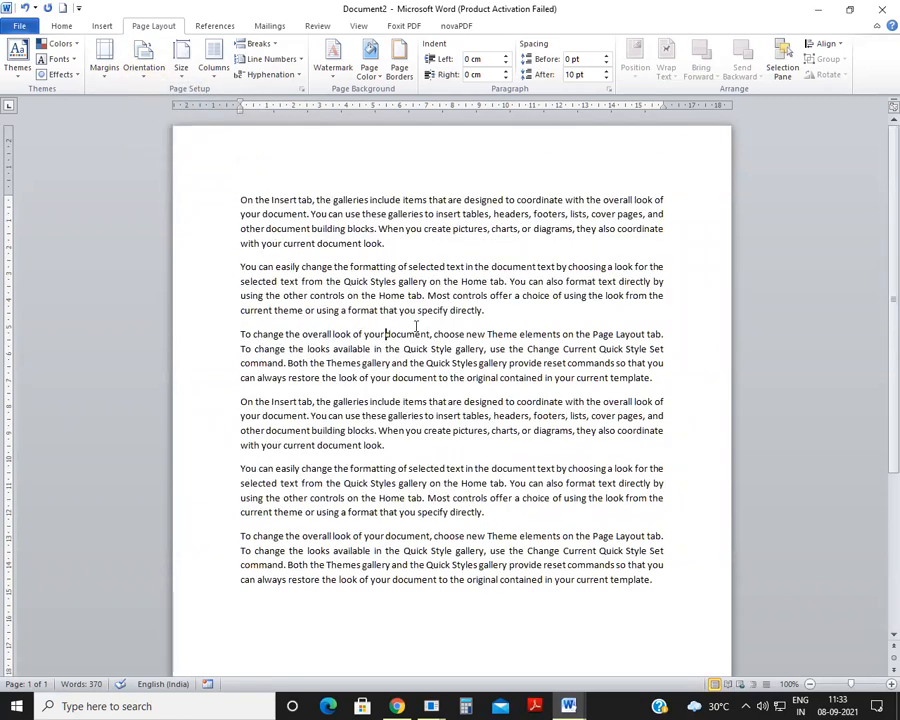
{"action": "left_click", "coordinate": [143, 70]}
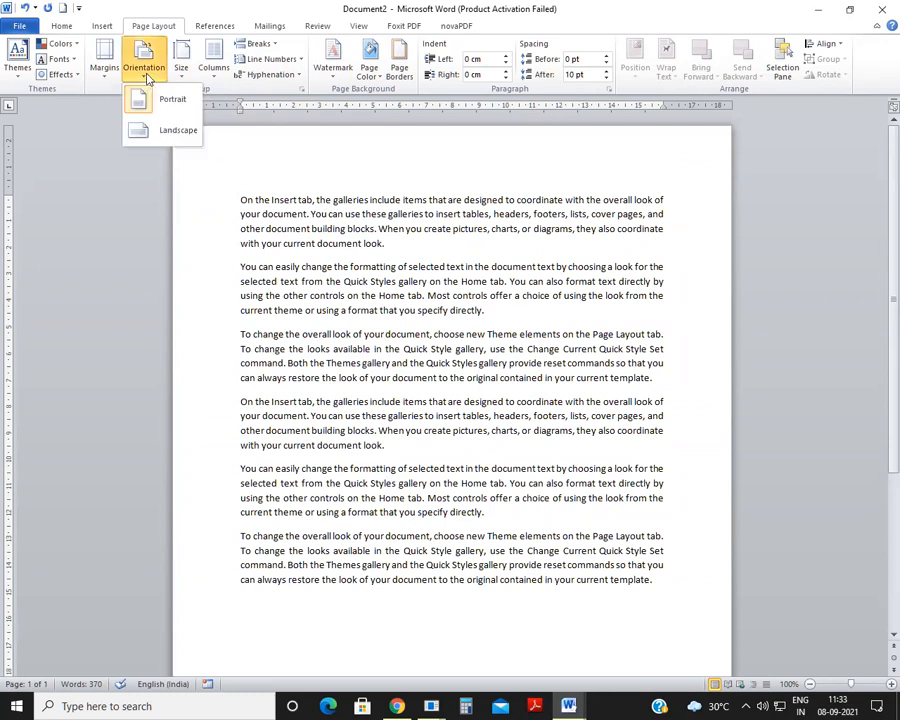
{"action": "left_click", "coordinate": [178, 134]}
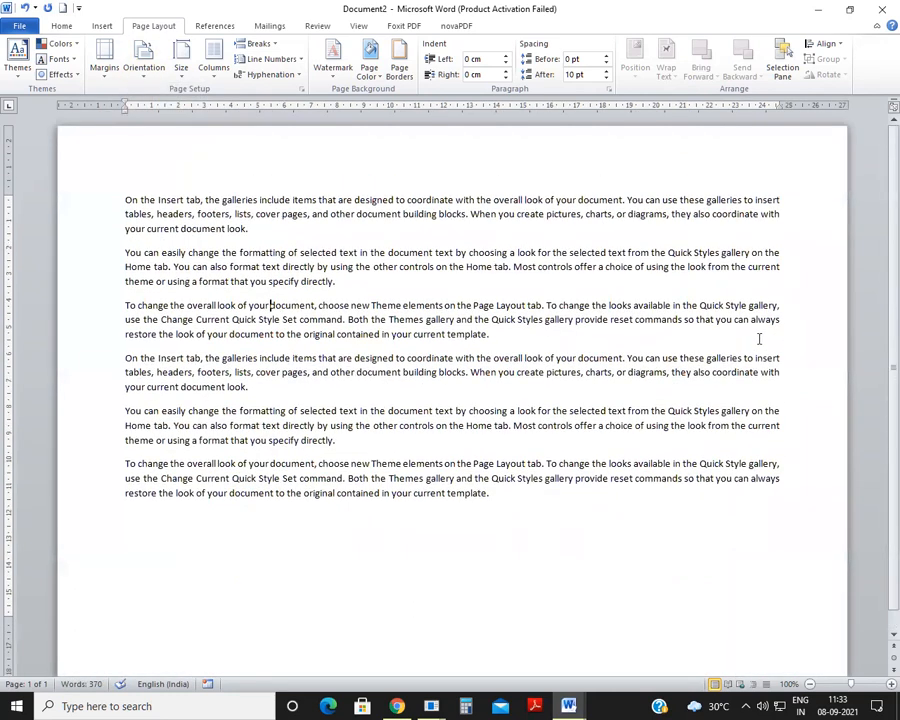
{"action": "key", "text": "alt"}
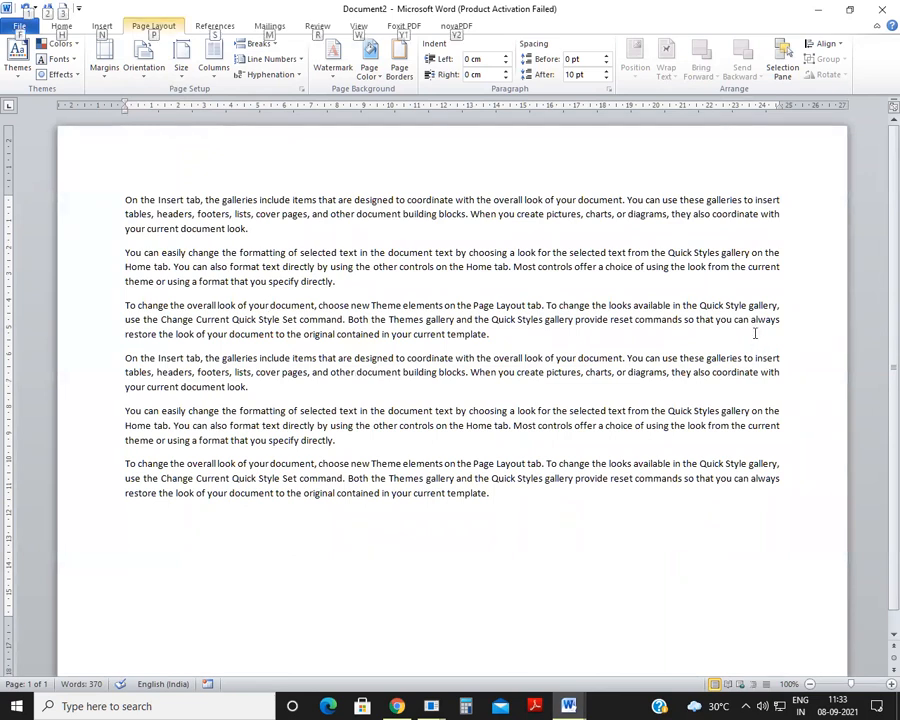
{"action": "scroll", "coordinate": [754, 335], "scroll_direction": "down", "scroll_amount": 3}
{"action": "scroll", "coordinate": [754, 334], "scroll_direction": "up", "scroll_amount": 1}
{"action": "key", "text": "ctrl+Home"}
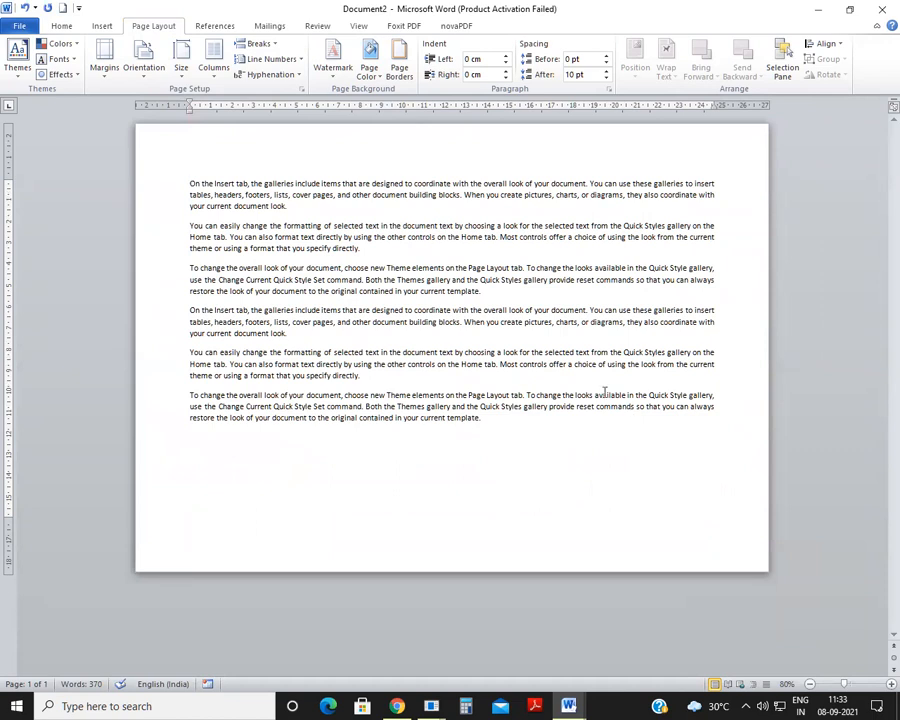
{"action": "left_click", "coordinate": [144, 62]}
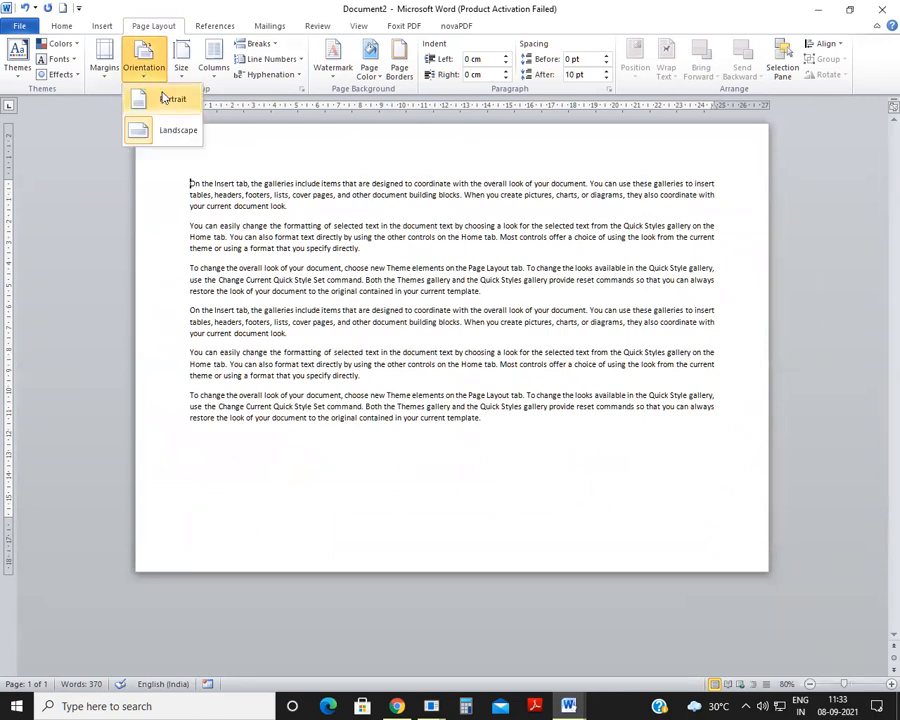
{"action": "left_click", "coordinate": [166, 102]}
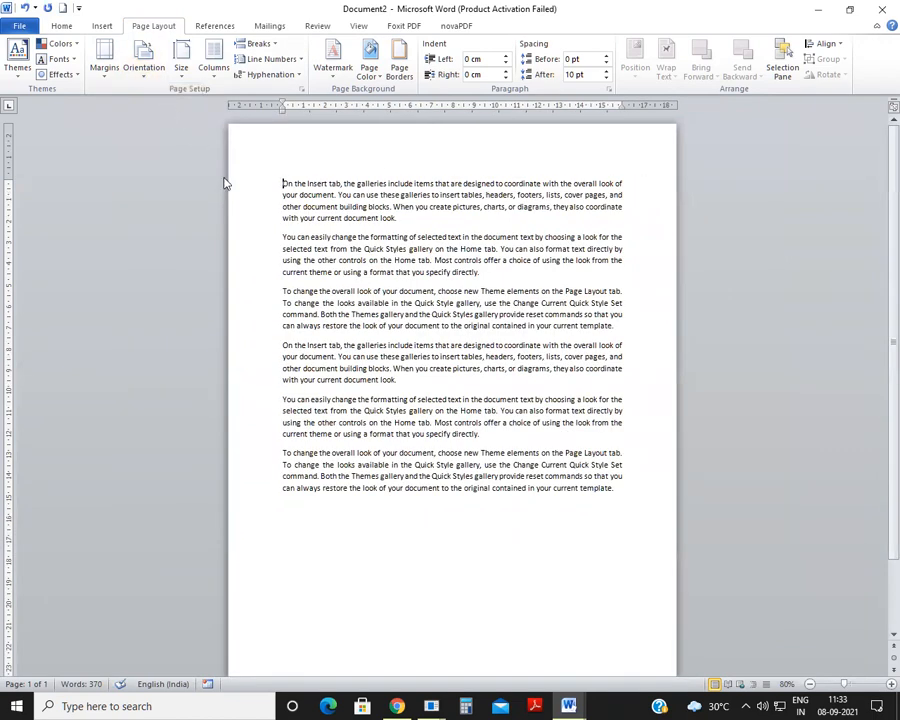
Step: Lay out the text of all six paragraphs in two columns
{"action": "left_click_drag", "start_coordinate": [283, 184], "coordinate": [613, 487]}
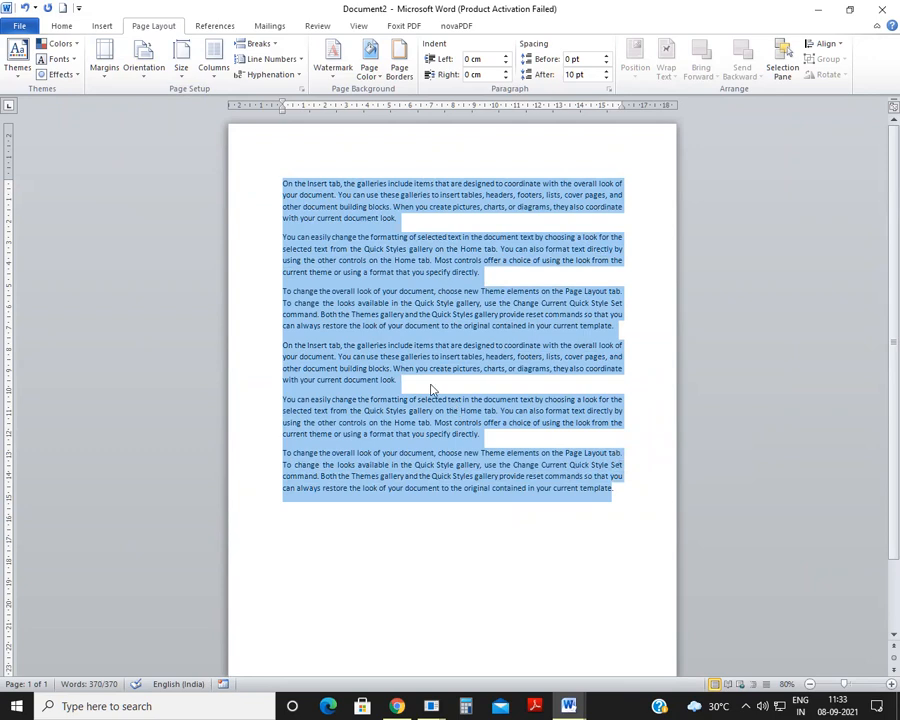
{"action": "left_click", "coordinate": [215, 83]}
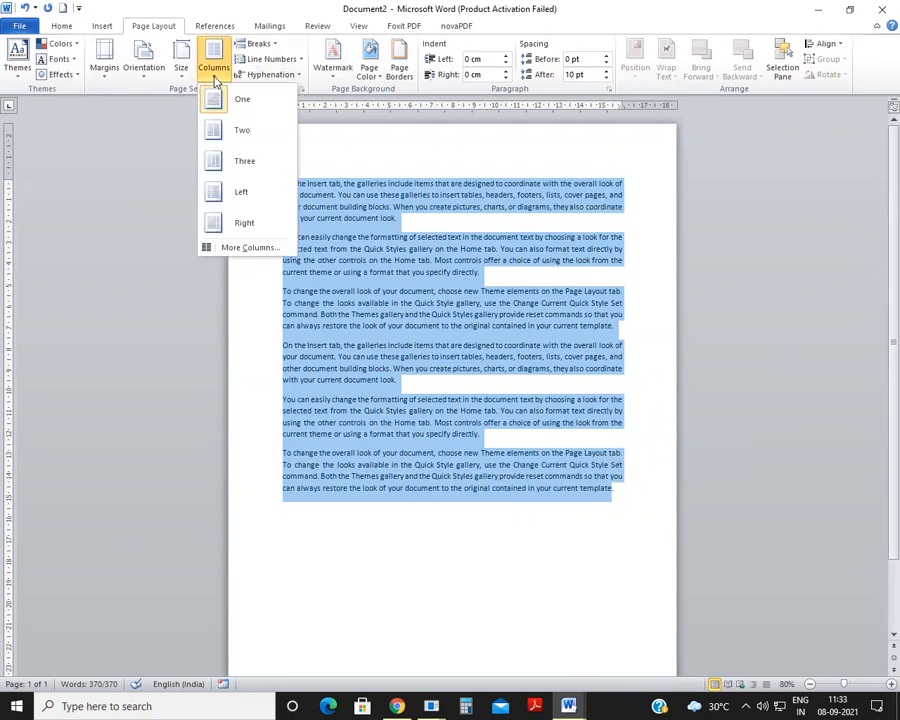
{"action": "left_click", "coordinate": [214, 137]}
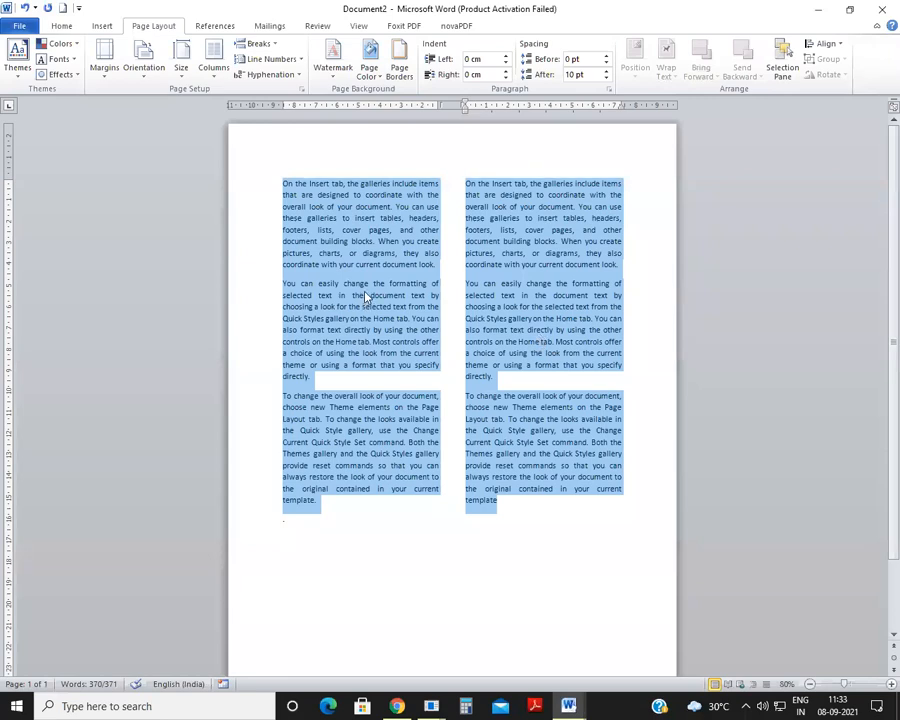
{"action": "left_click", "coordinate": [61, 25]}
{"action": "left_click", "coordinate": [291, 176]}
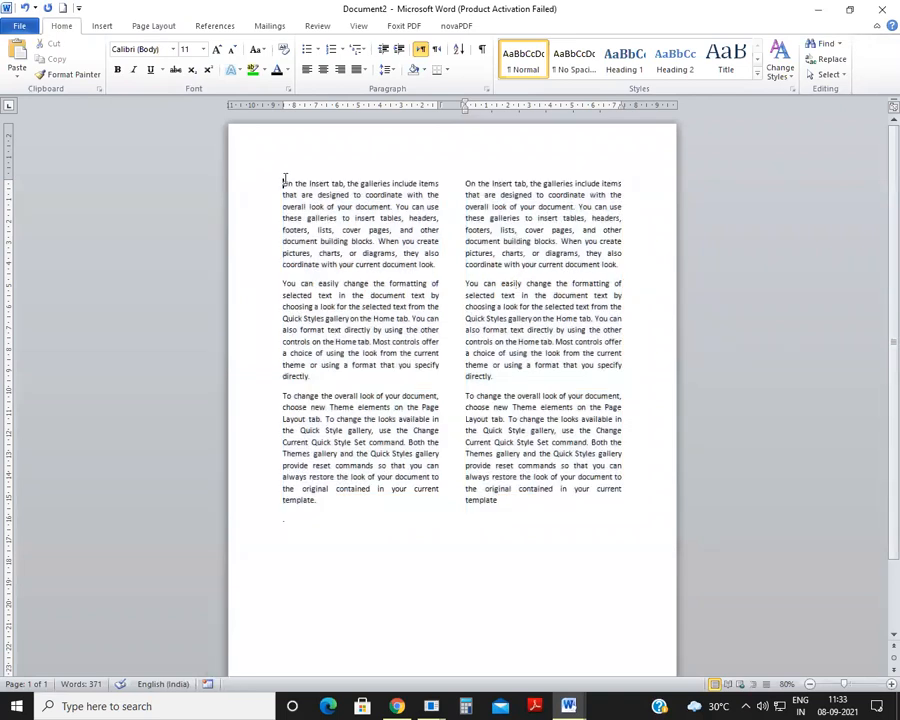
Step: Apply a Dropped drop cap to the first letter of the opening paragraph
{"action": "left_click", "coordinate": [101, 26]}
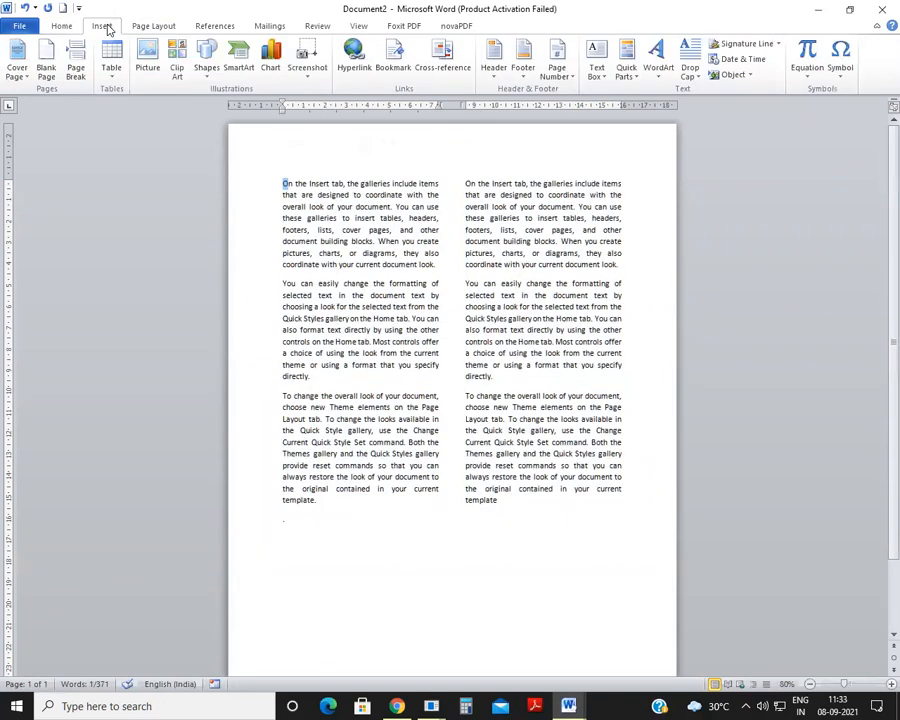
{"action": "left_click", "coordinate": [690, 60]}
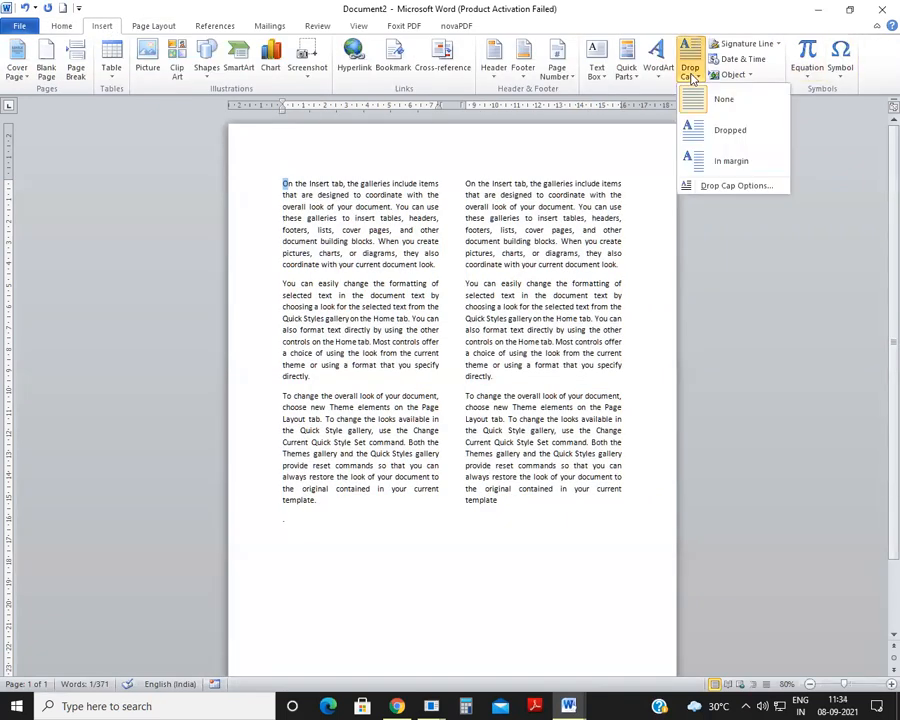
{"action": "left_click", "coordinate": [695, 133]}
{"action": "left_click", "coordinate": [298, 275]}
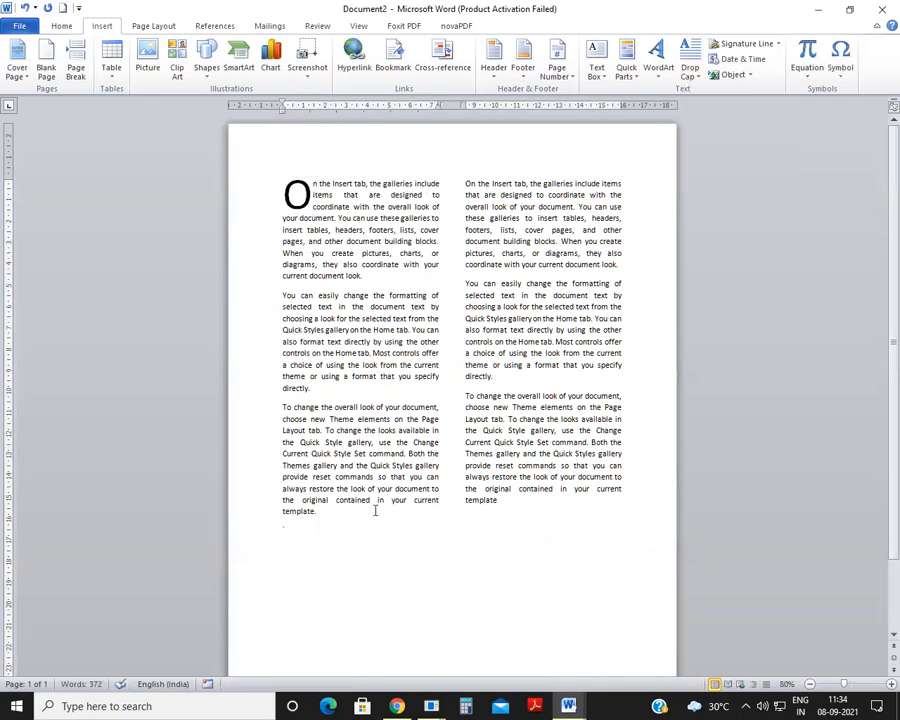
Step: Undo the drop cap and the two-column layout
{"action": "left_click", "coordinate": [24, 8]}
{"action": "left_click", "coordinate": [24, 8]}
{"action": "left_click", "coordinate": [341, 237]}
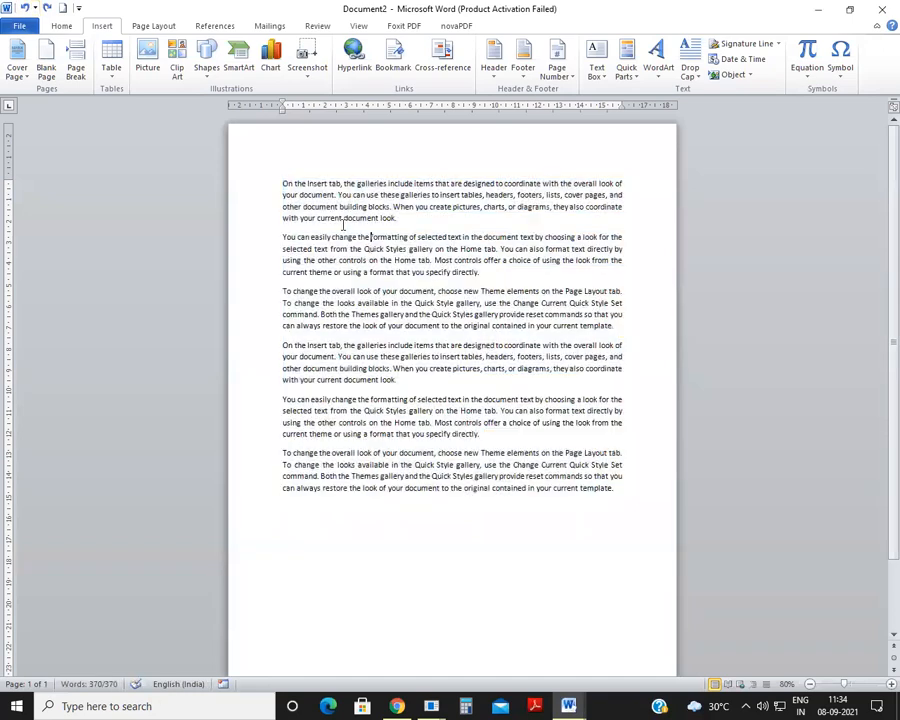
Step: Set the paper size to A4 (21 cm x 29.7 cm) and look over the whole page
{"action": "left_click", "coordinate": [152, 26]}
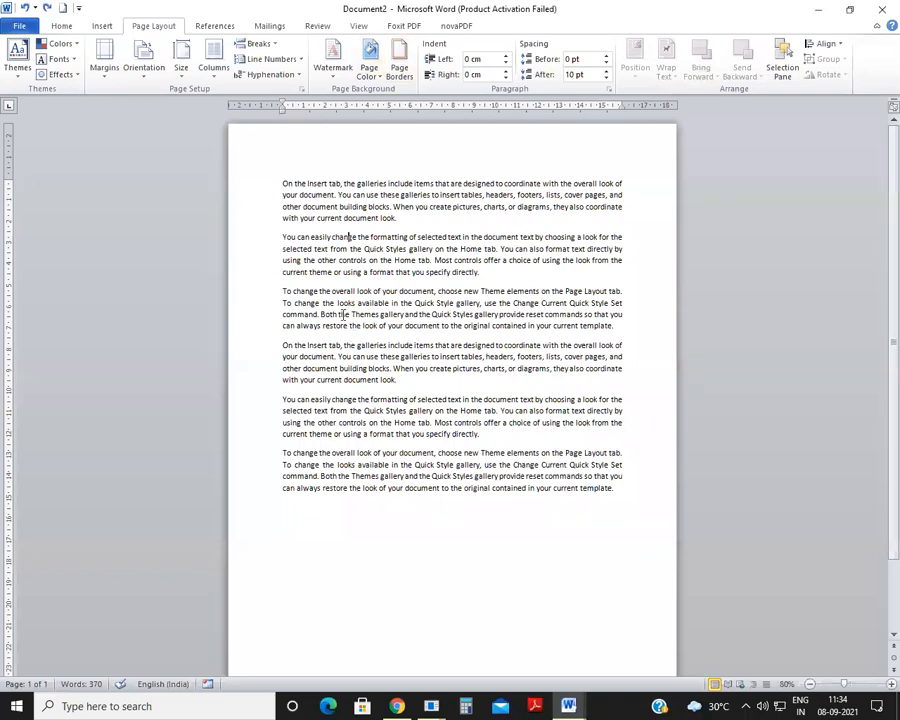
{"action": "left_click", "coordinate": [181, 80]}
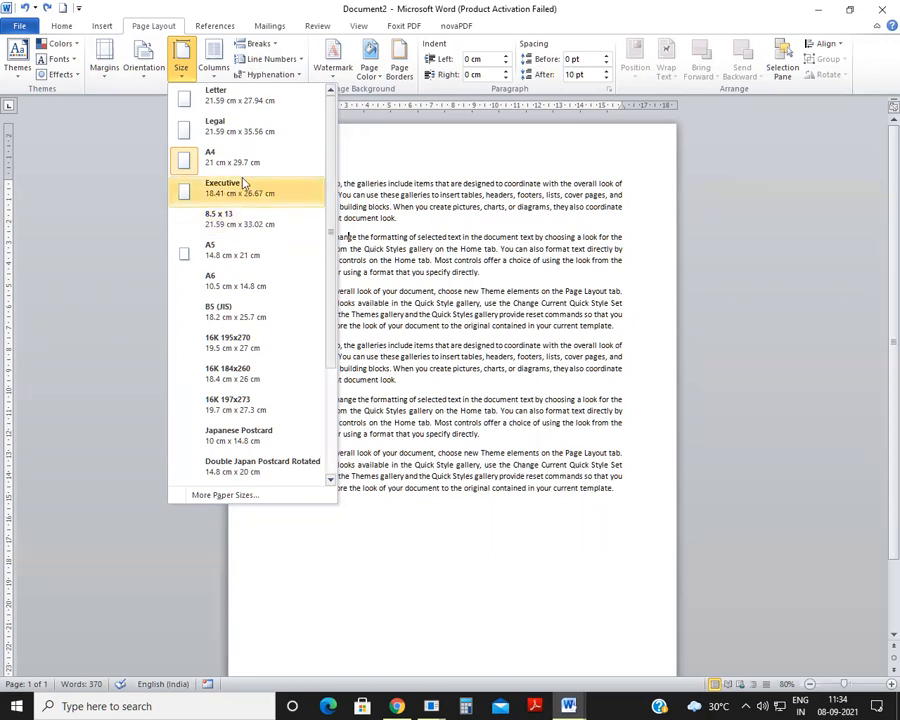
{"action": "left_click", "coordinate": [212, 160]}
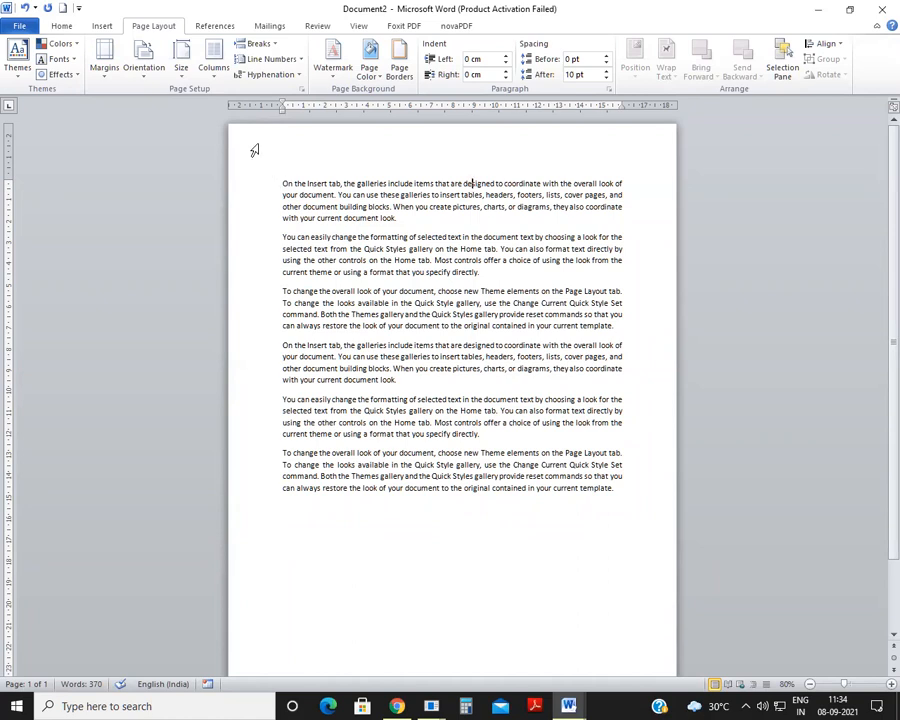
{"action": "scroll", "coordinate": [496, 502], "scroll_direction": "down", "scroll_amount": 3}
{"action": "scroll", "coordinate": [496, 503], "scroll_direction": "up", "scroll_amount": 3}
{"action": "scroll", "coordinate": [494, 413], "scroll_direction": "down", "scroll_amount": 1}
{"action": "scroll", "coordinate": [494, 413], "scroll_direction": "down", "scroll_amount": 2}
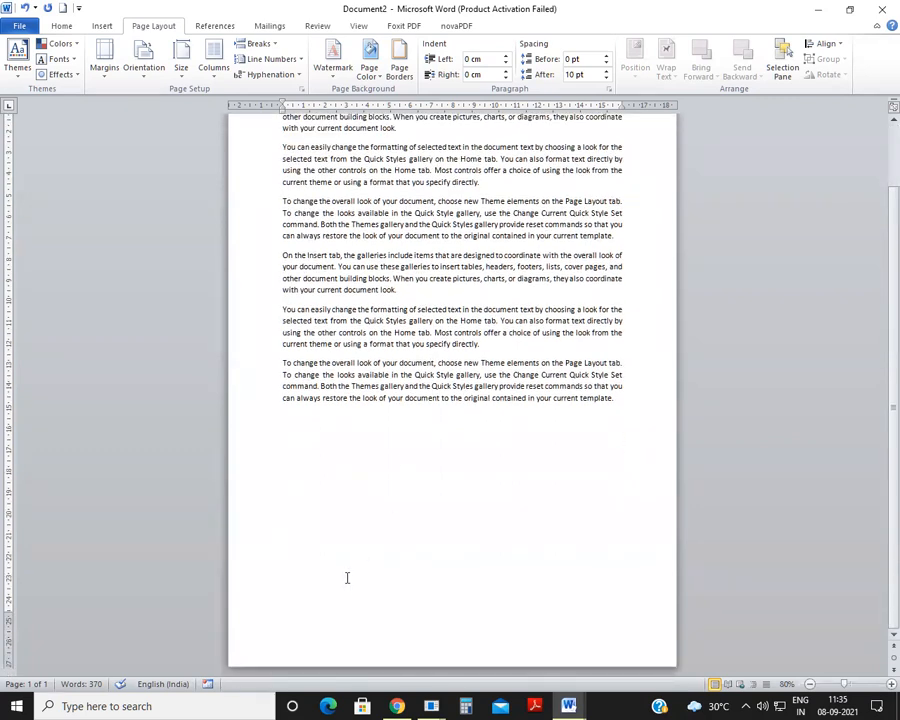
{"action": "scroll", "coordinate": [347, 578], "scroll_direction": "up", "scroll_amount": 3}
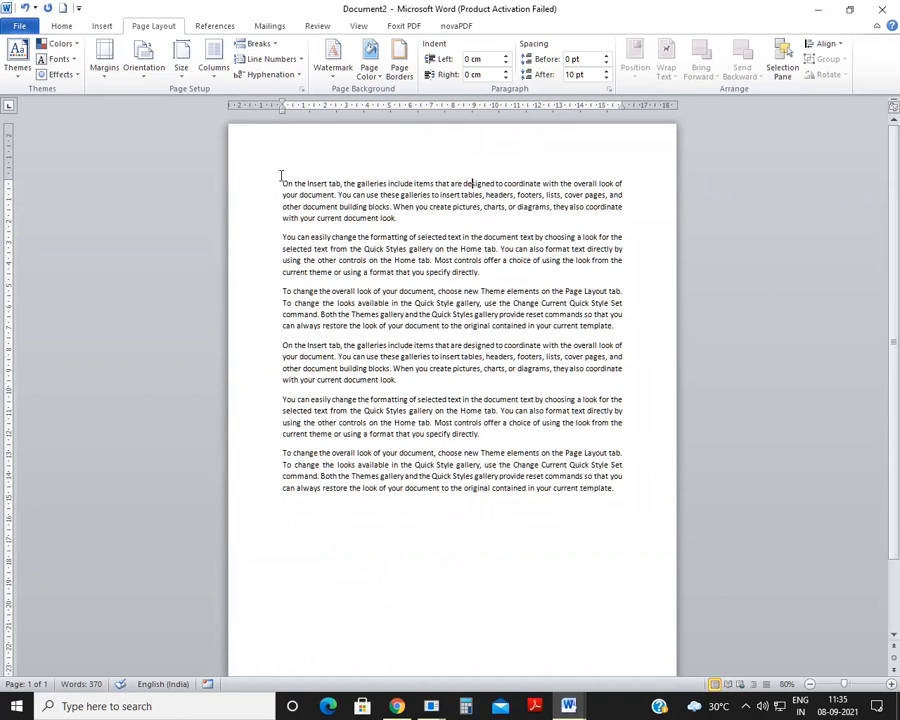
Step: Try the Moderate margin preset and the Narrow margin preset on the page
{"action": "left_click", "coordinate": [105, 70]}
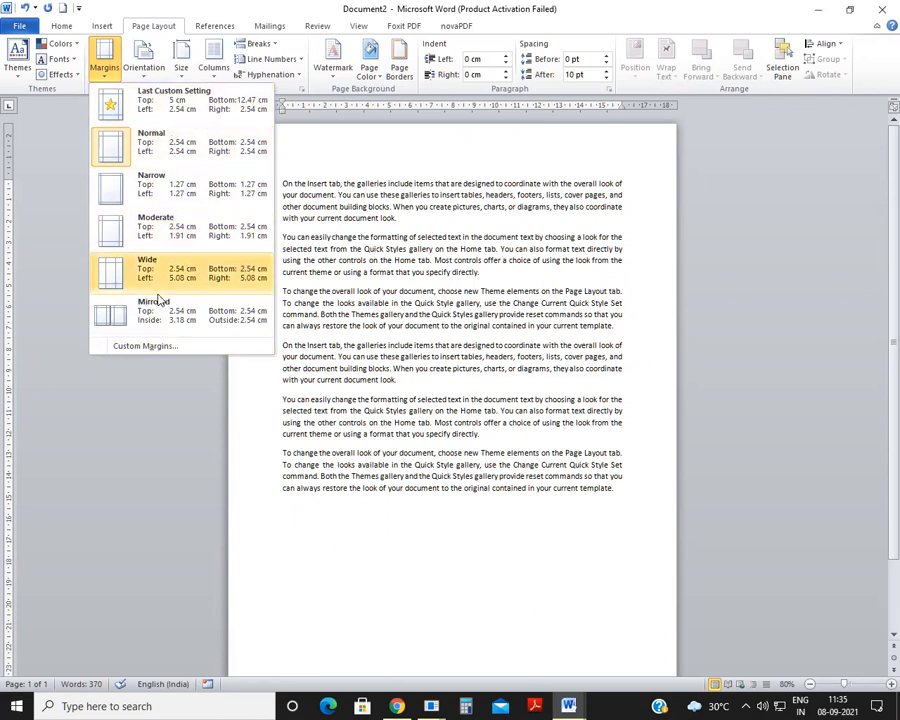
{"action": "left_click", "coordinate": [100, 232]}
{"action": "left_click", "coordinate": [113, 76]}
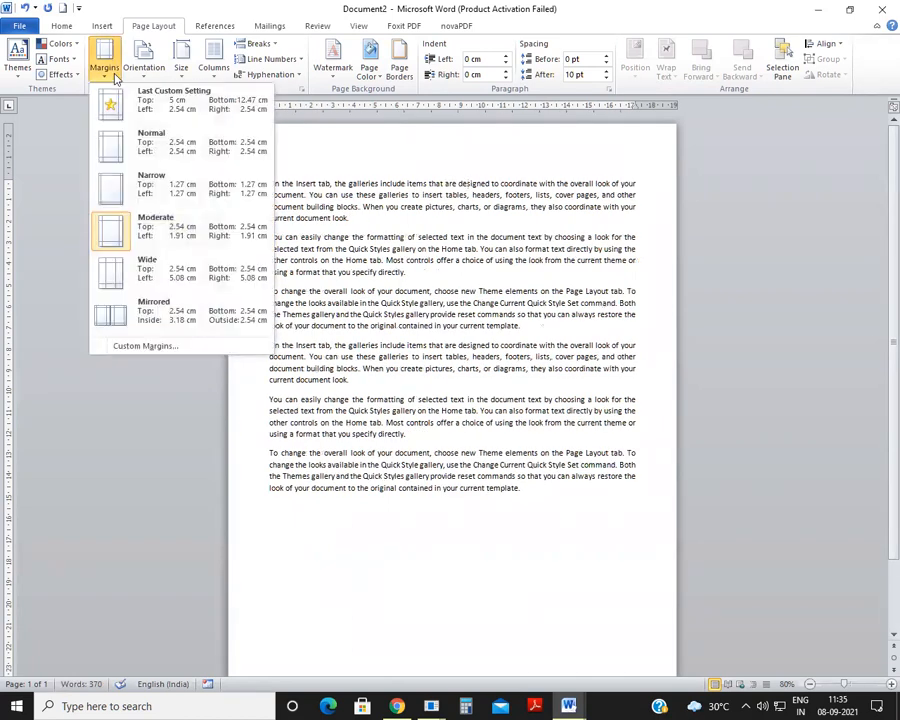
{"action": "left_click", "coordinate": [100, 188]}
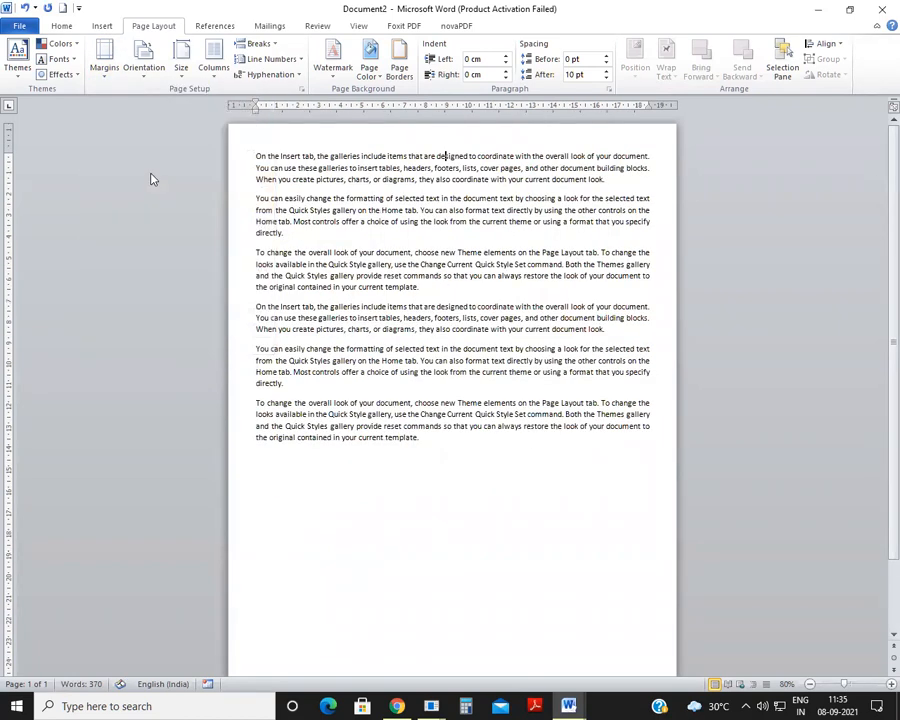
Step: In the custom margin settings, enter 1 in for the top and left margins
{"action": "left_click", "coordinate": [115, 72]}
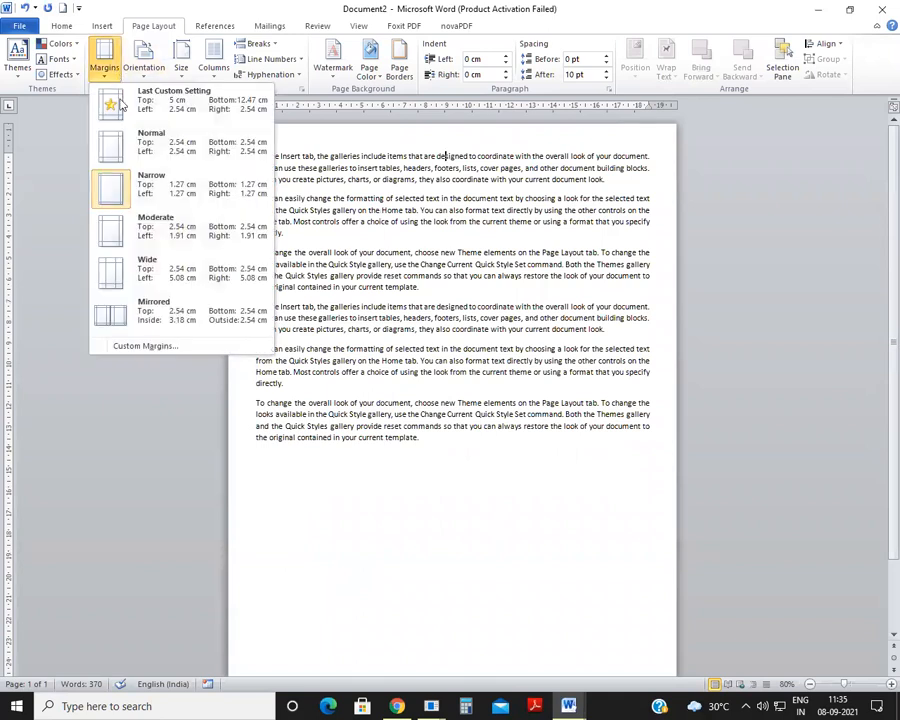
{"action": "left_click", "coordinate": [150, 346]}
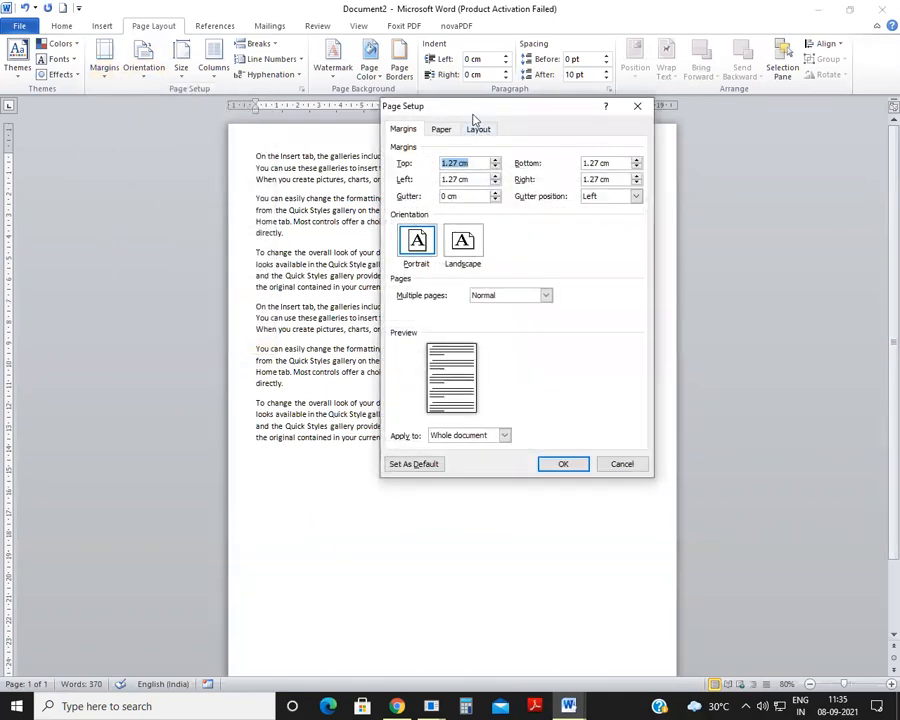
{"action": "left_click_drag", "start_coordinate": [490, 107], "coordinate": [650, 102]}
{"action": "left_click", "coordinate": [656, 155]}
{"action": "left_click", "coordinate": [656, 155]}
{"action": "left_click", "coordinate": [656, 155]}
{"action": "left_click", "coordinate": [656, 155]}
{"action": "left_click", "coordinate": [656, 155]}
{"action": "left_click", "coordinate": [656, 155]}
{"action": "left_click", "coordinate": [656, 155]}
{"action": "left_click", "coordinate": [656, 155]}
{"action": "left_click_drag", "start_coordinate": [620, 158], "coordinate": [543, 100]}
{"action": "type", "text": "1"}
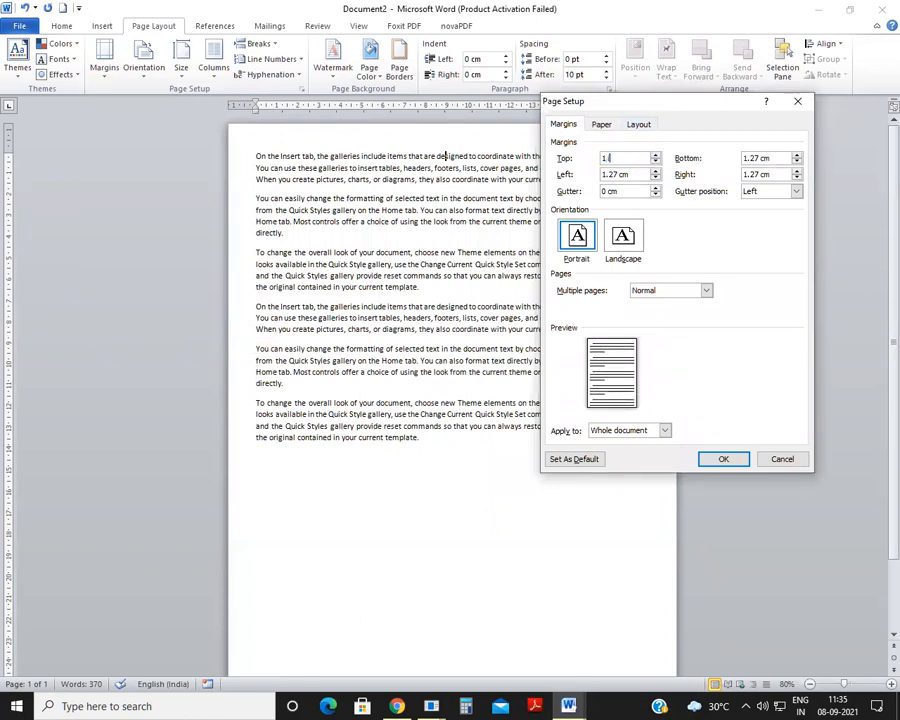
{"action": "left_click", "coordinate": [641, 176]}
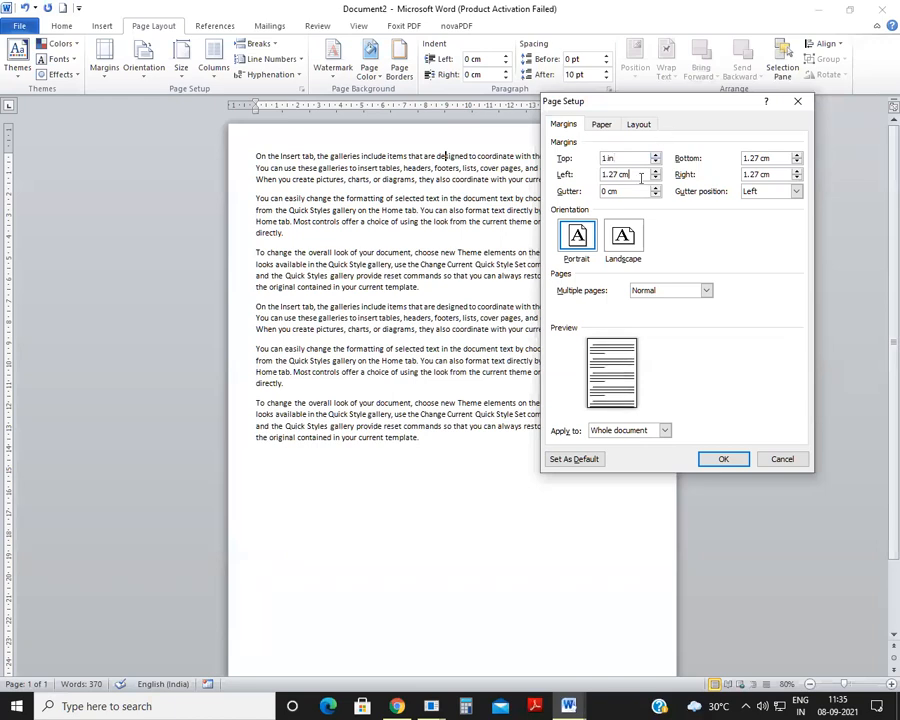
{"action": "left_click_drag", "start_coordinate": [777, 157], "coordinate": [739, 151]}
{"action": "left_click_drag", "start_coordinate": [632, 175], "coordinate": [562, 178]}
{"action": "type", "text": "1 in"}
Step: Set the bottom and right margins to 1 in, apply the custom margins to the whole document and check the page
{"action": "left_click_drag", "start_coordinate": [776, 158], "coordinate": [691, 145]}
{"action": "type", "text": "1"}
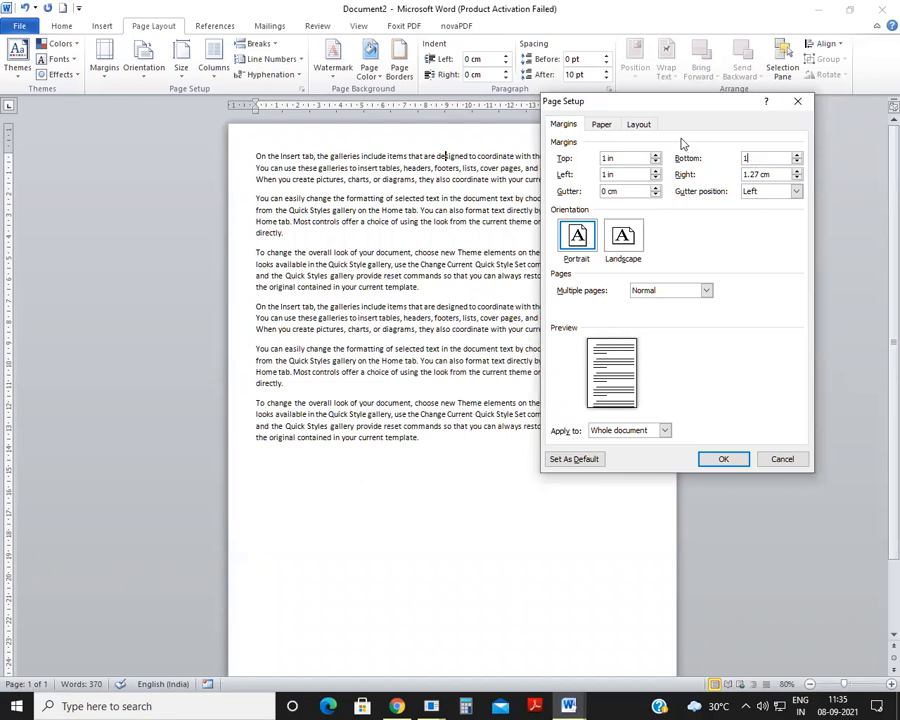
{"action": "type", "text": " i"}
{"action": "left_click", "coordinate": [775, 173]}
{"action": "key", "text": "BackSpace"}
{"action": "key", "text": "BackSpace"}
{"action": "key", "text": "BackSpace"}
{"action": "key", "text": "BackSpace"}
{"action": "key", "text": "Return"}
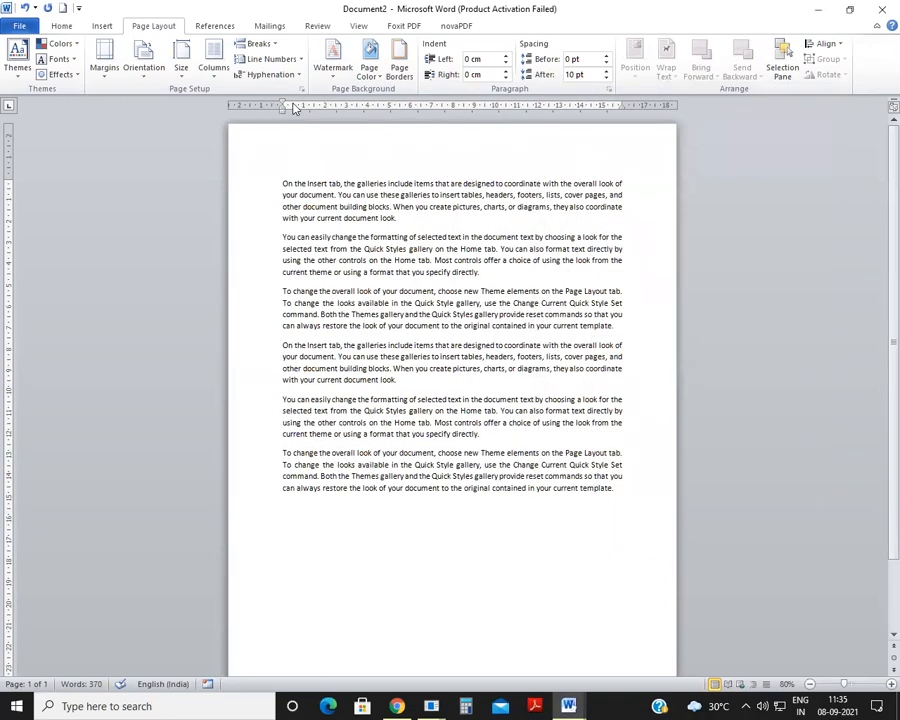
{"action": "scroll", "coordinate": [460, 288], "scroll_direction": "down", "scroll_amount": 3}
{"action": "scroll", "coordinate": [460, 288], "scroll_direction": "up", "scroll_amount": 3}
Step: Increase the custom top margin to 3.9 cm for the whole document
{"action": "left_click", "coordinate": [105, 65]}
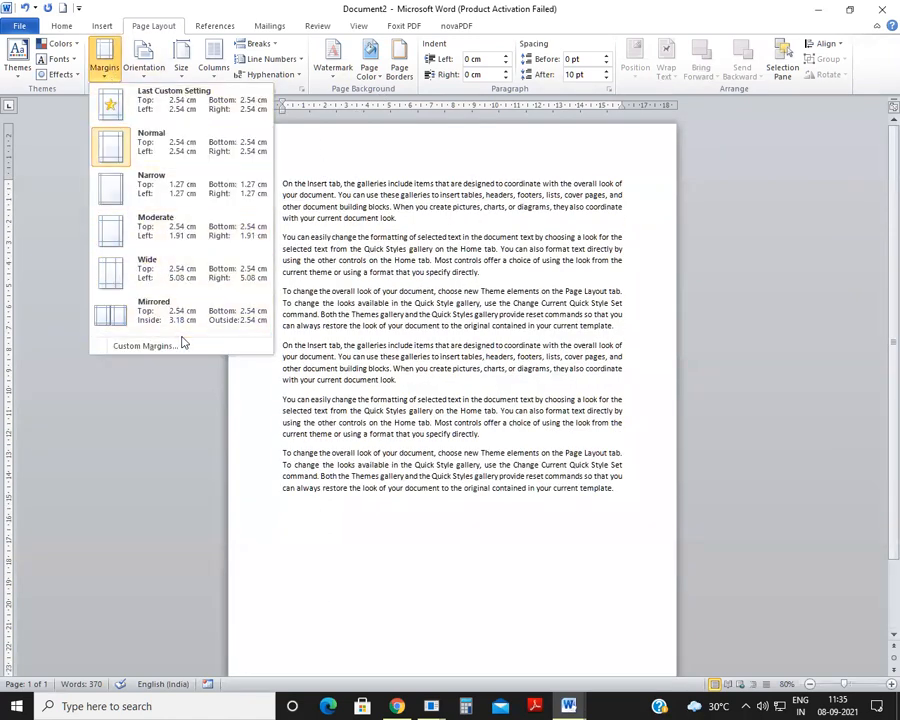
{"action": "left_click", "coordinate": [171, 343]}
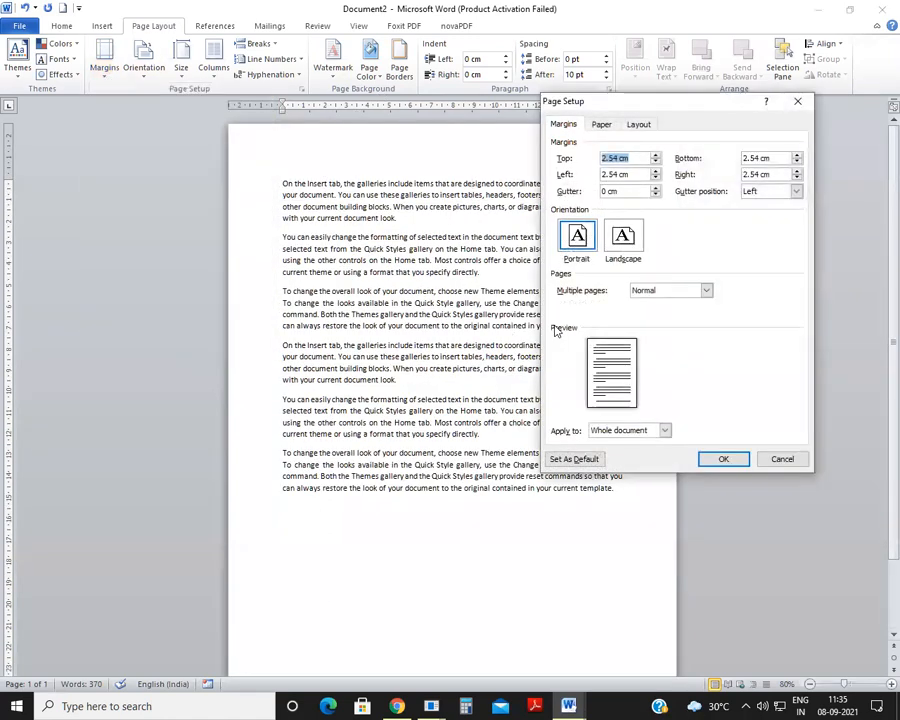
{"action": "left_click", "coordinate": [656, 156]}
{"action": "left_click", "coordinate": [656, 156]}
{"action": "left_click", "coordinate": [656, 156]}
{"action": "left_click", "coordinate": [656, 156]}
{"action": "left_click", "coordinate": [656, 156]}
{"action": "left_click", "coordinate": [656, 156]}
{"action": "left_click", "coordinate": [656, 156]}
{"action": "left_click", "coordinate": [656, 156]}
{"action": "left_click", "coordinate": [656, 156]}
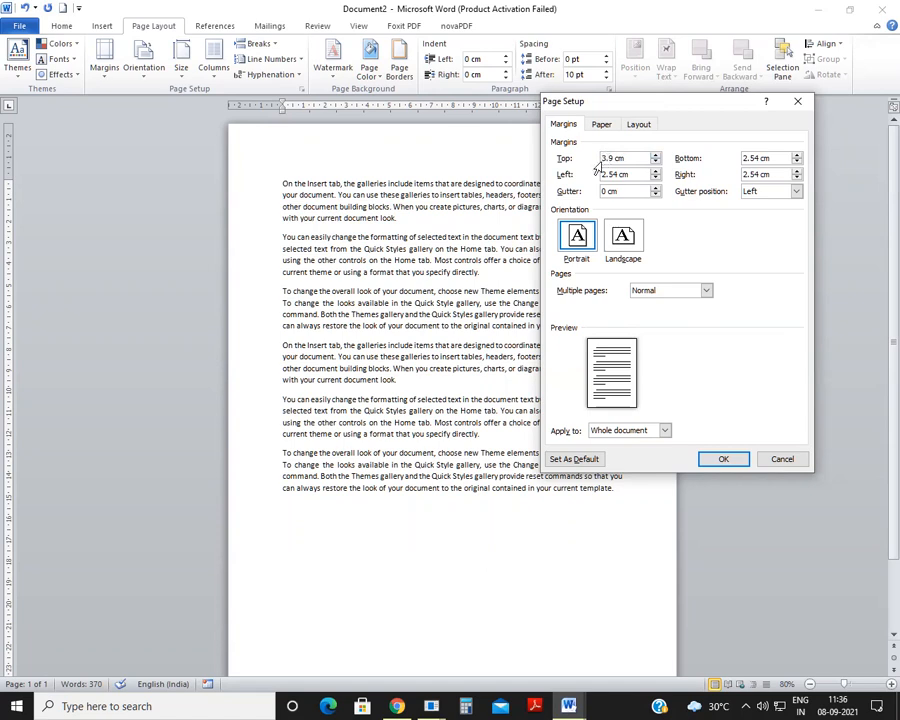
{"action": "left_click", "coordinate": [720, 460]}
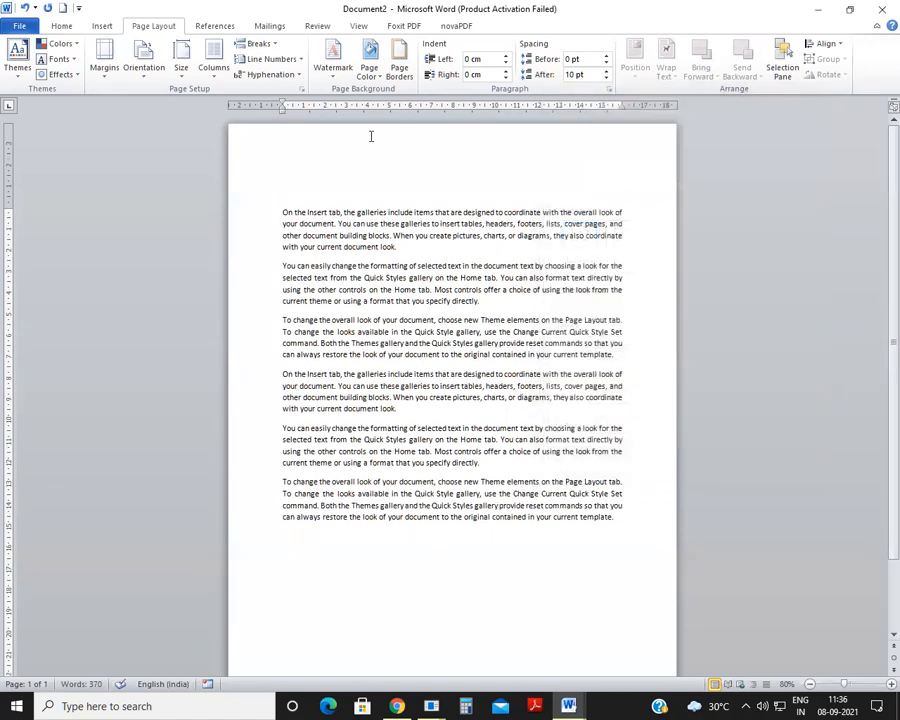
{"action": "left_click", "coordinate": [465, 212]}
{"action": "left_click_drag", "start_coordinate": [282, 212], "coordinate": [425, 462]}
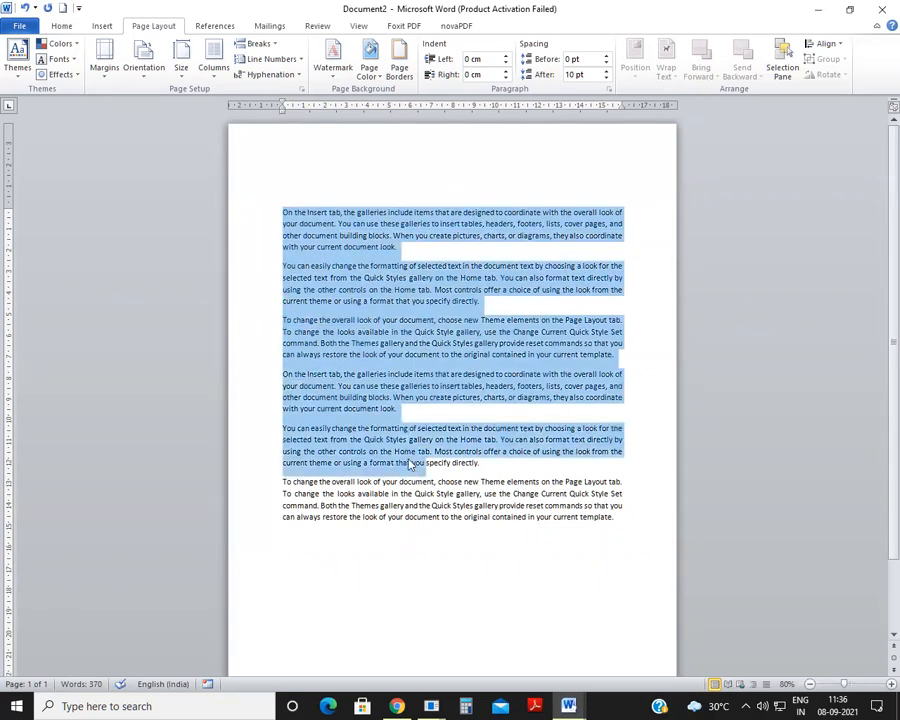
{"action": "left_click", "coordinate": [287, 194]}
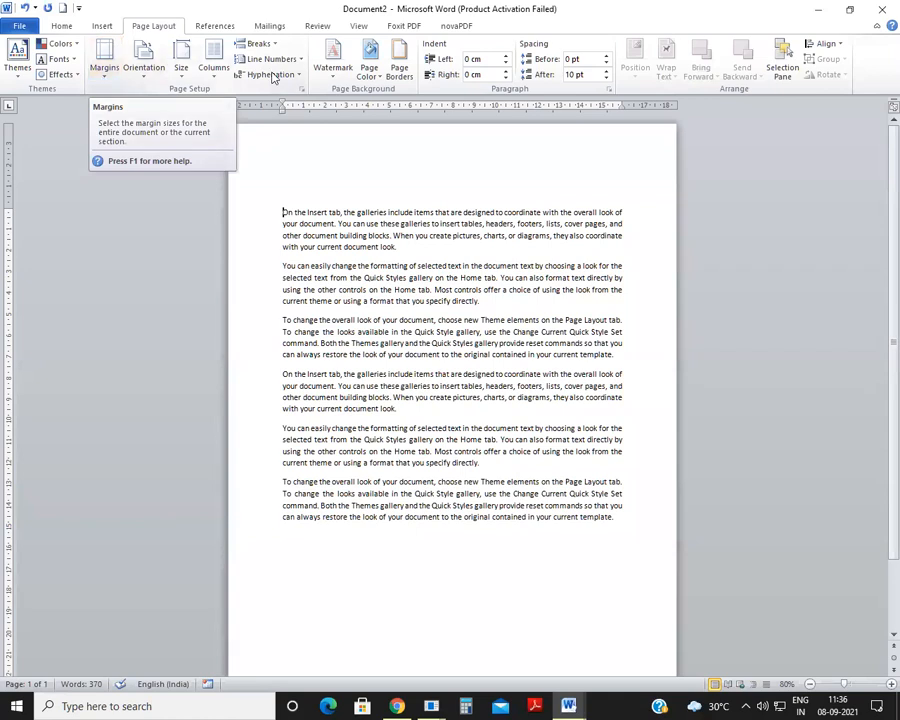
Step: Set the custom top margin to 5 cm for the whole document and highlight the text area within the margins
{"action": "left_click", "coordinate": [104, 62]}
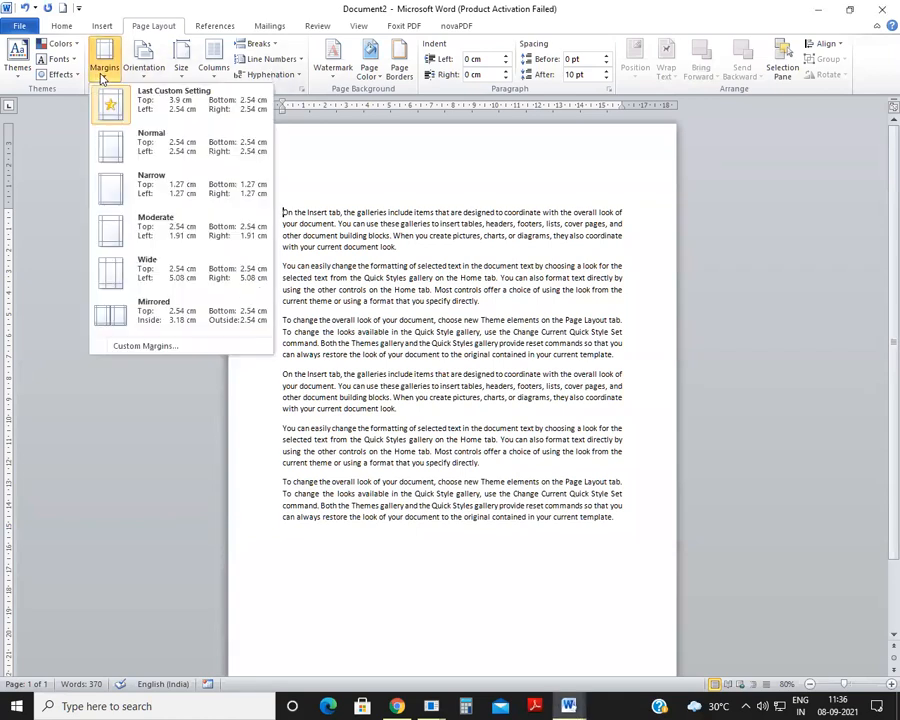
{"action": "left_click", "coordinate": [166, 357]}
{"action": "left_click", "coordinate": [166, 347]}
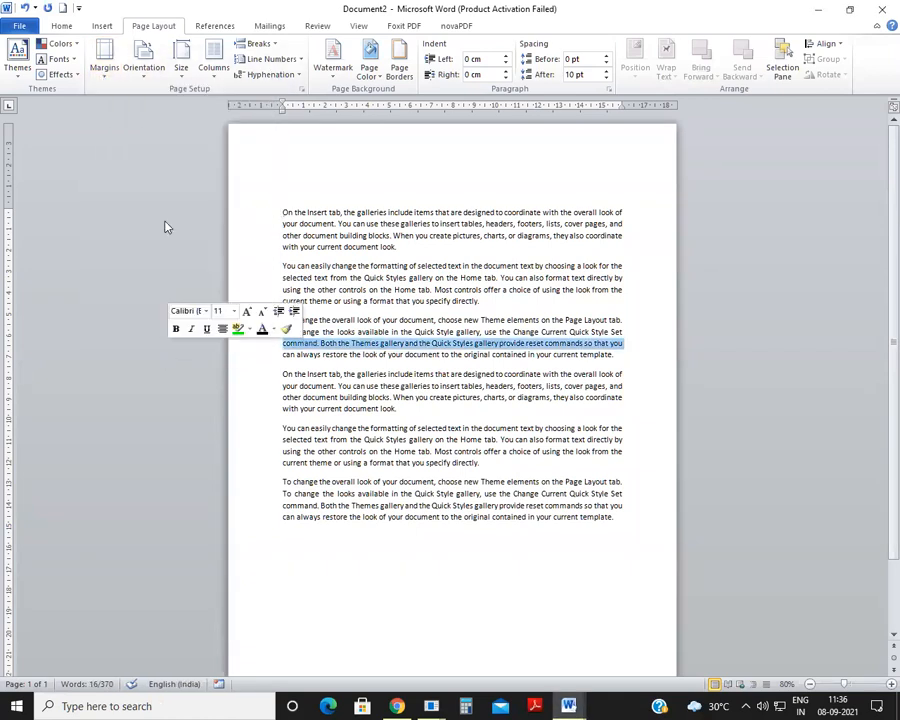
{"action": "left_click", "coordinate": [104, 62]}
{"action": "left_click", "coordinate": [193, 343]}
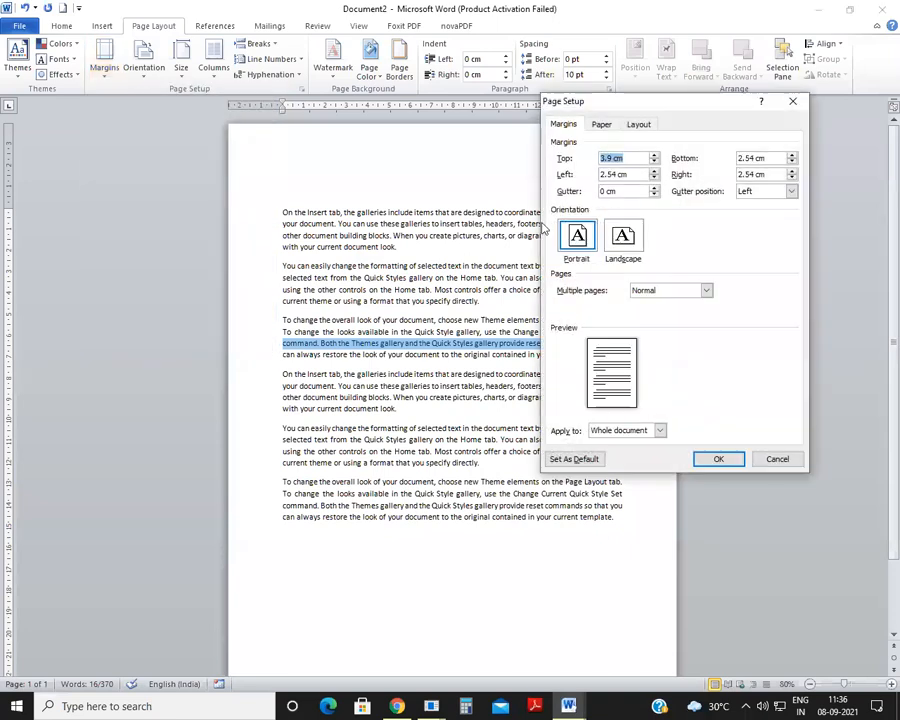
{"action": "left_click", "coordinate": [655, 156]}
{"action": "left_click", "coordinate": [655, 156]}
{"action": "left_click", "coordinate": [655, 156]}
{"action": "left_click", "coordinate": [655, 156]}
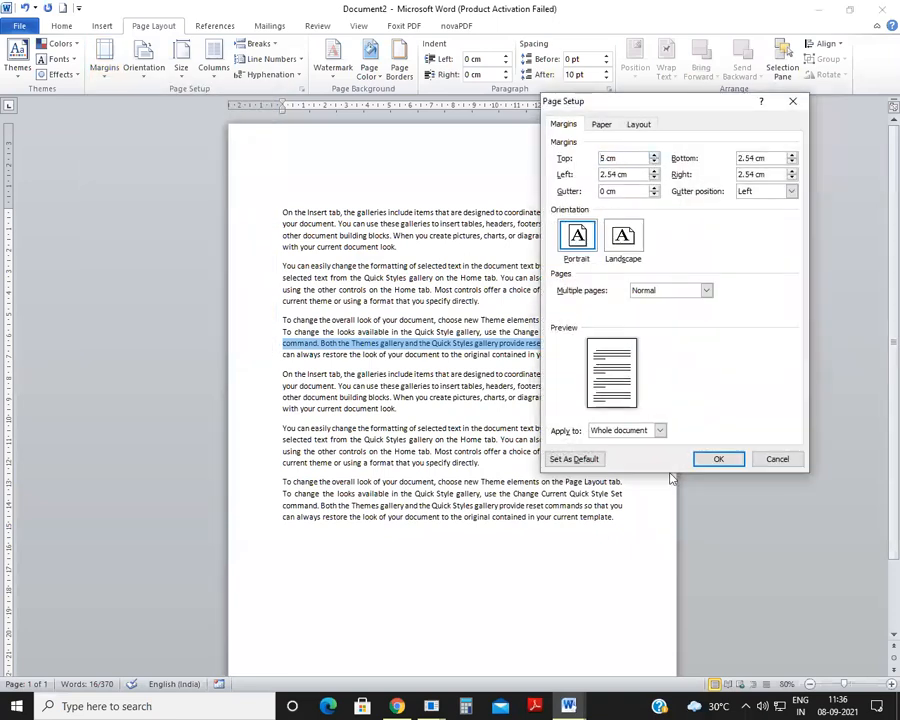
{"action": "left_click", "coordinate": [712, 459]}
{"action": "left_click", "coordinate": [334, 182]}
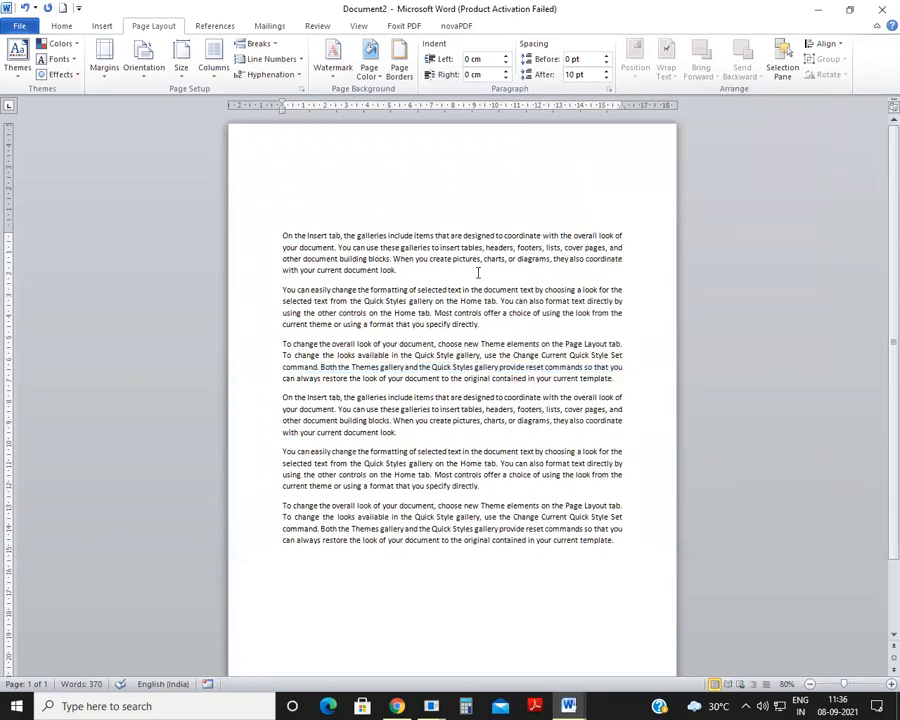
{"action": "left_click_drag", "start_coordinate": [286, 240], "coordinate": [580, 540]}
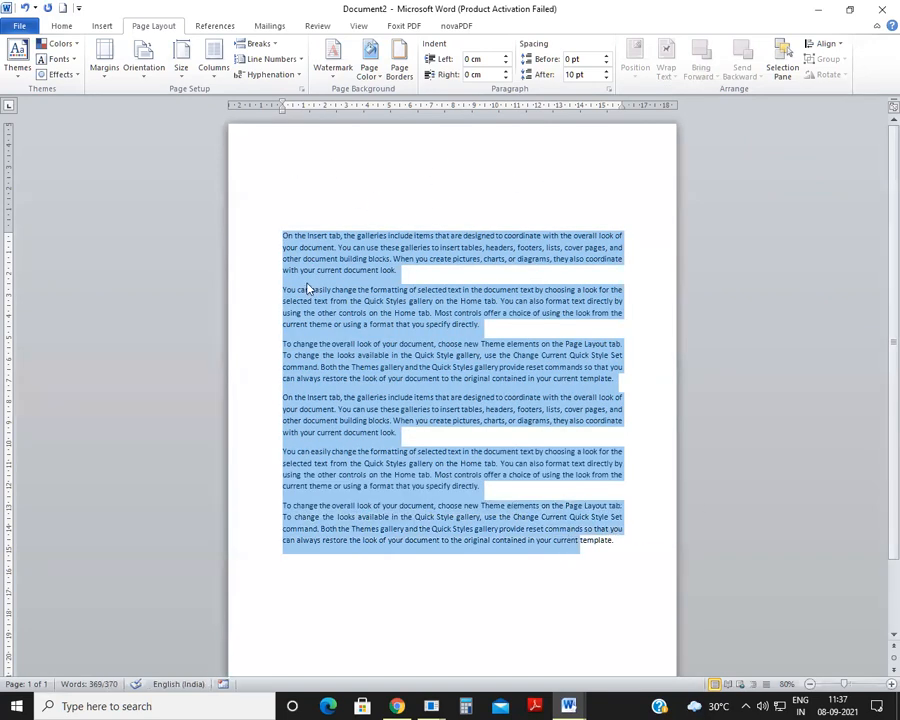
Step: Generate ten more sample paragraphs below the last one with =rand(10) and look over the pages
{"action": "left_click", "coordinate": [566, 581]}
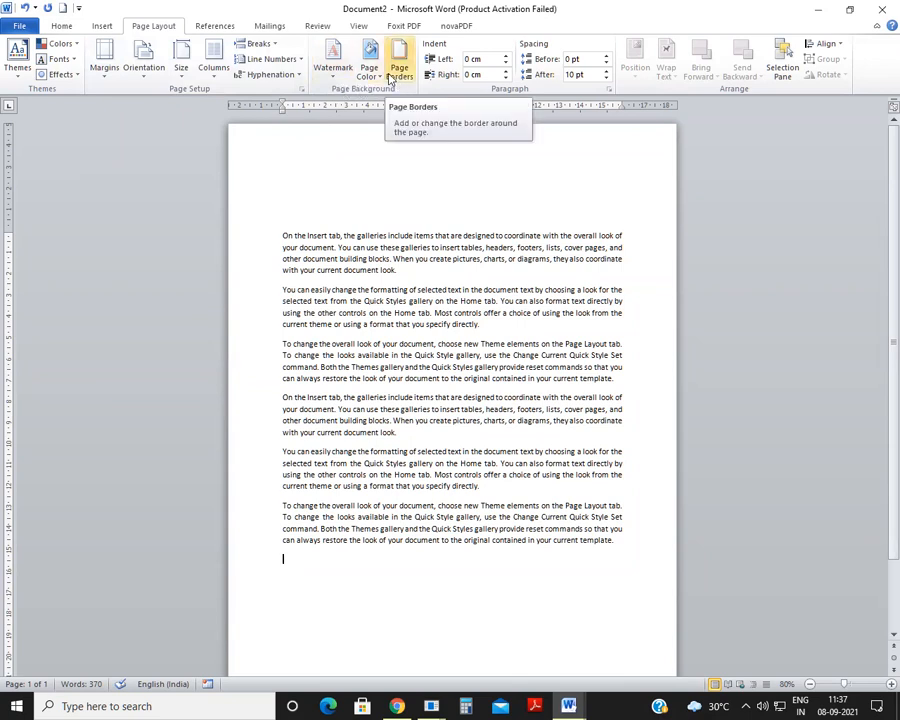
{"action": "scroll", "coordinate": [426, 442], "scroll_direction": "down", "scroll_amount": 3}
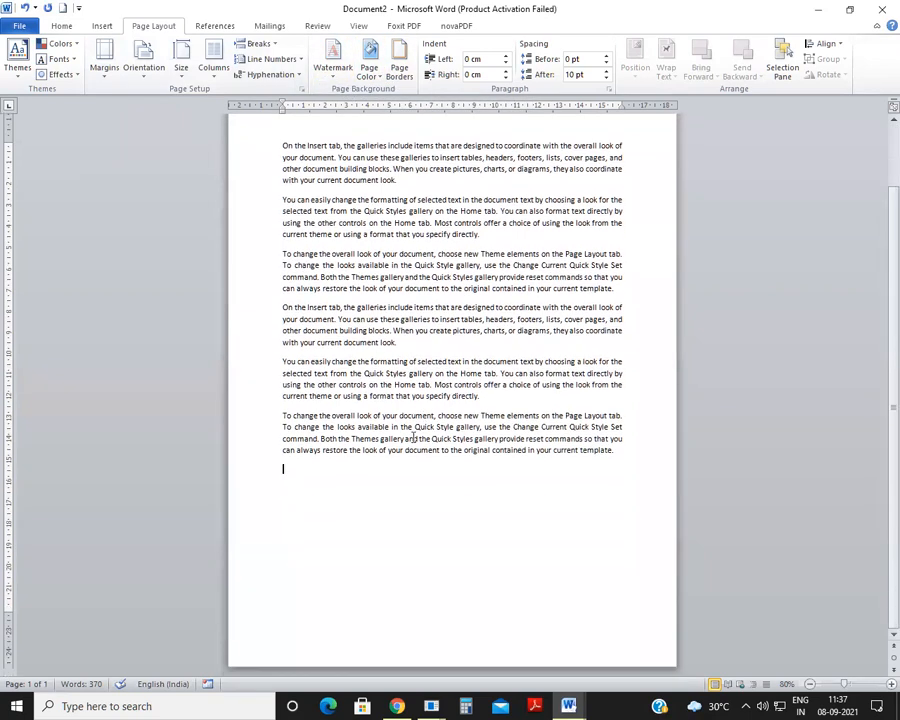
{"action": "left_click", "coordinate": [285, 468]}
{"action": "type", "text": "=rand_10"}
{"action": "key", "text": "BackSpace"}
{"action": "key", "text": "BackSpace"}
{"action": "type", "text": "d(10)"}
{"action": "key", "text": "Return"}
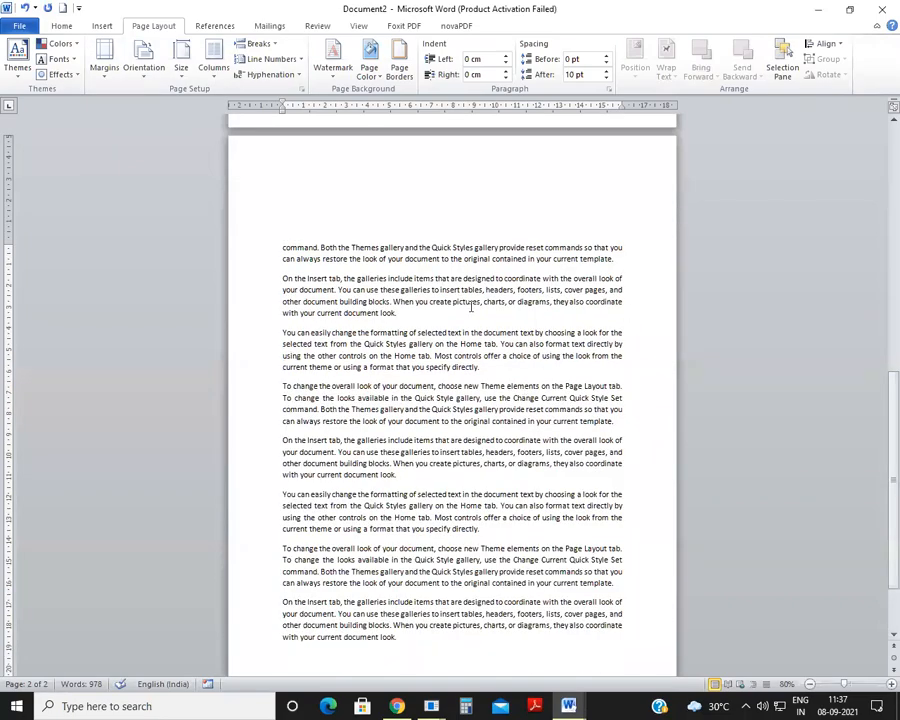
{"action": "scroll", "coordinate": [471, 307], "scroll_direction": "up", "scroll_amount": 10}
{"action": "scroll", "coordinate": [474, 314], "scroll_direction": "down", "scroll_amount": 15}
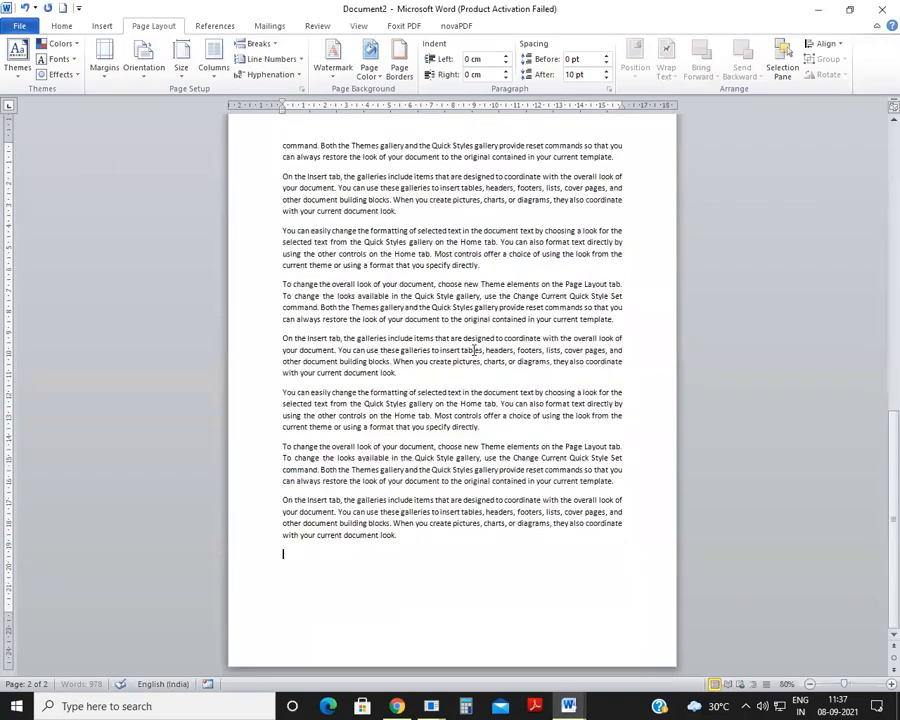
{"action": "scroll", "coordinate": [475, 350], "scroll_direction": "up", "scroll_amount": 15}
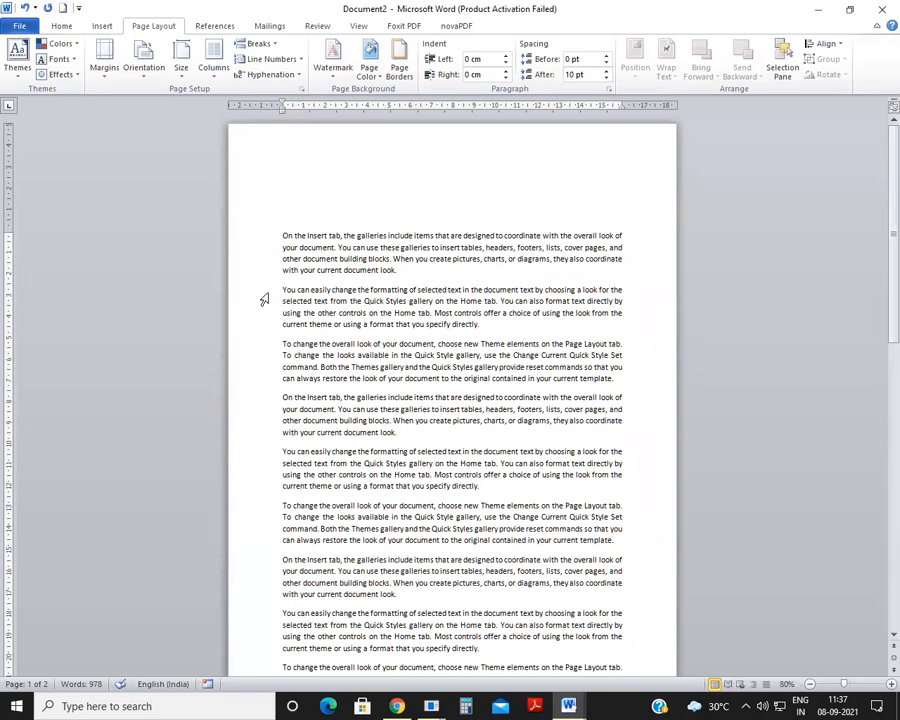
Step: Start a custom watermark for the document and choose the picture watermark type
{"action": "scroll", "coordinate": [283, 202], "scroll_direction": "down", "scroll_amount": 10}
{"action": "scroll", "coordinate": [282, 340], "scroll_direction": "up", "scroll_amount": 7}
{"action": "left_click", "coordinate": [334, 80]}
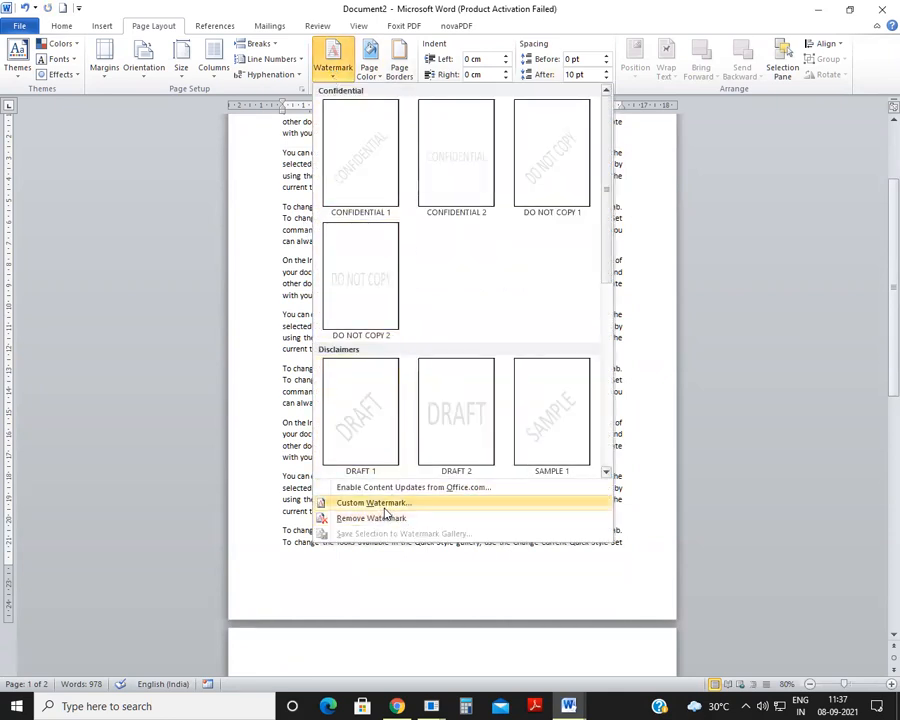
{"action": "left_click", "coordinate": [384, 505]}
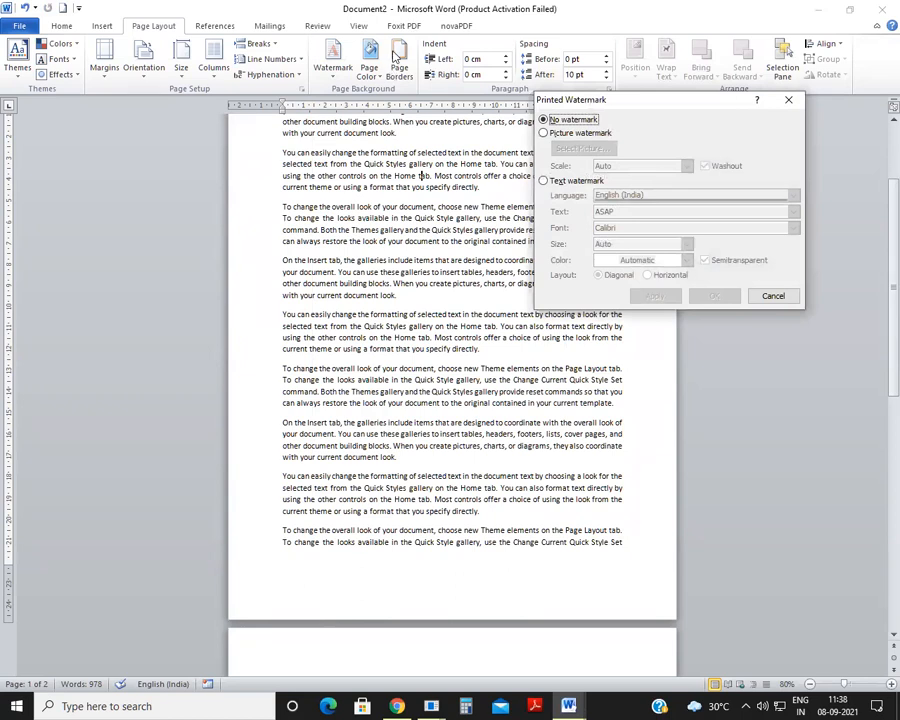
{"action": "left_click", "coordinate": [543, 133]}
{"action": "left_click", "coordinate": [545, 181]}
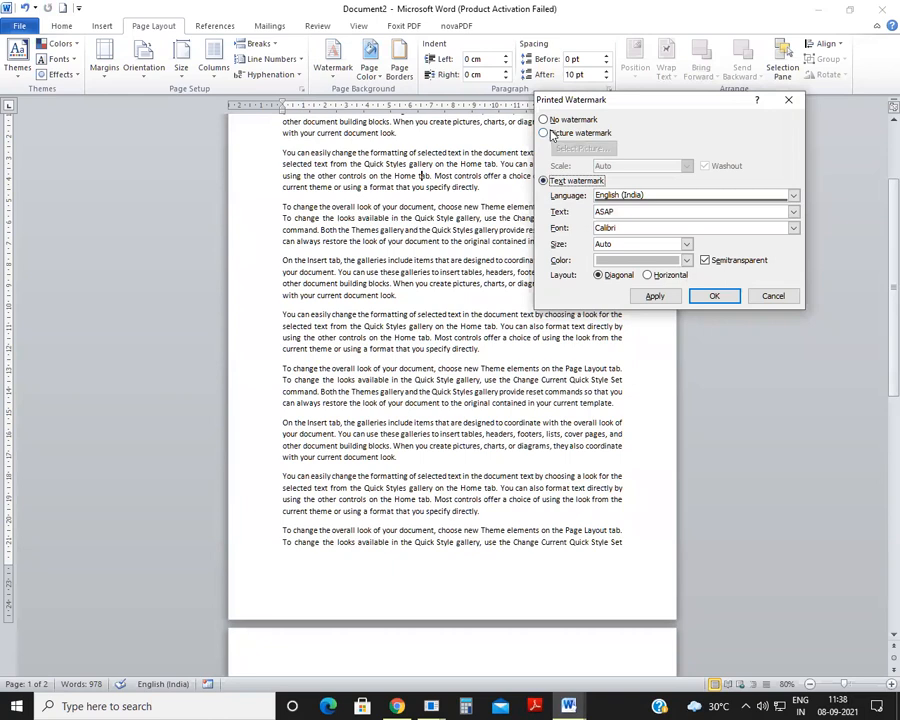
{"action": "left_click", "coordinate": [547, 134]}
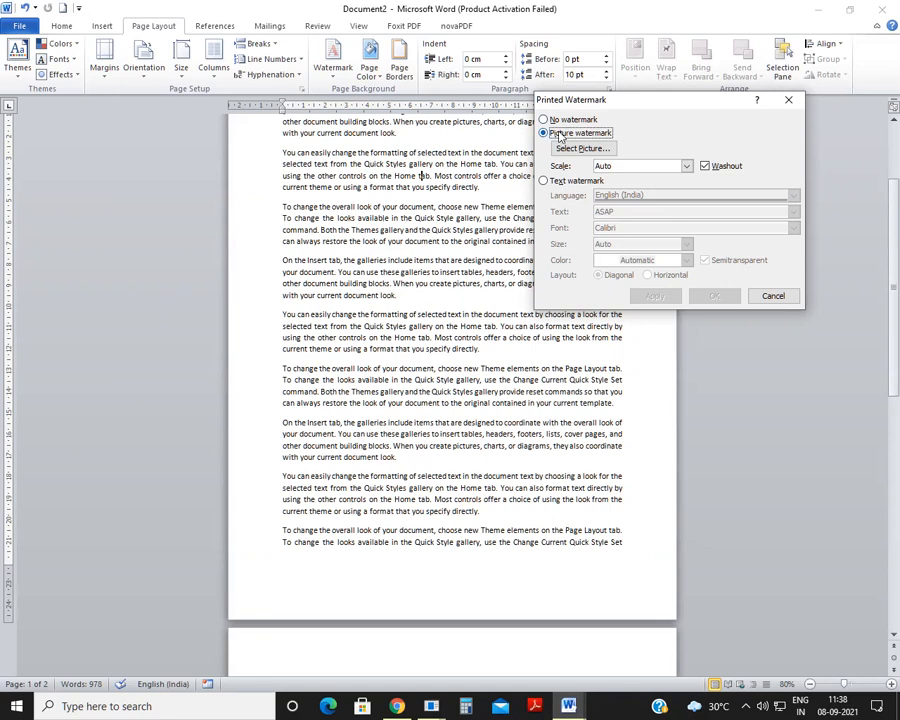
Step: Select the BOSCO logo picture from the covid class folder on the Desktop and apply it as a washed-out watermark
{"action": "left_click", "coordinate": [578, 149]}
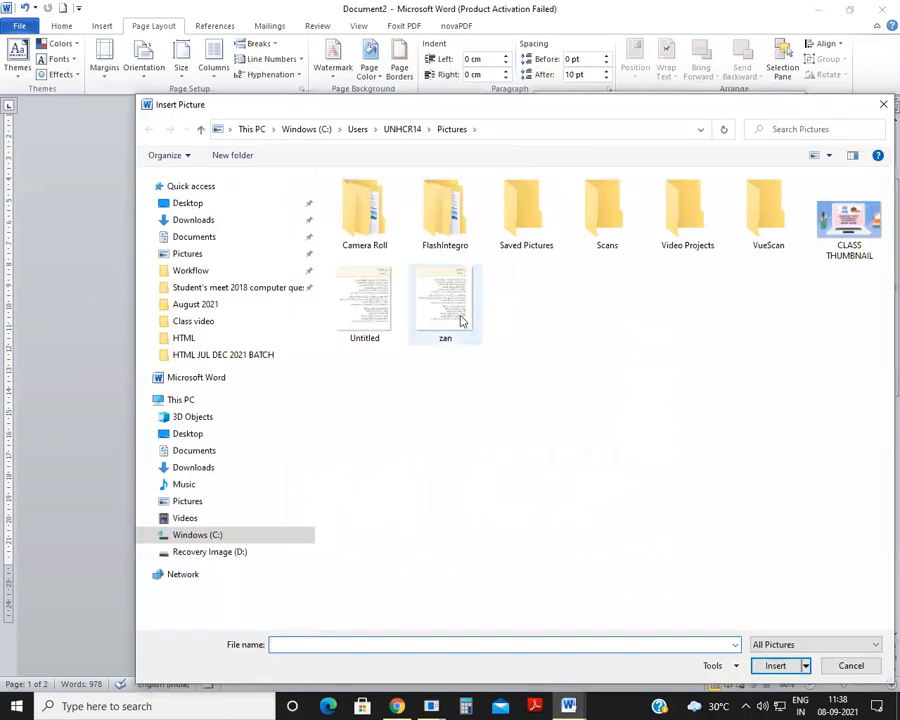
{"action": "left_click", "coordinate": [187, 203]}
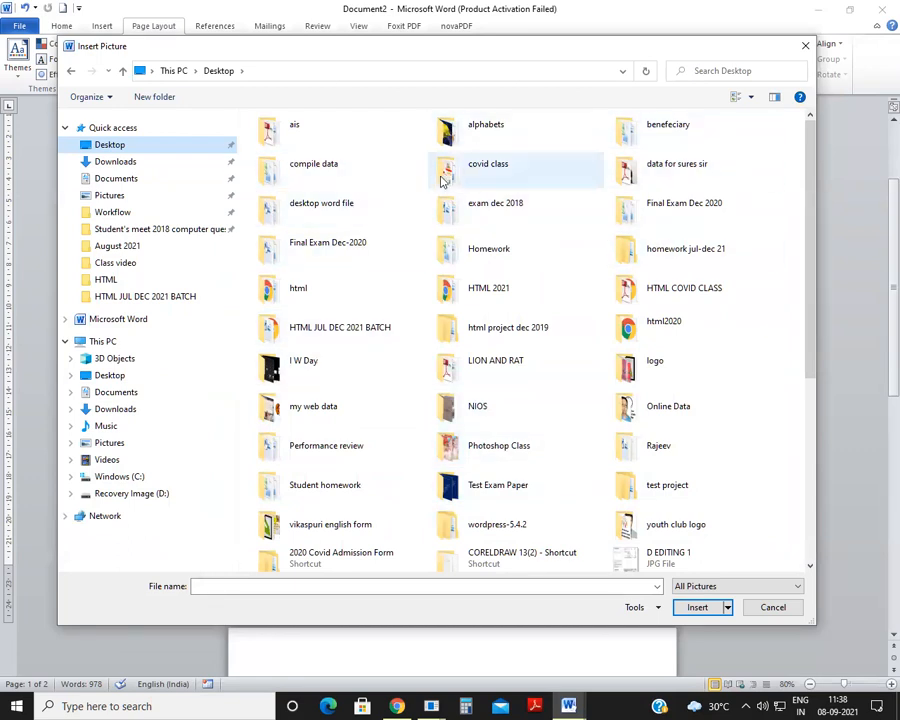
{"action": "double_click", "coordinate": [444, 166]}
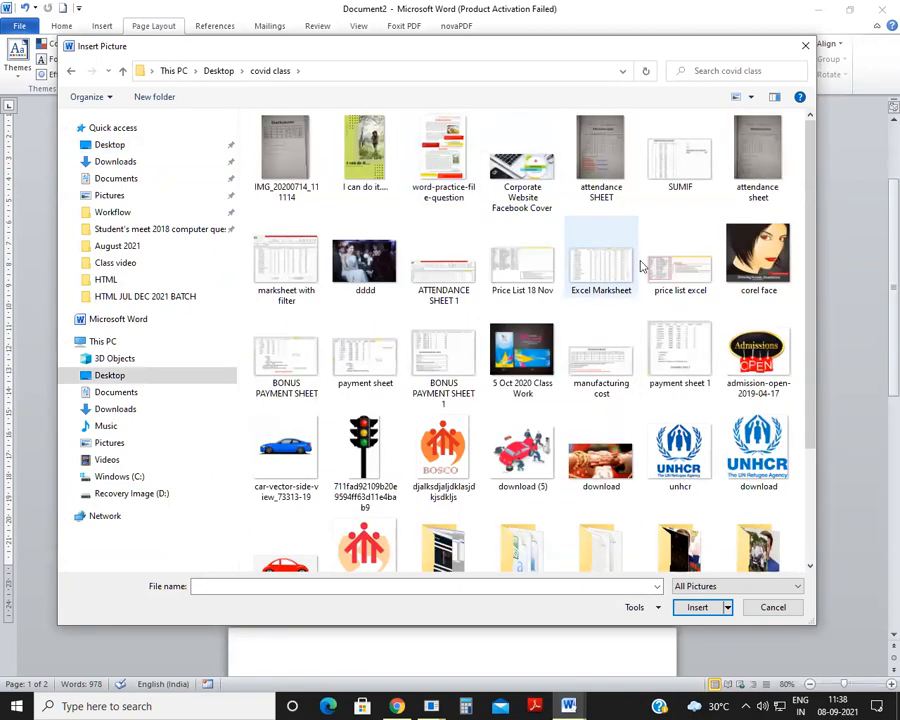
{"action": "left_click", "coordinate": [435, 467]}
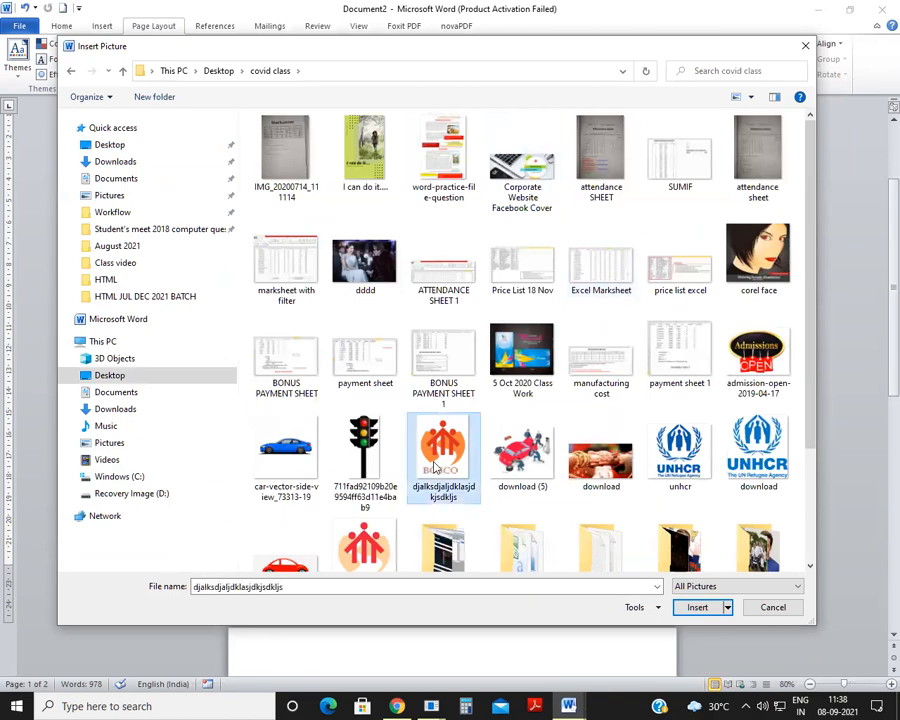
{"action": "scroll", "coordinate": [435, 467], "scroll_direction": "down", "scroll_amount": 3}
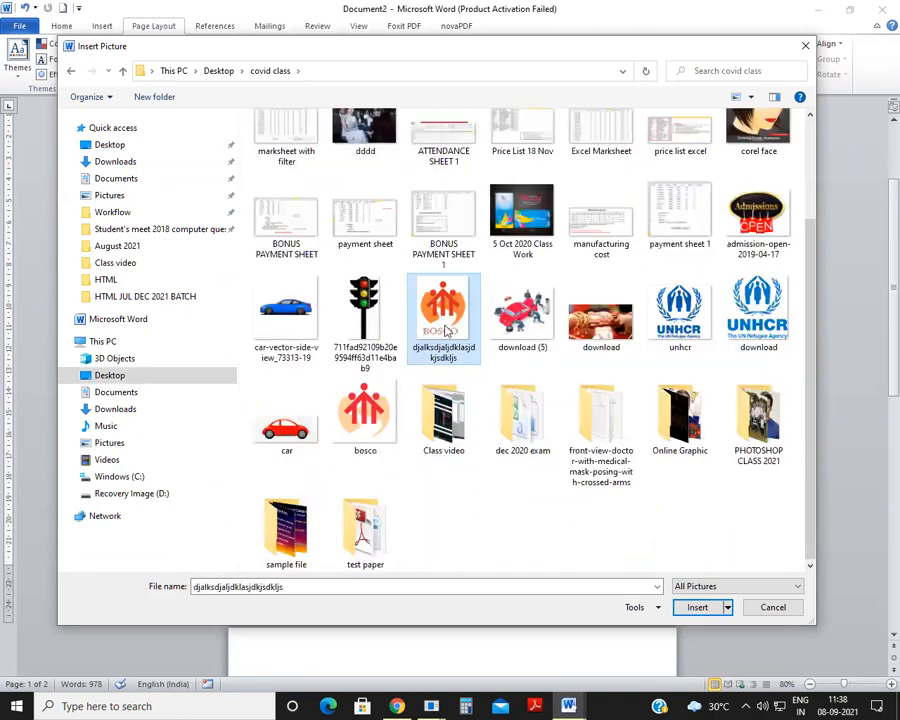
{"action": "left_click", "coordinate": [697, 607]}
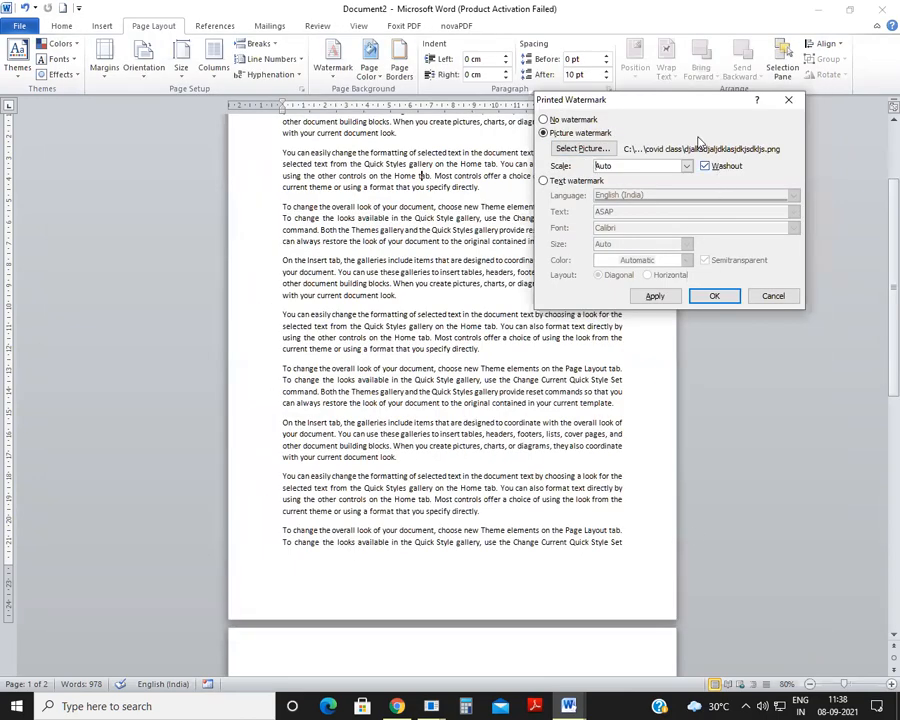
{"action": "left_click", "coordinate": [654, 295]}
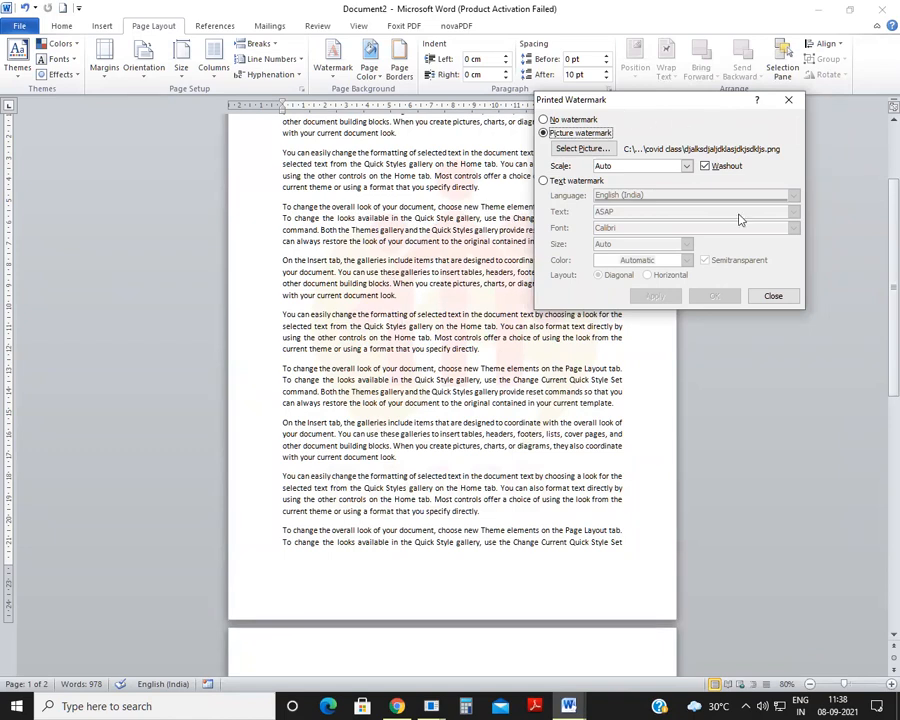
Step: Apply the picture watermark without washout to compare, and reapply it with washout enabled
{"action": "left_click", "coordinate": [705, 166]}
{"action": "left_click", "coordinate": [654, 296]}
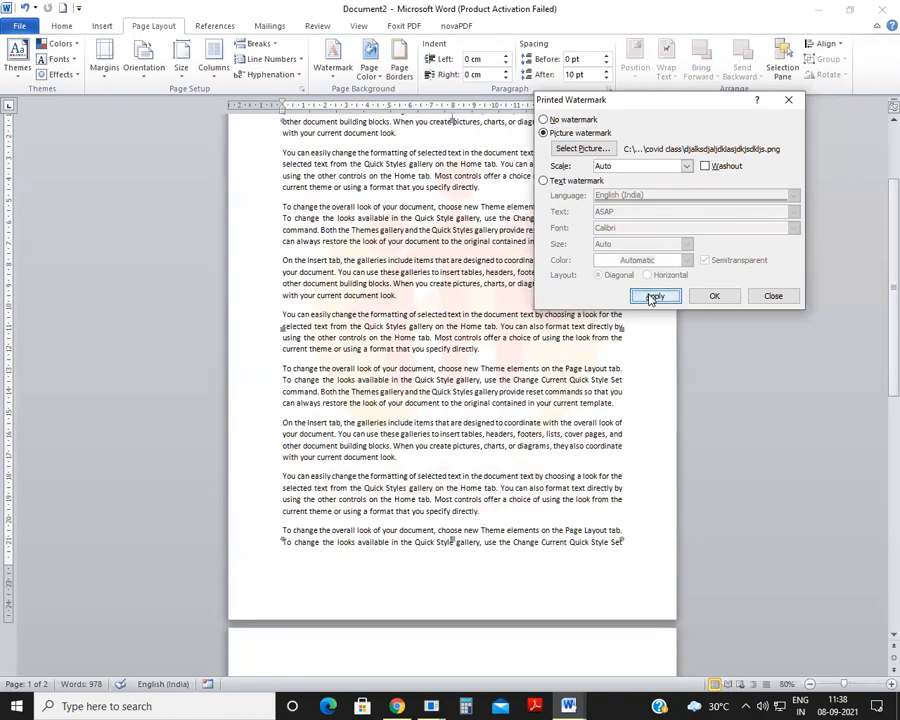
{"action": "left_click", "coordinate": [706, 166]}
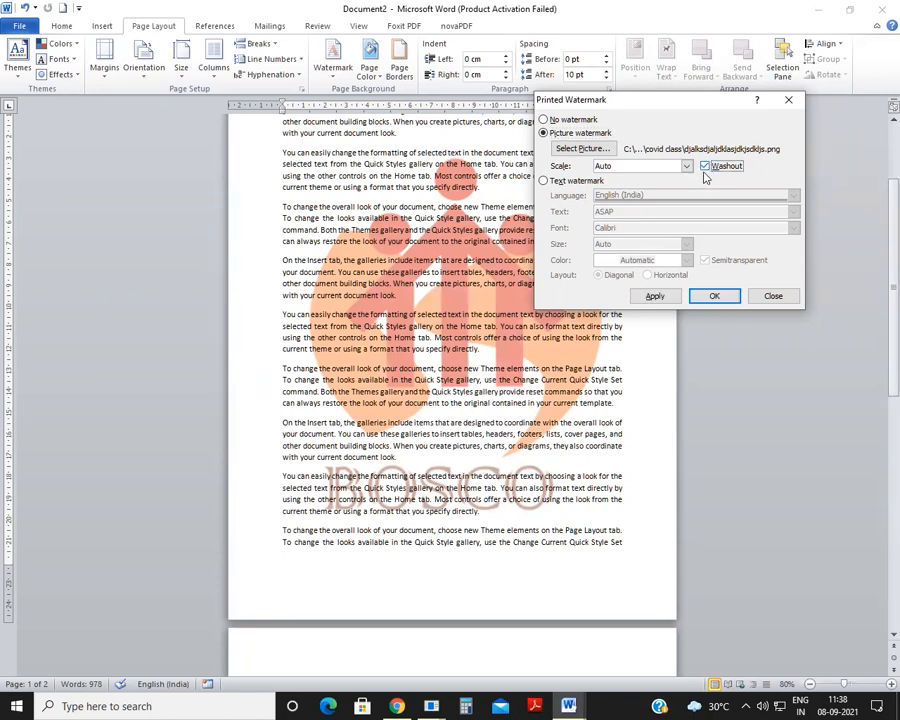
{"action": "left_click", "coordinate": [654, 296]}
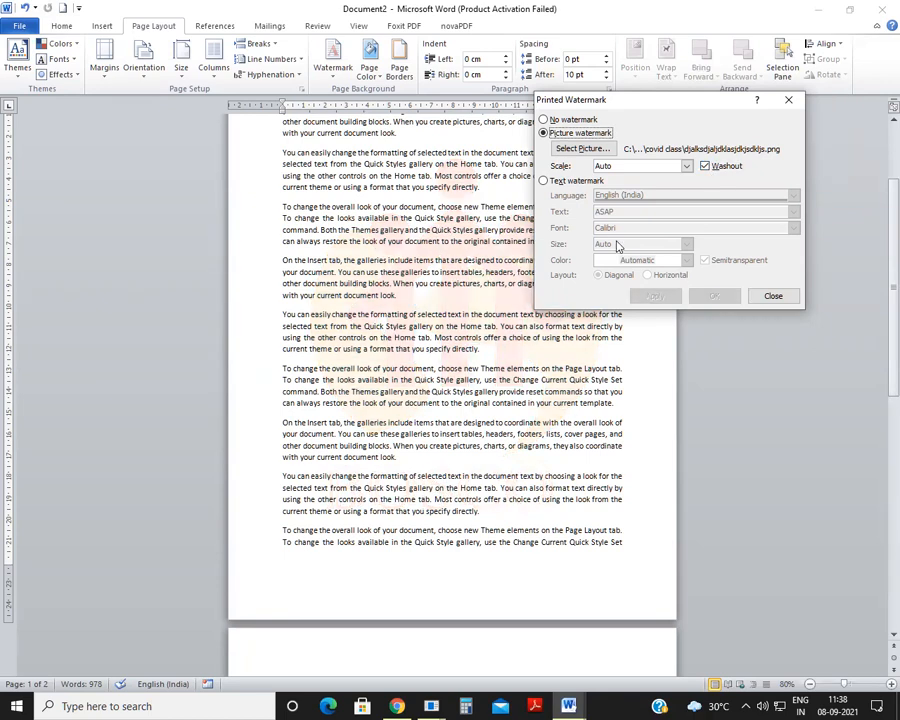
Step: Try the picture watermark at 150% scale, apply it at 100%, and finish the watermark settings
{"action": "left_click", "coordinate": [687, 167]}
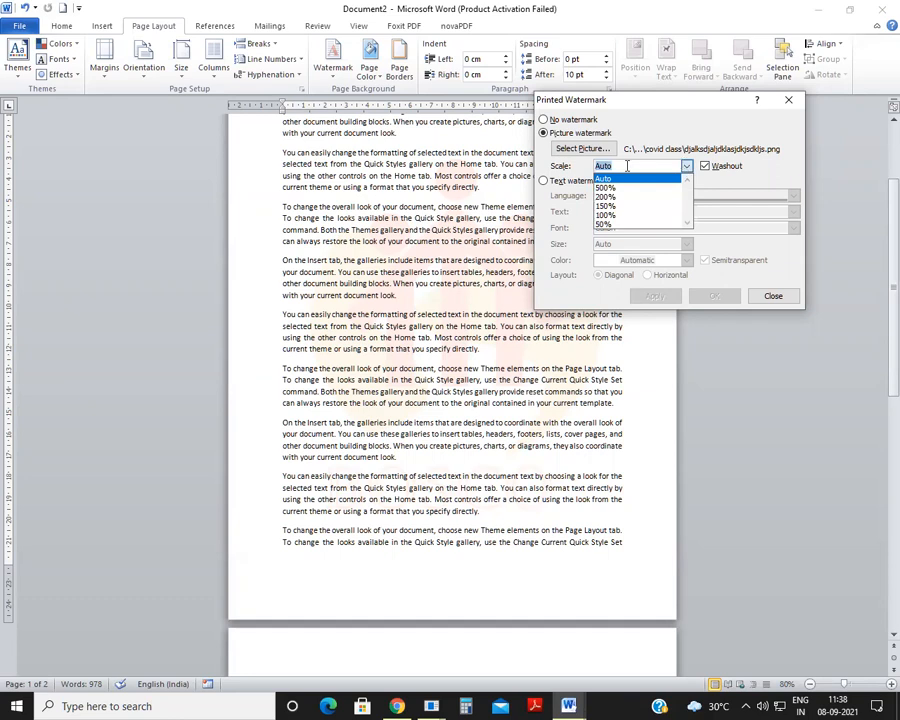
{"action": "left_click", "coordinate": [624, 207]}
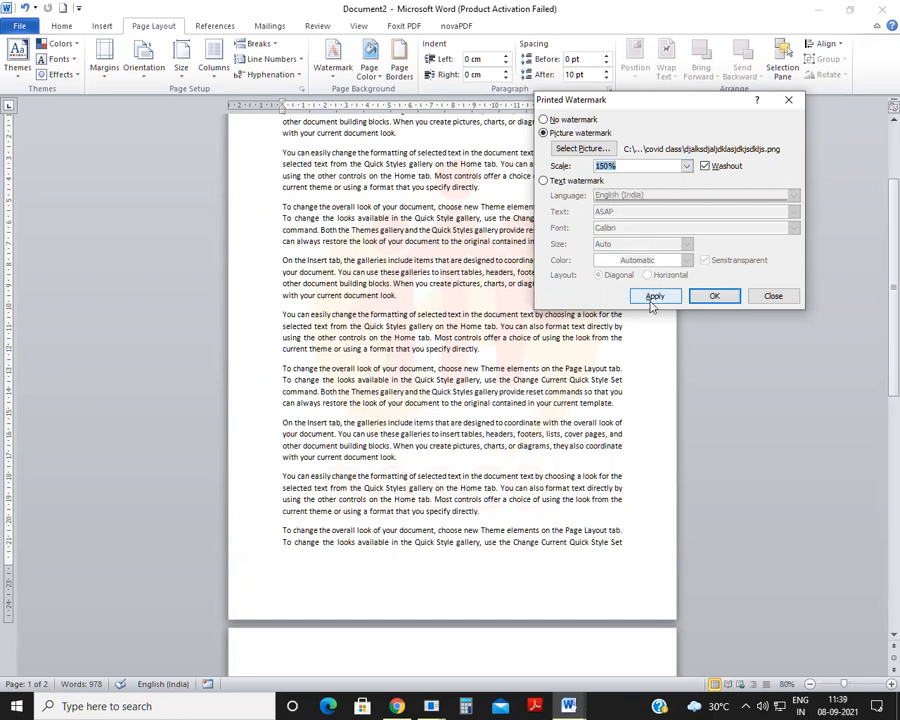
{"action": "left_click", "coordinate": [655, 296]}
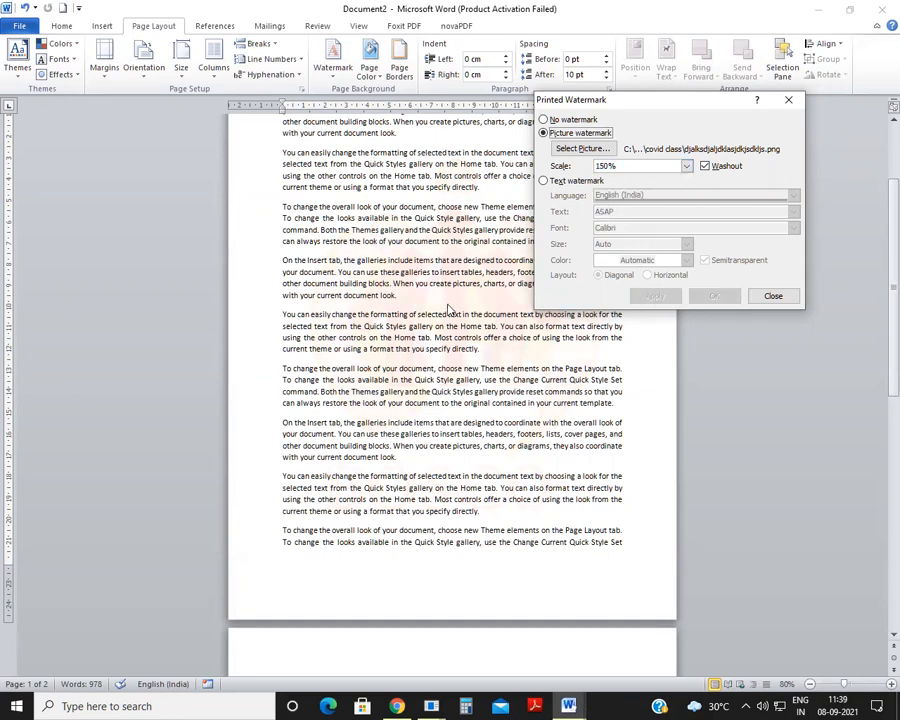
{"action": "left_click", "coordinate": [686, 166]}
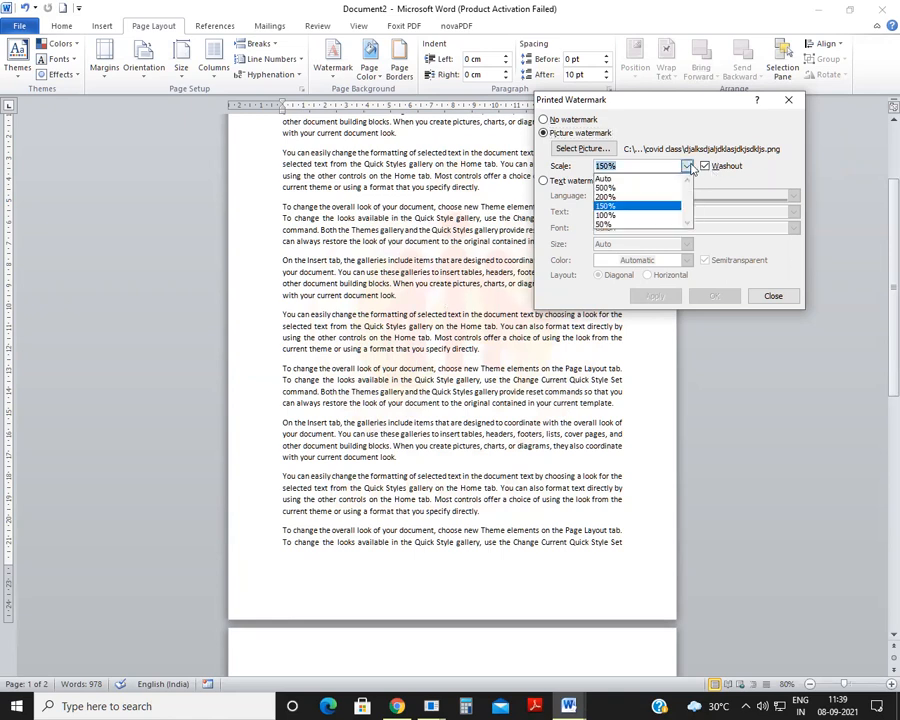
{"action": "left_click", "coordinate": [643, 215]}
{"action": "left_click", "coordinate": [652, 296]}
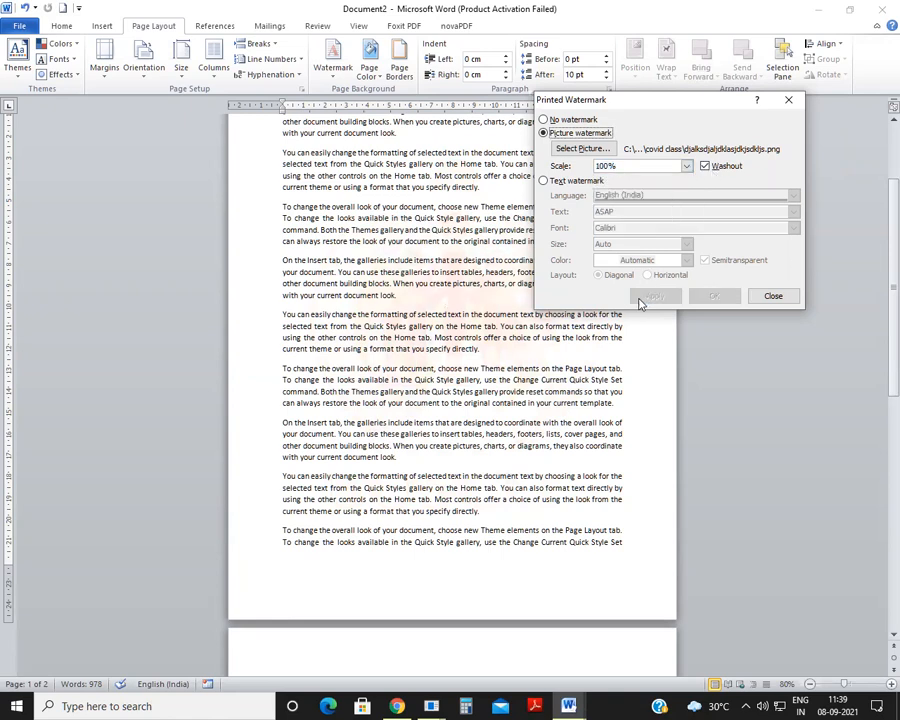
{"action": "left_click", "coordinate": [771, 296]}
{"action": "scroll", "coordinate": [257, 325], "scroll_direction": "up", "scroll_amount": 3}
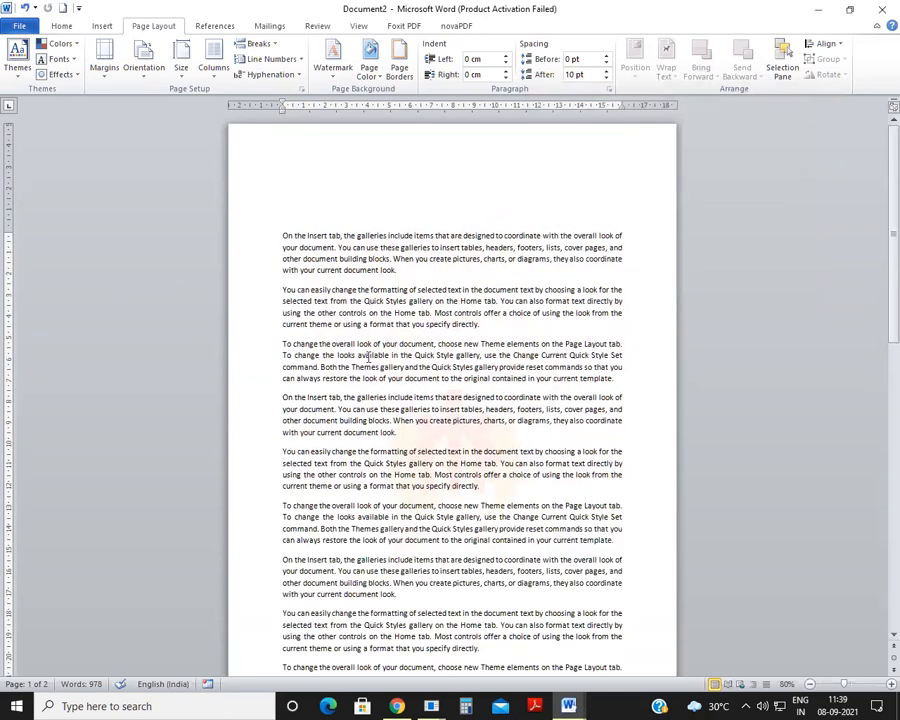
Step: Replace the picture watermark with a custom text watermark reading BOSCO DELHI
{"action": "left_click", "coordinate": [333, 62]}
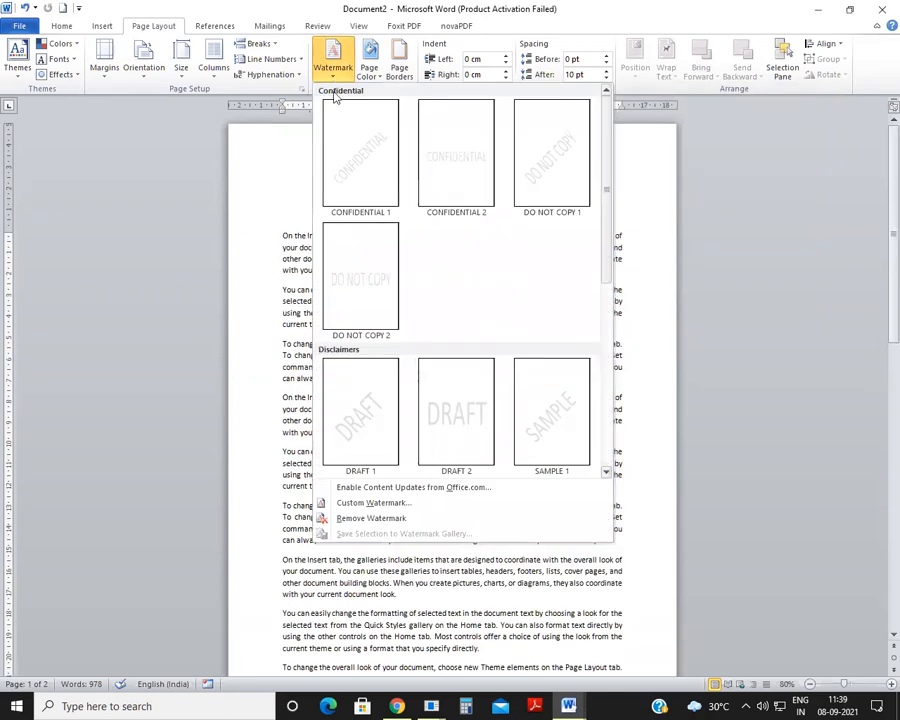
{"action": "left_click", "coordinate": [400, 503]}
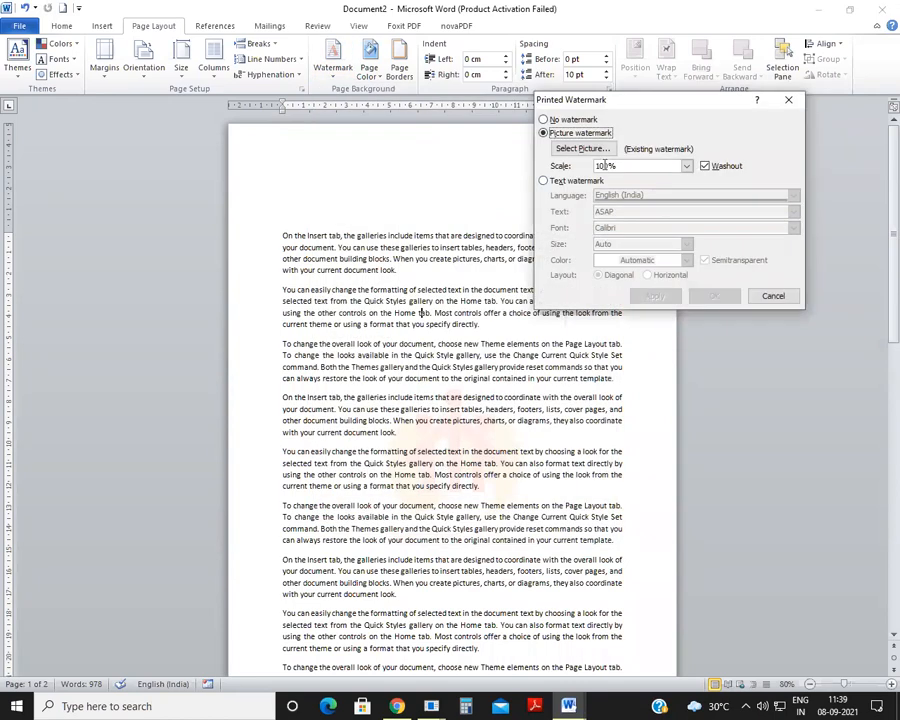
{"action": "left_click", "coordinate": [556, 183]}
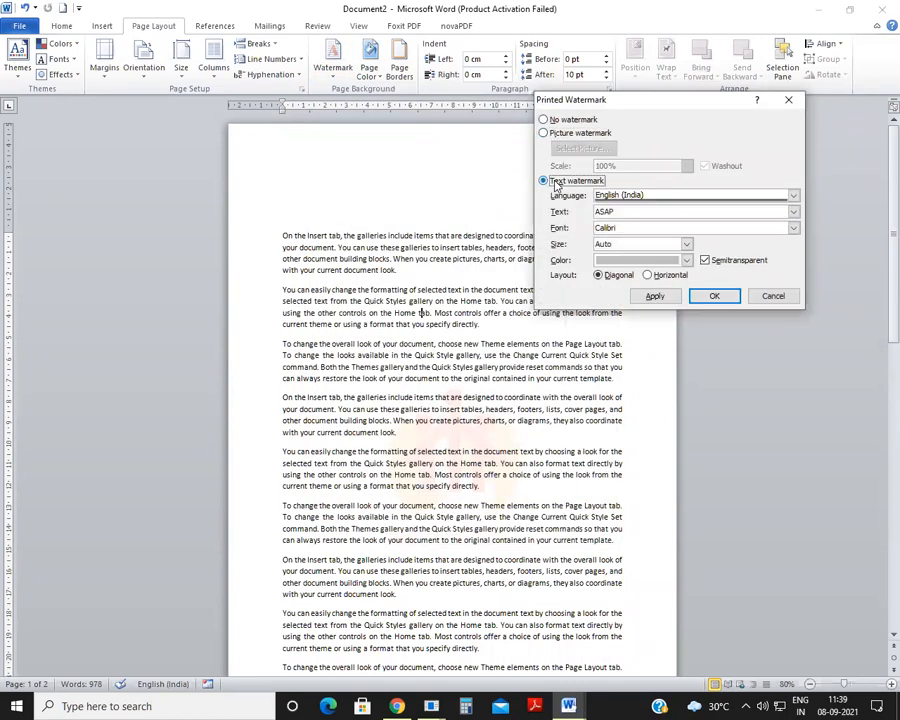
{"action": "double_click", "coordinate": [637, 212]}
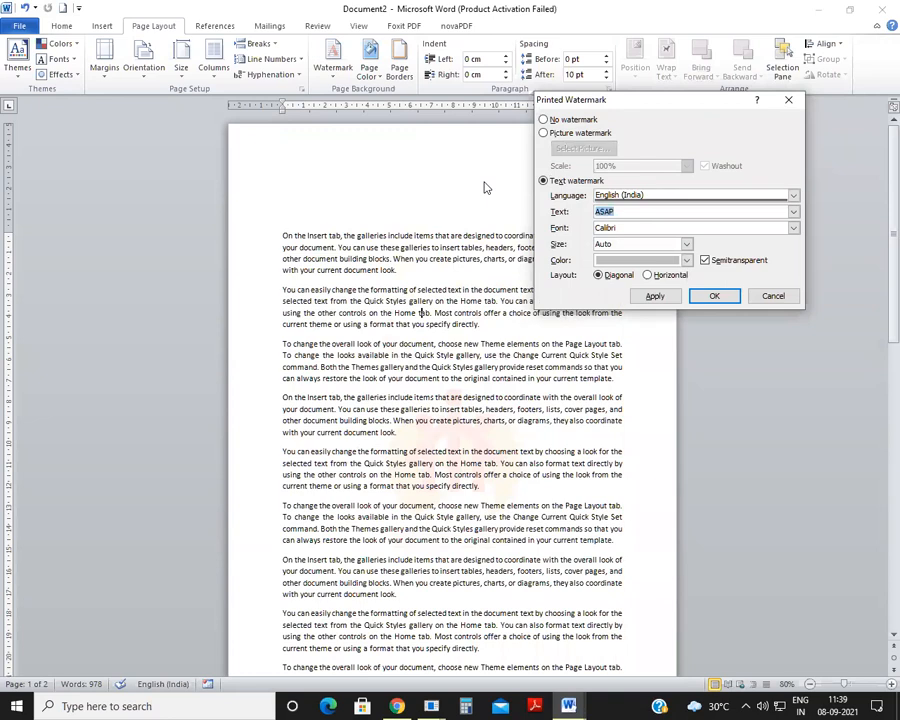
{"action": "type", "text": "BOSCO DELHI"}
{"action": "left_click", "coordinate": [658, 298]}
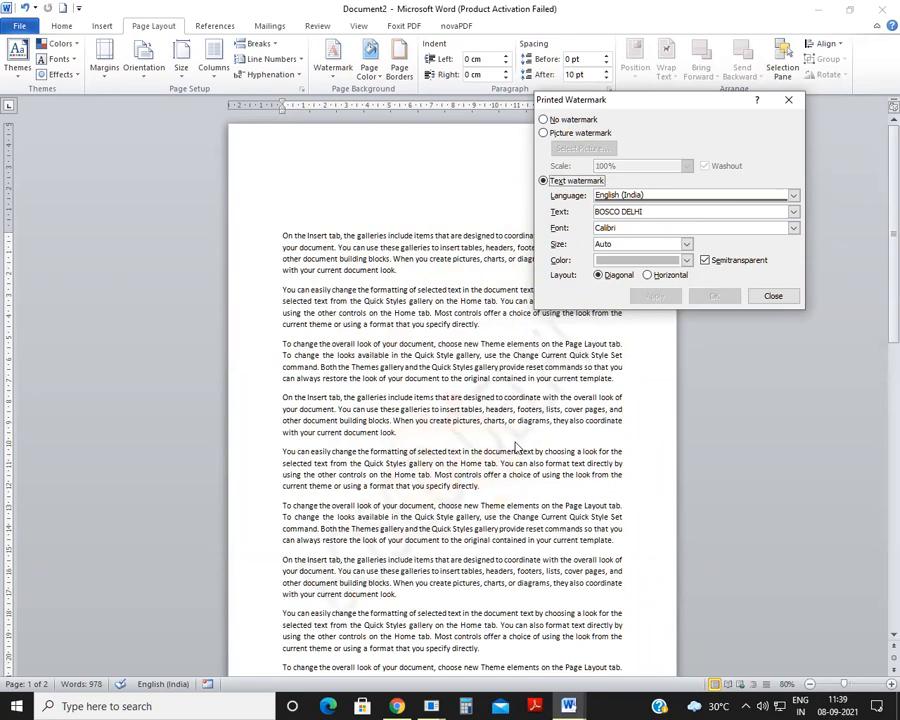
Step: Try dark red on the text watermark and apply standard light blue as its color
{"action": "left_click", "coordinate": [686, 260]}
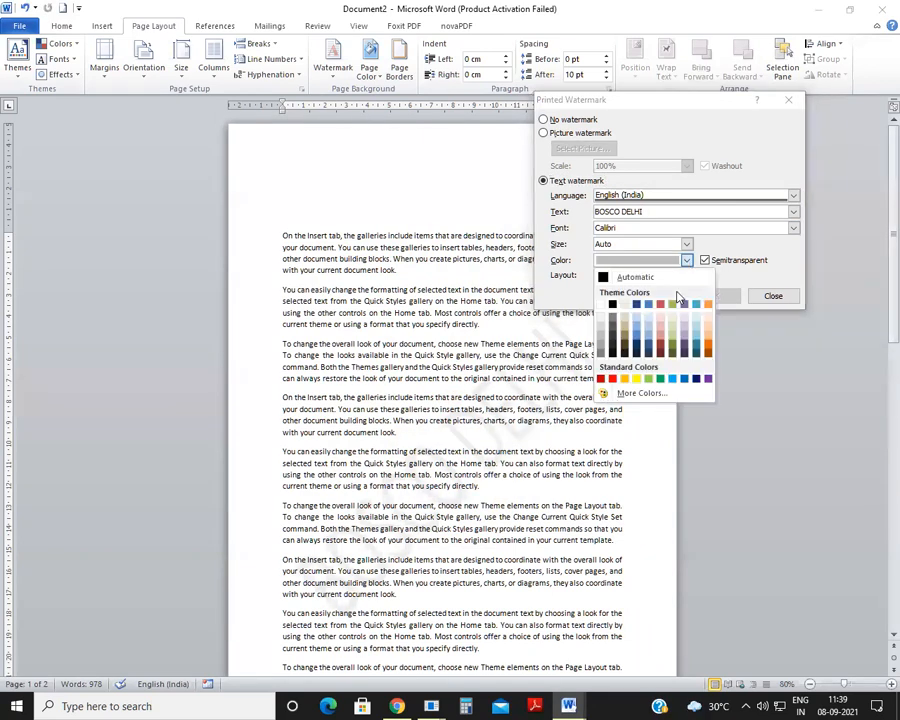
{"action": "left_click", "coordinate": [660, 350]}
{"action": "left_click", "coordinate": [650, 296]}
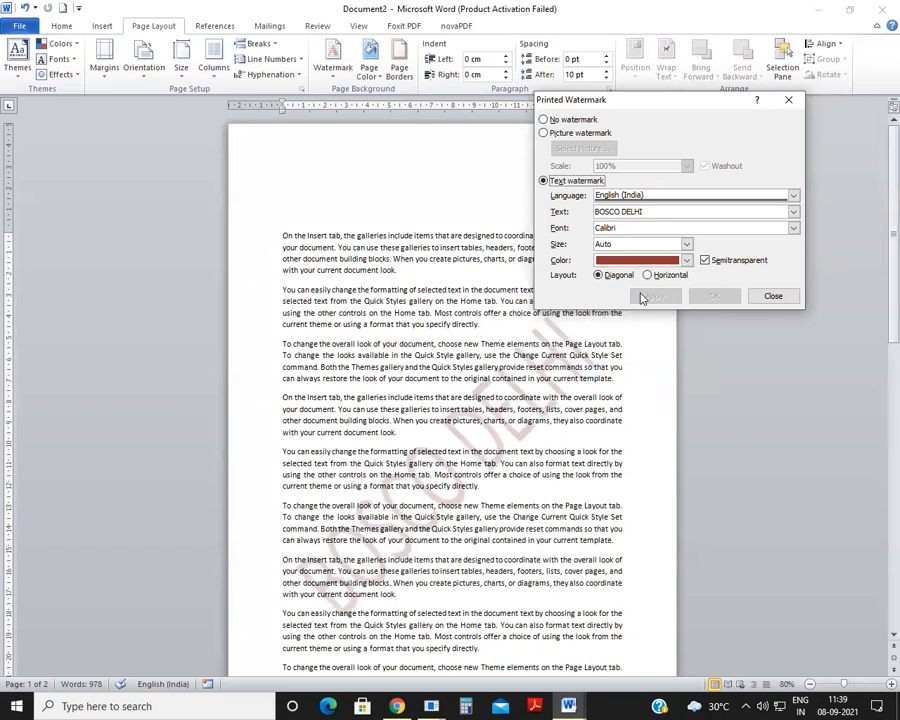
{"action": "left_click", "coordinate": [686, 260]}
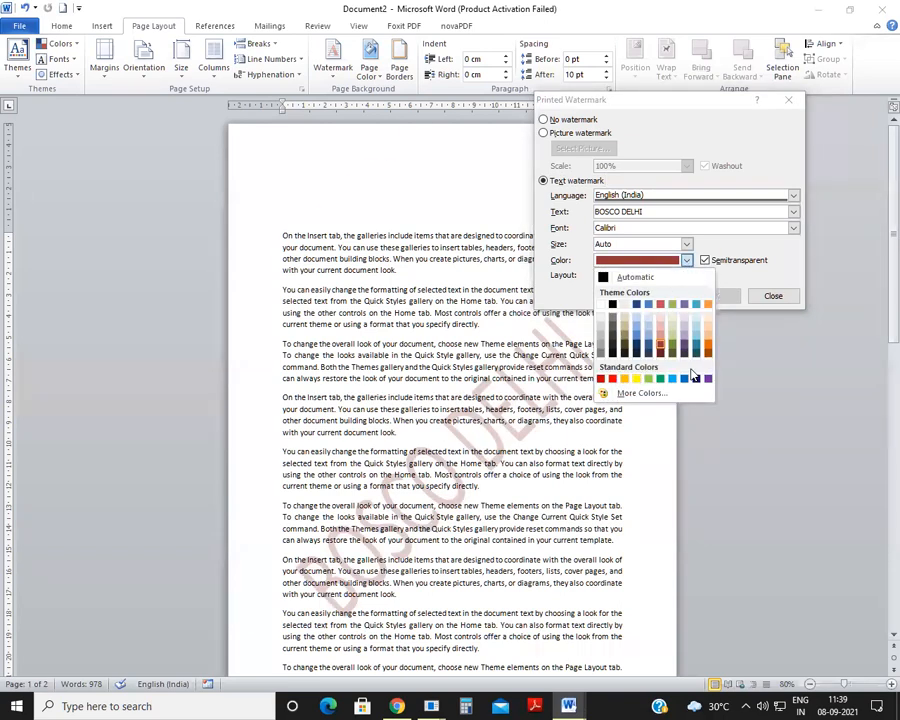
{"action": "left_click", "coordinate": [674, 380]}
{"action": "left_click", "coordinate": [640, 296]}
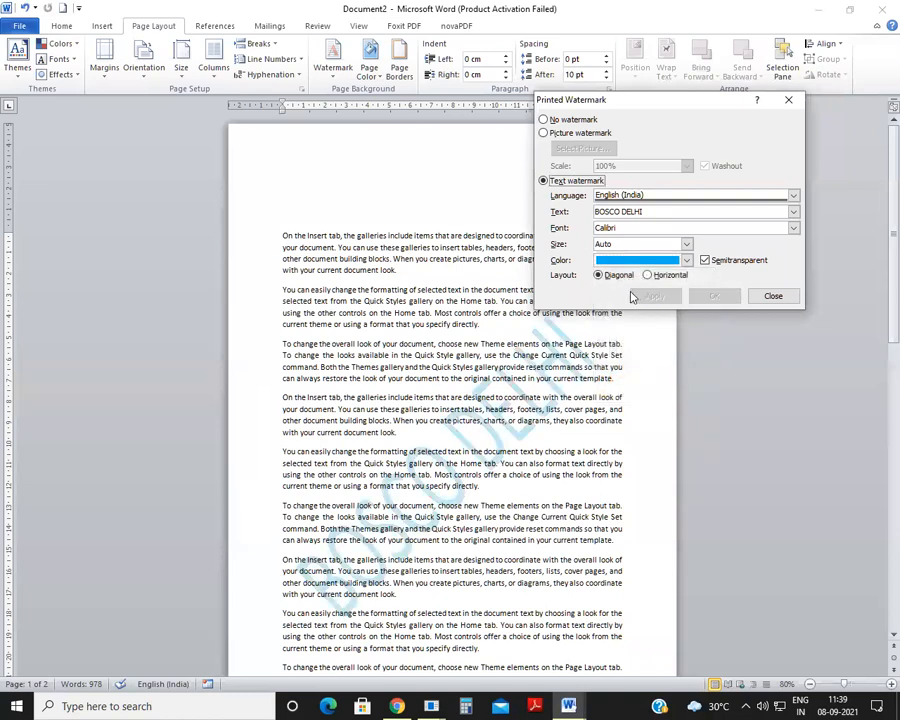
Step: Apply the text watermark without semitransparency to compare, and reapply it as semitransparent
{"action": "left_click", "coordinate": [705, 260]}
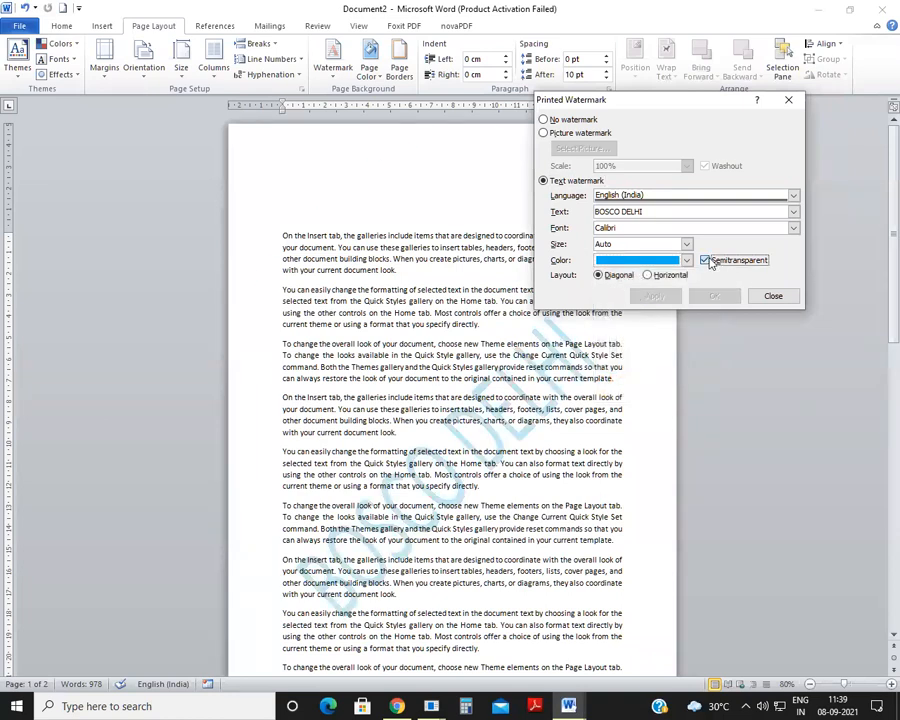
{"action": "left_click", "coordinate": [655, 296]}
{"action": "left_click", "coordinate": [710, 261]}
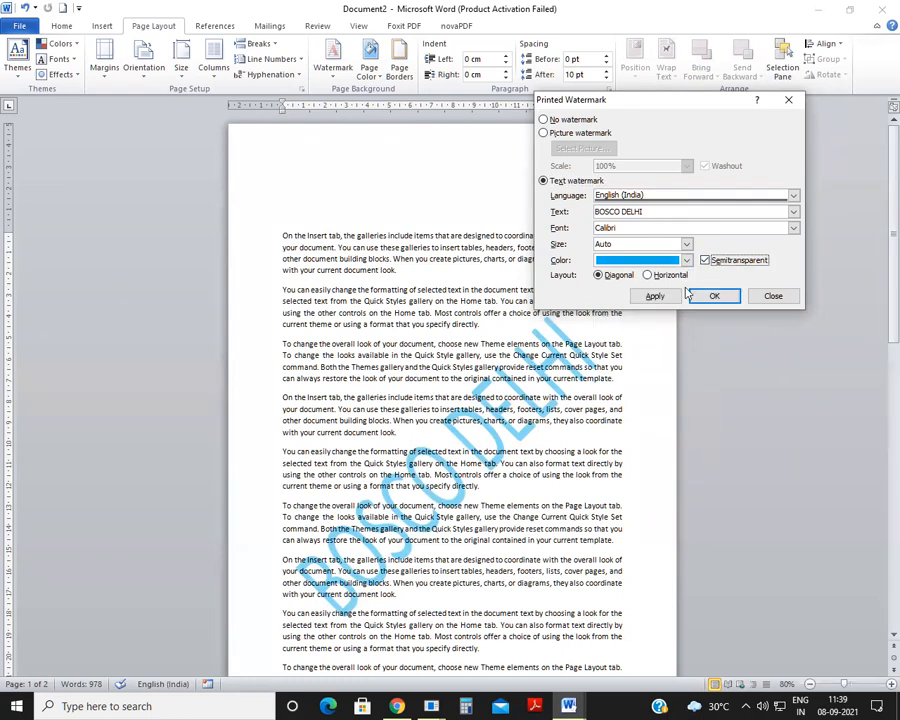
{"action": "left_click", "coordinate": [654, 296]}
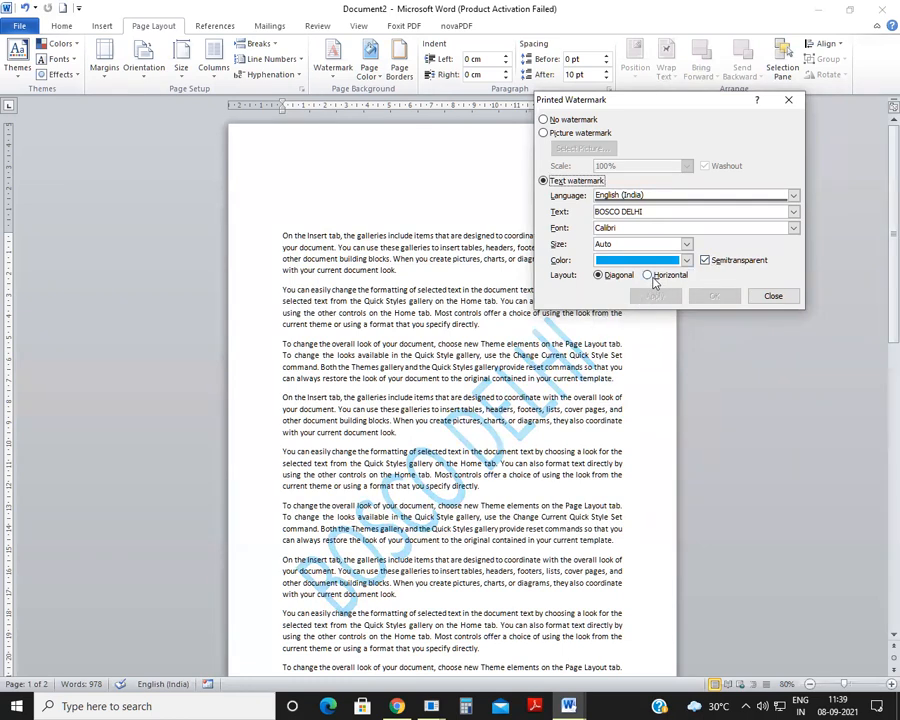
Step: Apply a horizontal layout to the BOSCO DELHI watermark and finish the watermark settings
{"action": "left_click", "coordinate": [652, 278]}
{"action": "left_click", "coordinate": [652, 296]}
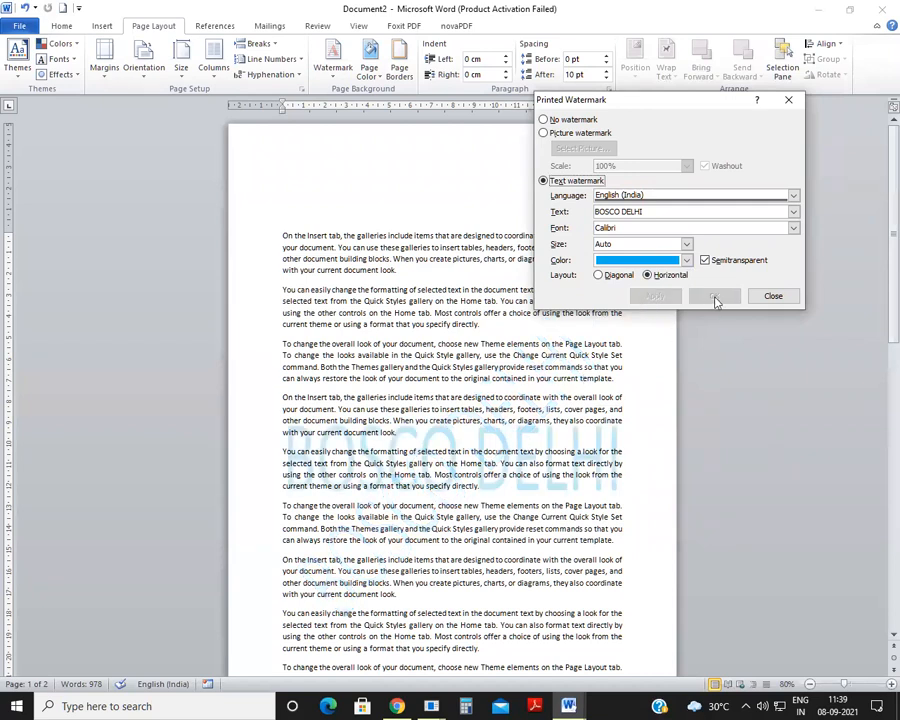
{"action": "left_click", "coordinate": [769, 296]}
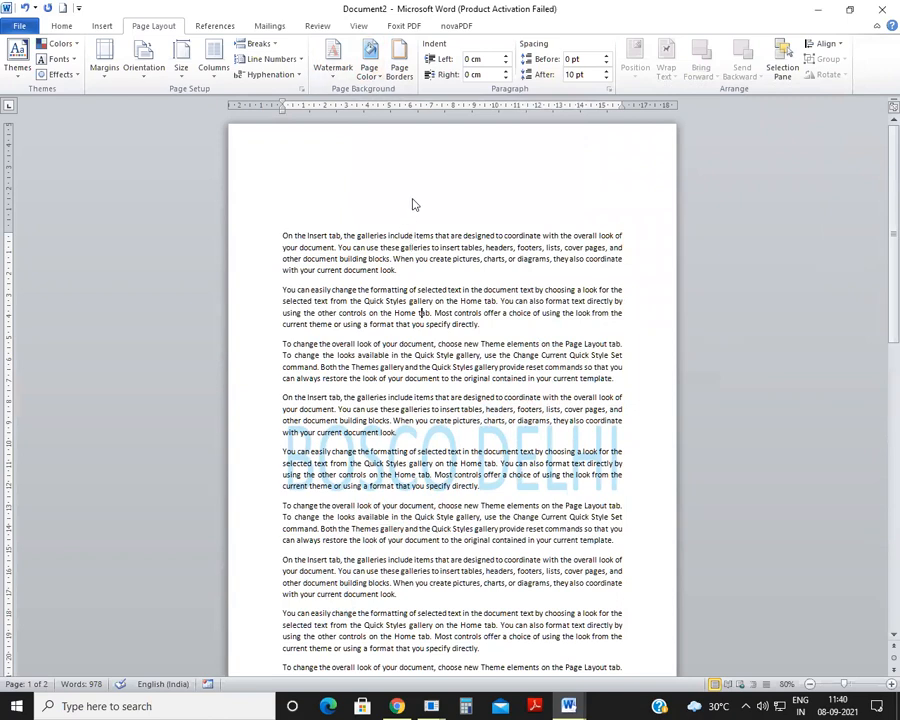
Step: Try standard light green as the page color, and fill the page background with the first tan woven texture
{"action": "left_click", "coordinate": [378, 74]}
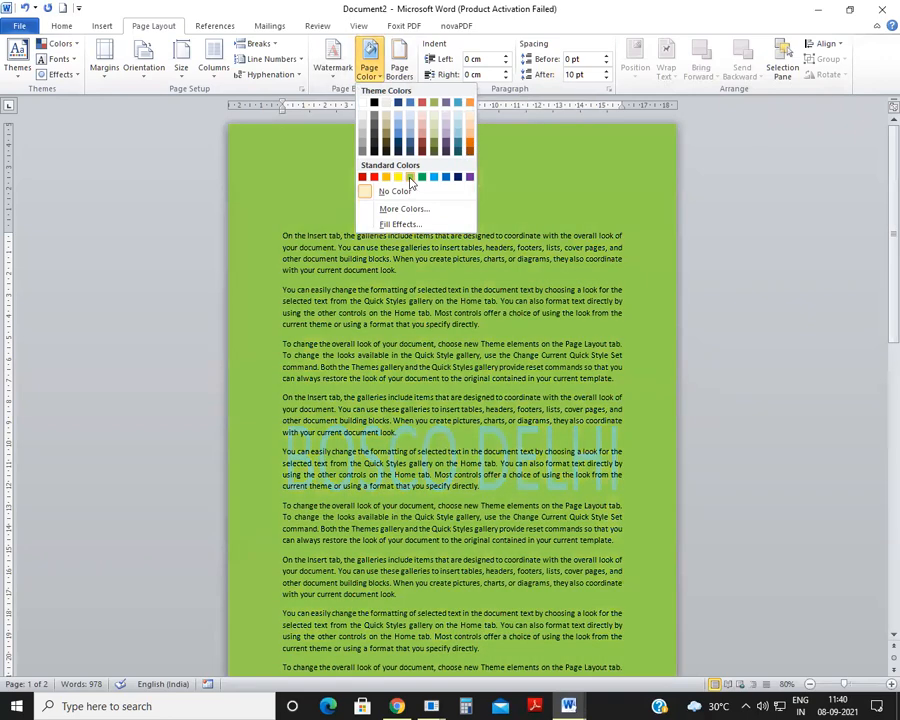
{"action": "left_click", "coordinate": [409, 178]}
{"action": "left_click", "coordinate": [370, 62]}
{"action": "left_click", "coordinate": [410, 223]}
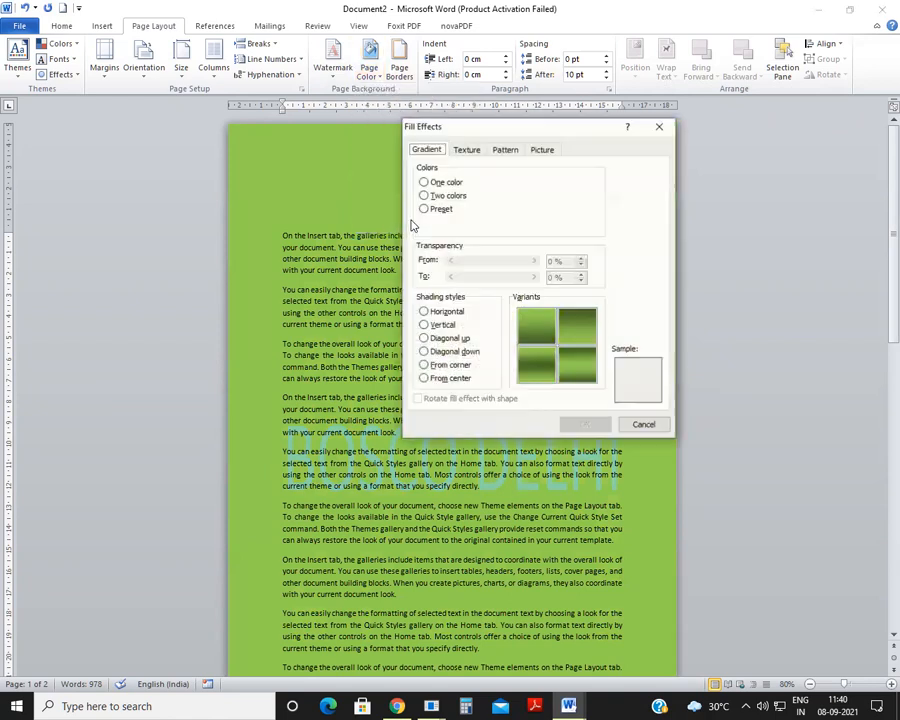
{"action": "left_click", "coordinate": [467, 149]}
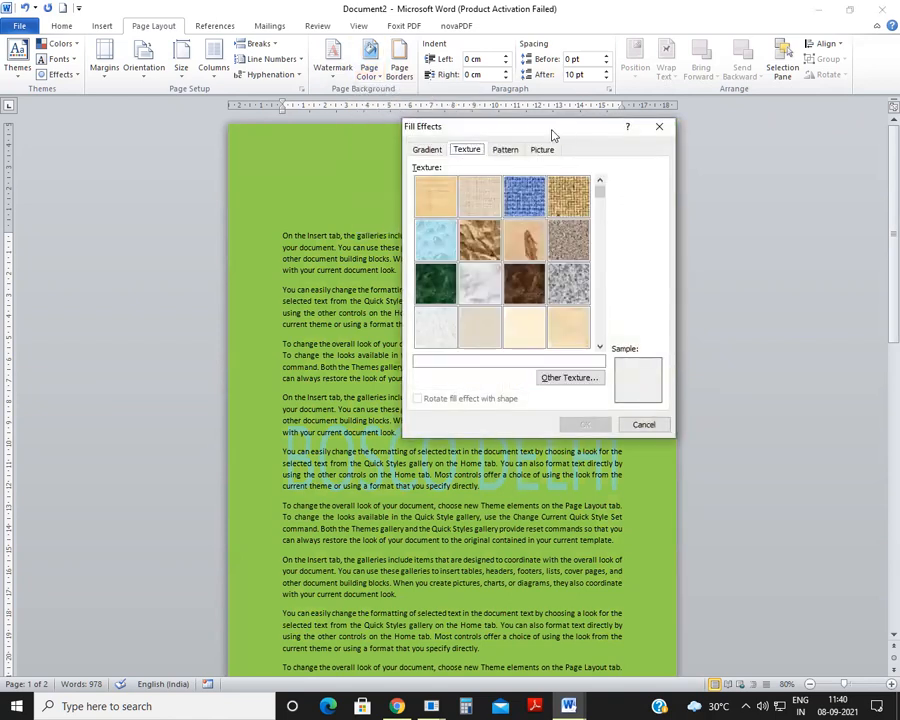
{"action": "left_click", "coordinate": [435, 196]}
{"action": "left_click", "coordinate": [604, 427]}
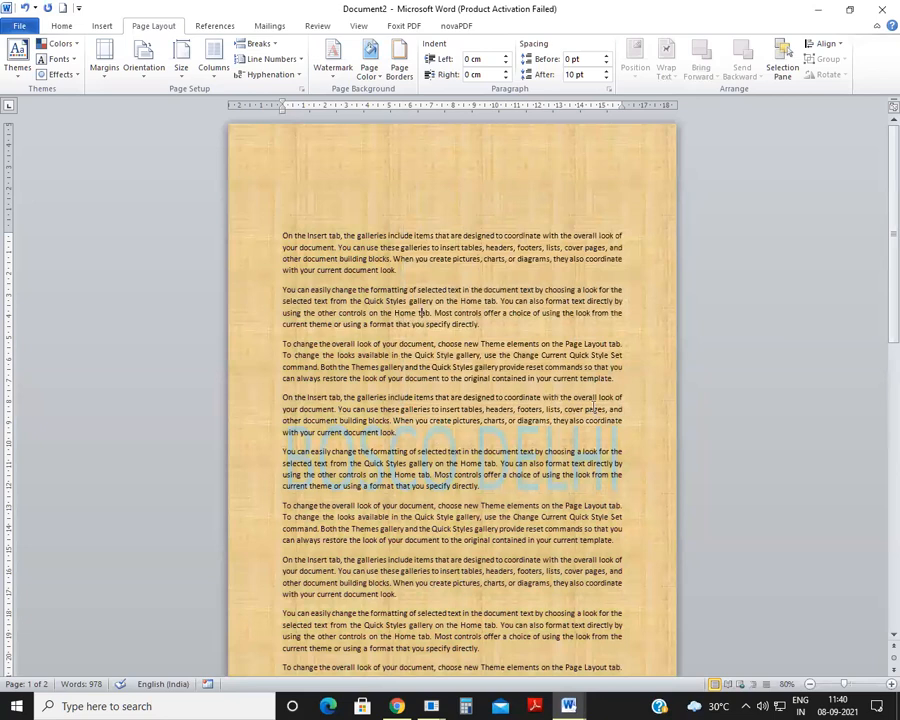
{"action": "scroll", "coordinate": [402, 163], "scroll_direction": "down", "scroll_amount": 4}
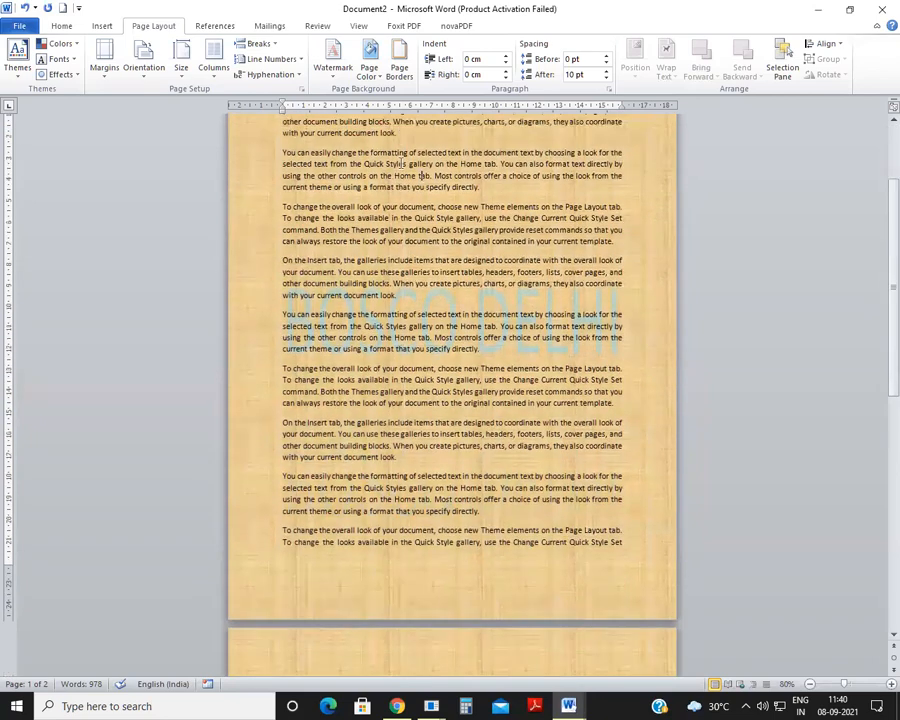
{"action": "scroll", "coordinate": [397, 165], "scroll_direction": "up", "scroll_amount": 4}
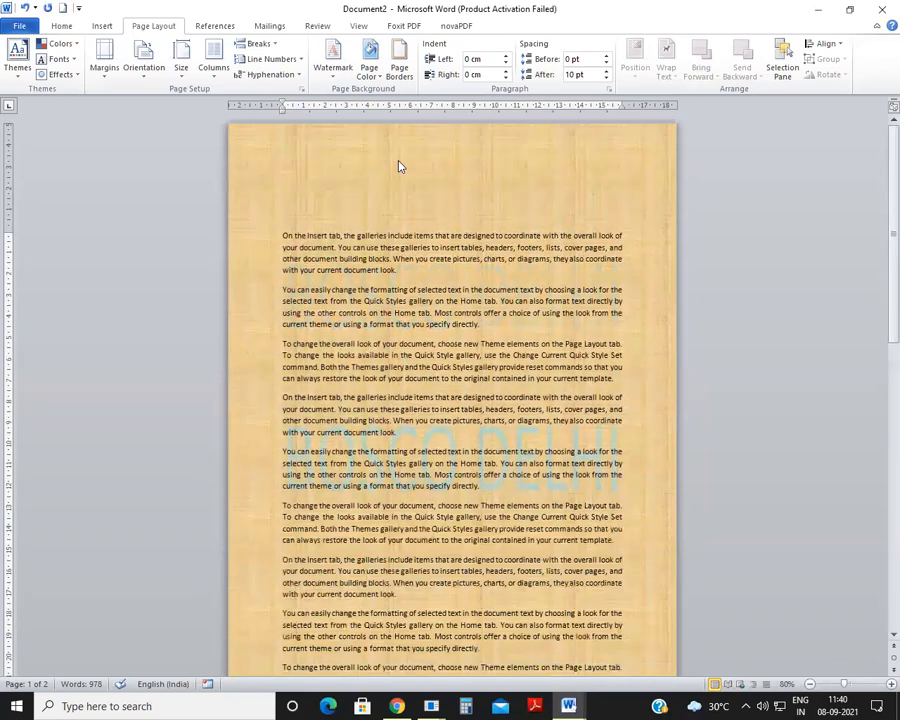
Step: Add a box page border to the whole document with a 3 pt thick-and-thin double line in the red theme color
{"action": "left_click", "coordinate": [400, 77]}
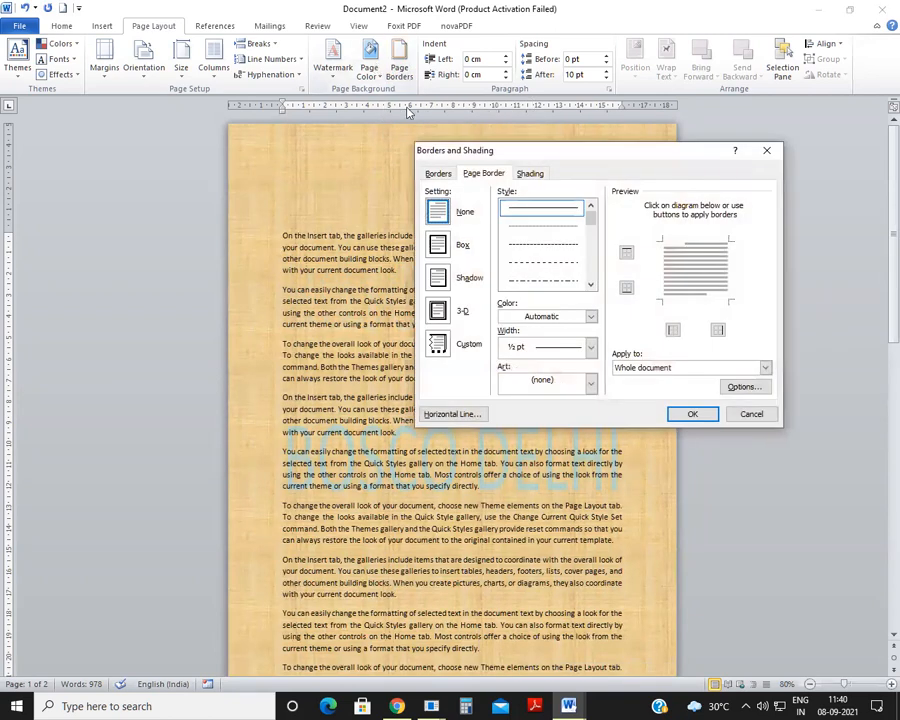
{"action": "left_click", "coordinate": [455, 245]}
{"action": "left_click_drag", "start_coordinate": [591, 218], "coordinate": [597, 253]}
{"action": "left_click", "coordinate": [543, 280]}
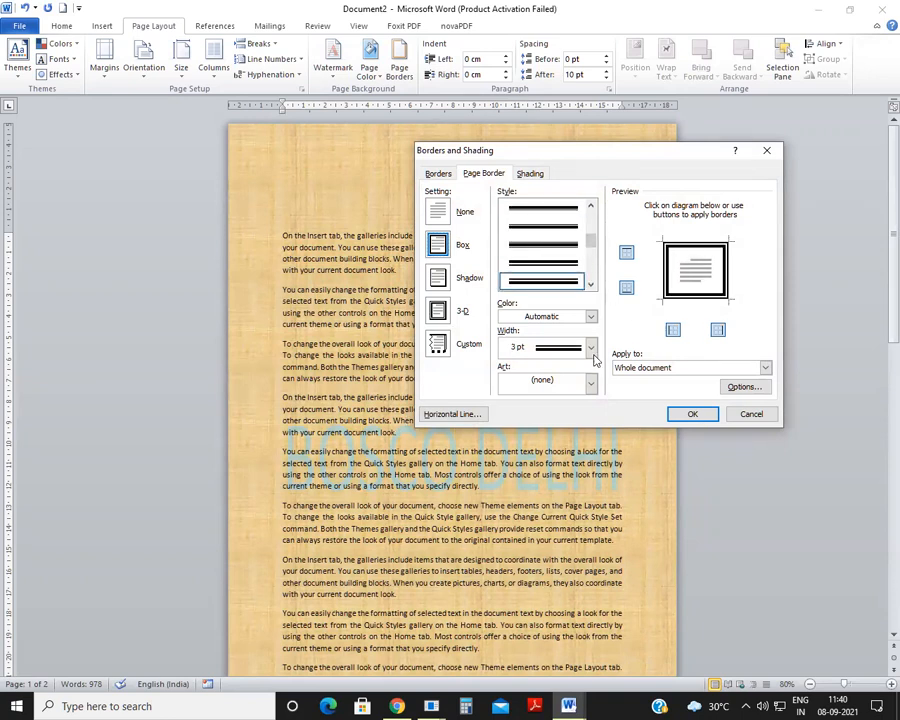
{"action": "left_click", "coordinate": [588, 317]}
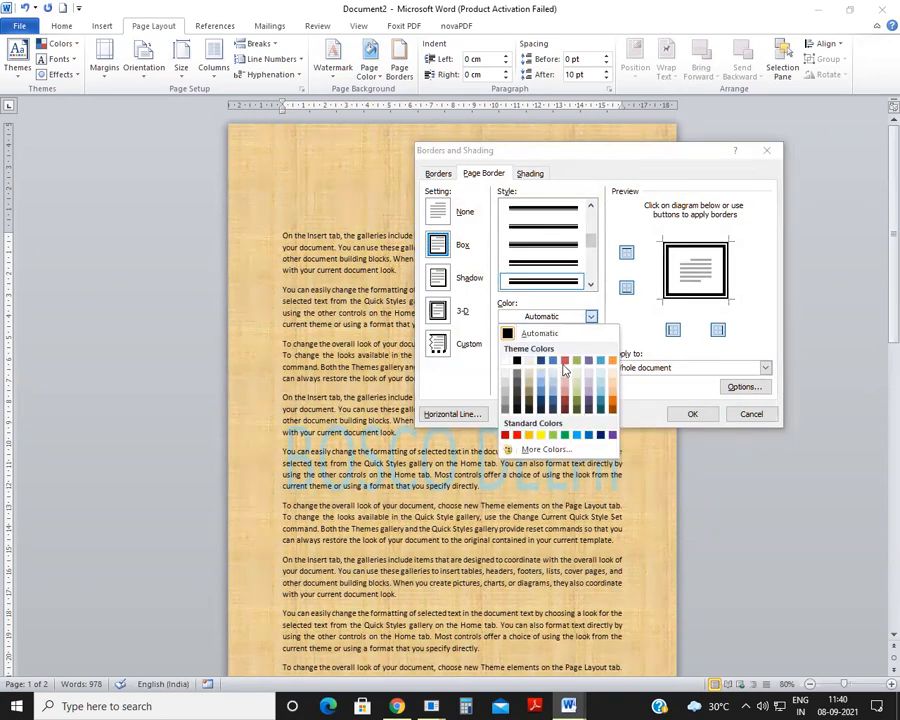
{"action": "left_click", "coordinate": [564, 362]}
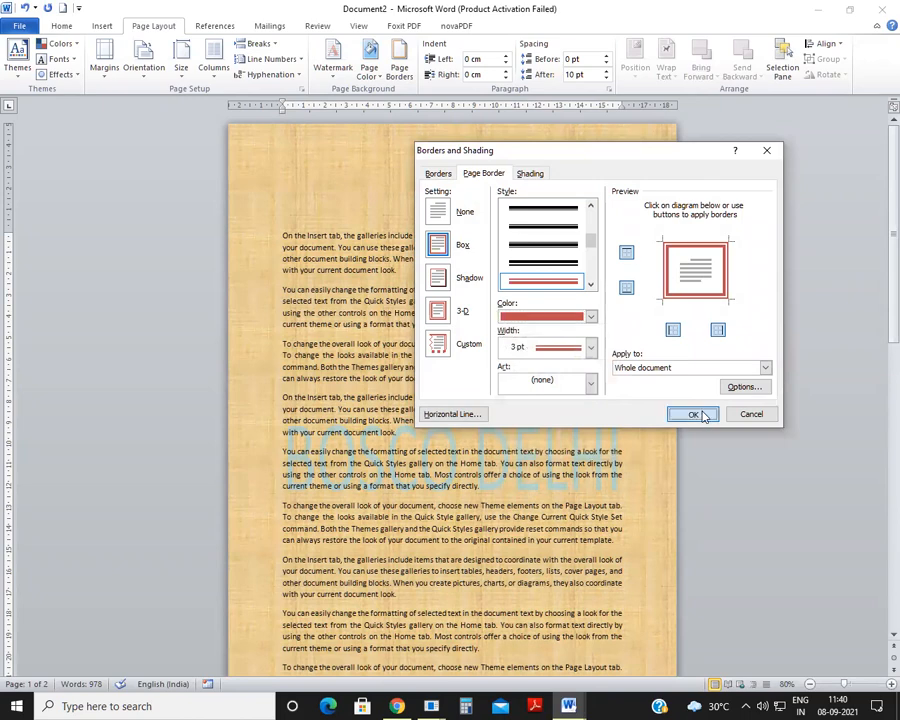
{"action": "left_click", "coordinate": [694, 414]}
{"action": "scroll", "coordinate": [437, 306], "scroll_direction": "down", "scroll_amount": 5}
{"action": "scroll", "coordinate": [437, 306], "scroll_direction": "up", "scroll_amount": 5}
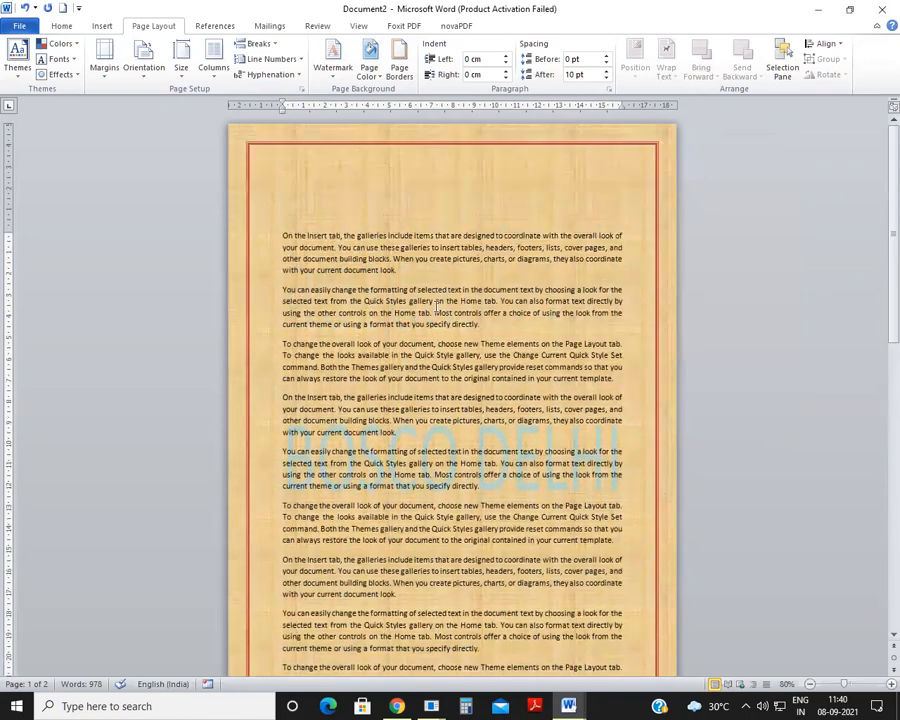
Step: Set the width of the red double-line page border to 6 pt
{"action": "left_click", "coordinate": [399, 66]}
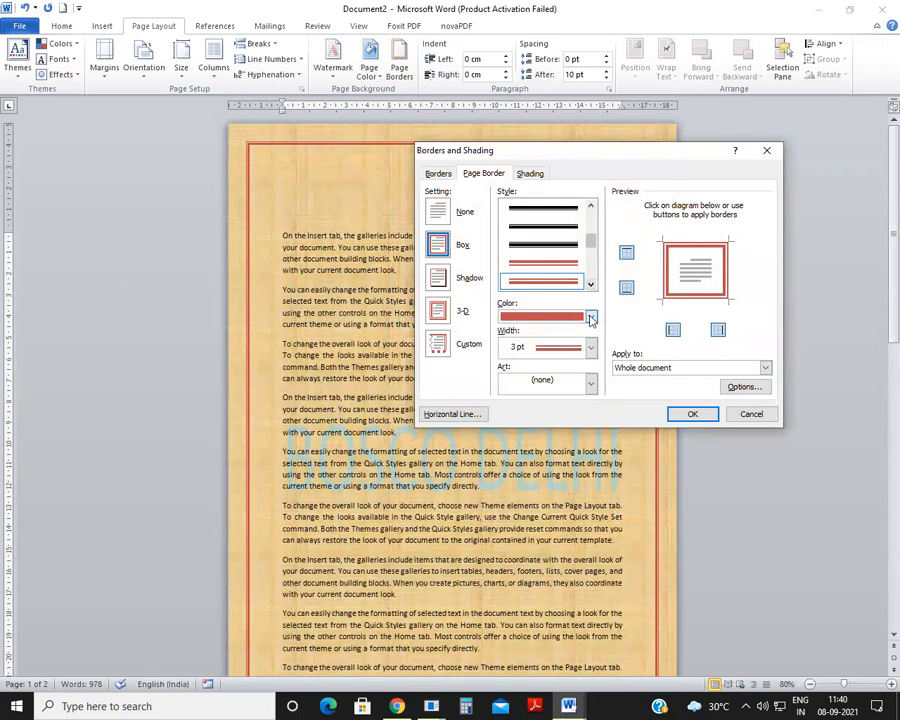
{"action": "left_click", "coordinate": [591, 347]}
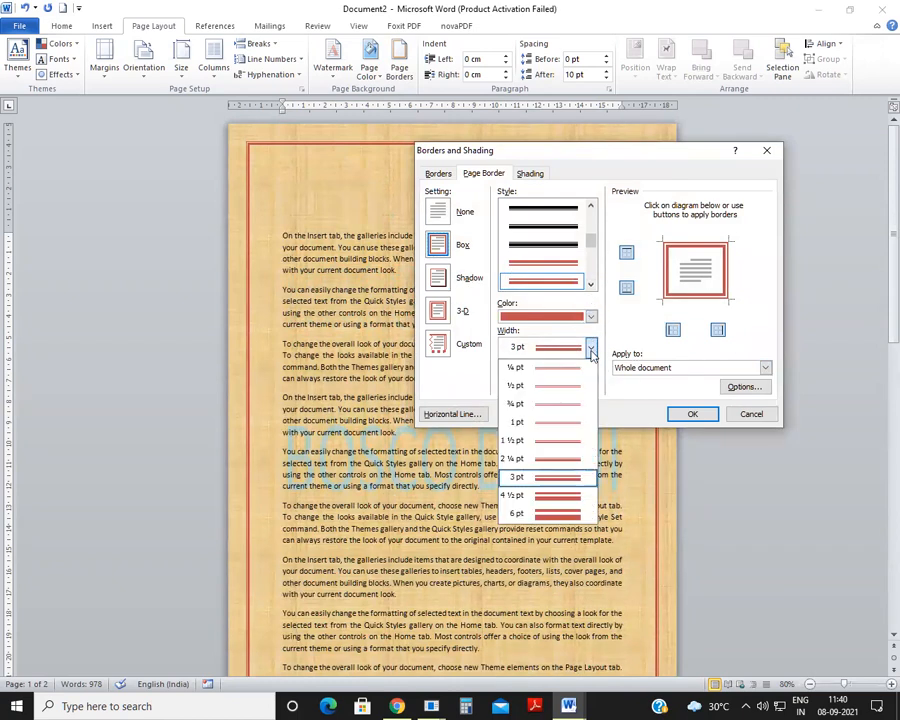
{"action": "left_click", "coordinate": [558, 513]}
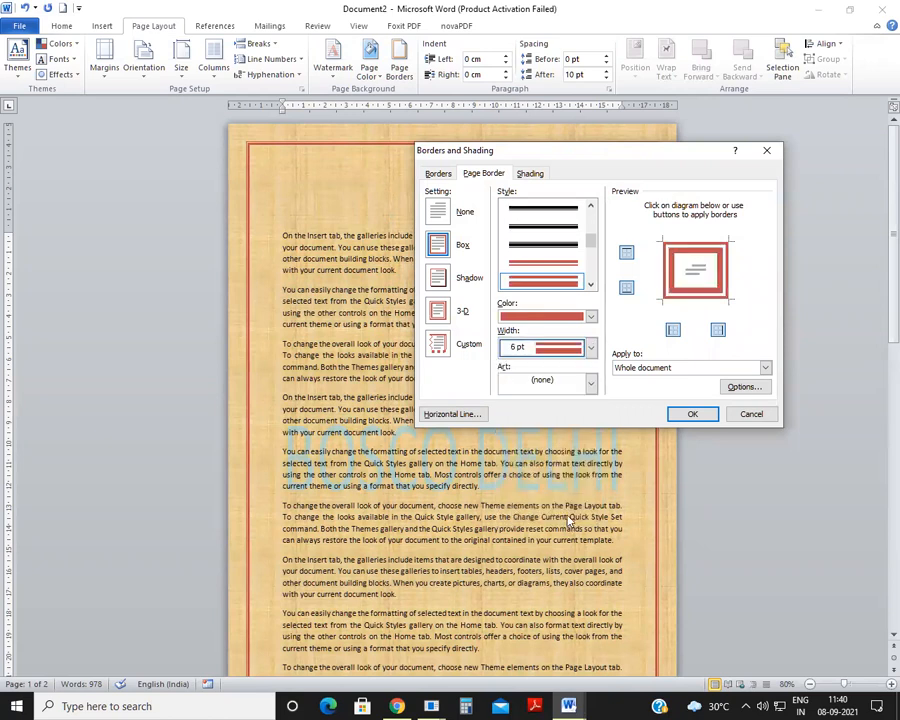
{"action": "left_click", "coordinate": [692, 416]}
Step: Change the page border to the 3 pt shaded band style below the slanted-dash line and color it blue
{"action": "left_click", "coordinate": [391, 79]}
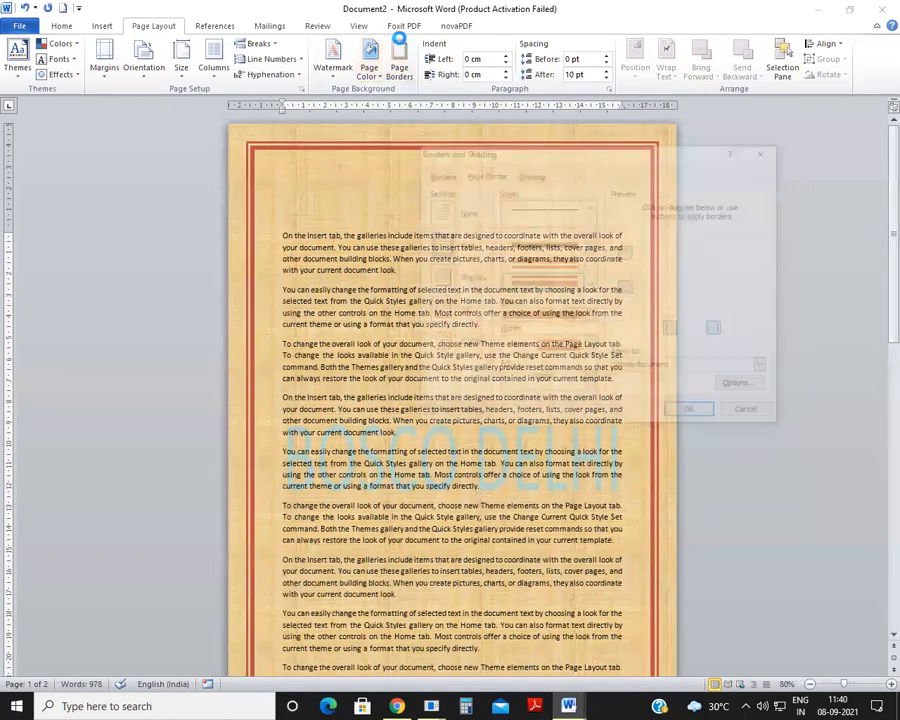
{"action": "left_click_drag", "start_coordinate": [590, 245], "coordinate": [593, 273]}
{"action": "left_click", "coordinate": [556, 228]}
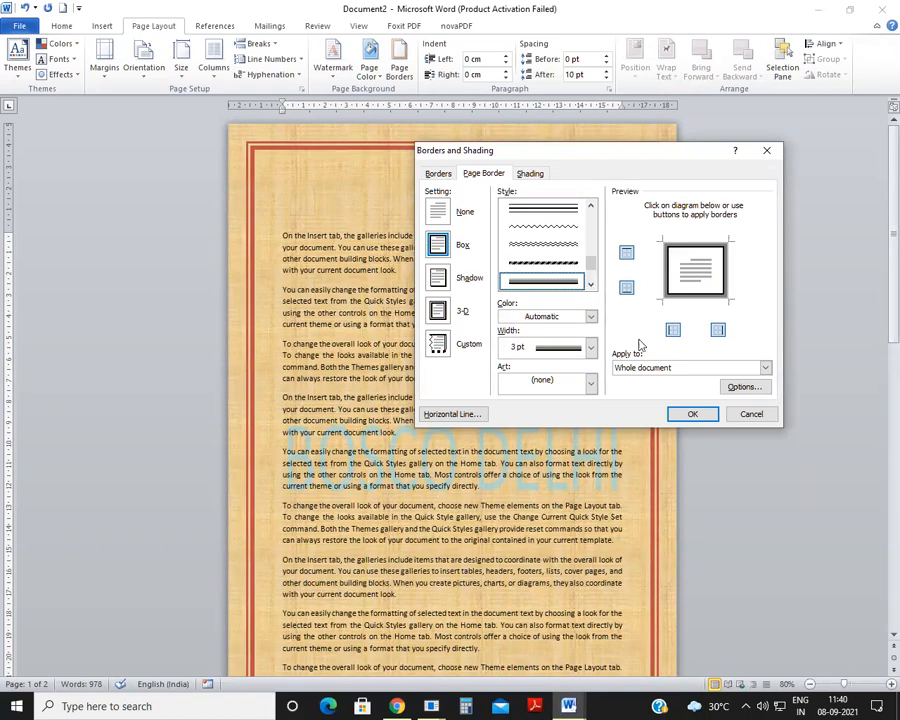
{"action": "left_click", "coordinate": [590, 316]}
{"action": "left_click", "coordinate": [541, 401]}
{"action": "left_click", "coordinate": [683, 416]}
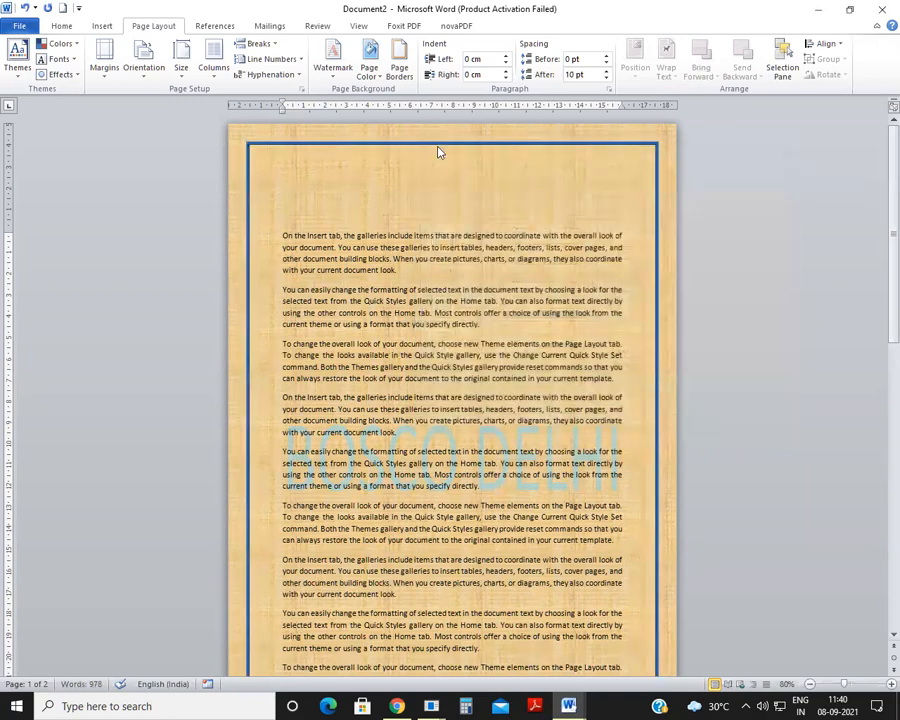
Step: Replace the blue line page border with the red apples art border around the whole document
{"action": "left_click", "coordinate": [398, 66]}
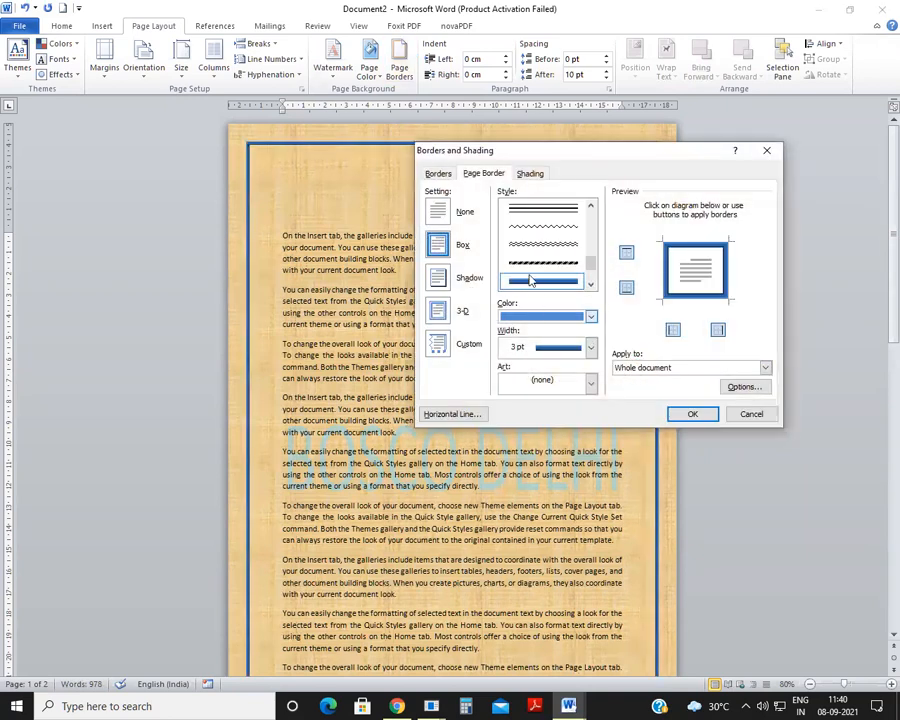
{"action": "left_click_drag", "start_coordinate": [592, 262], "coordinate": [556, 288]}
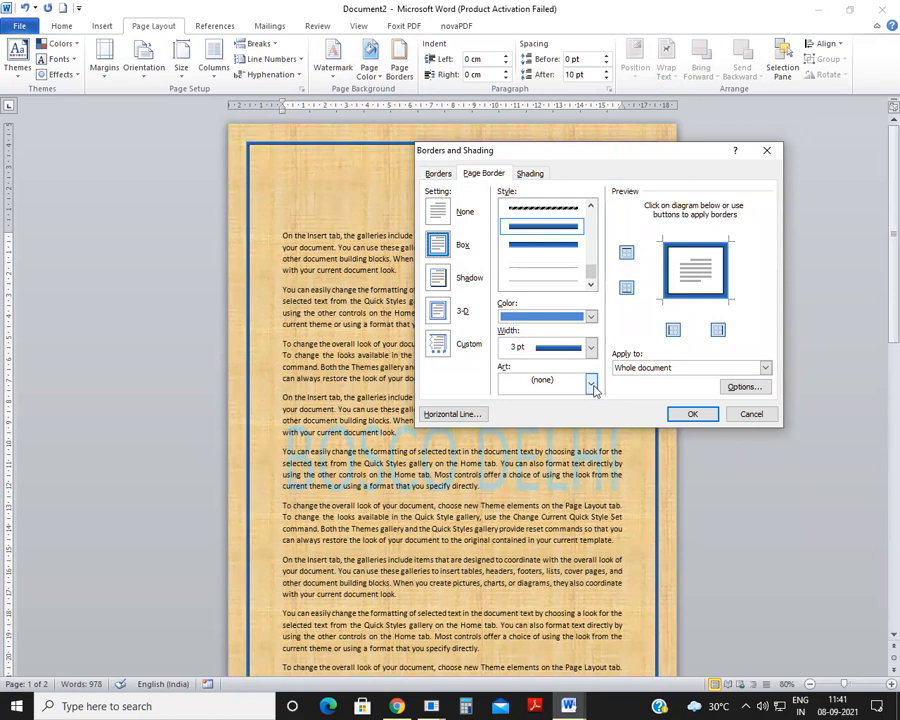
{"action": "left_click", "coordinate": [592, 386]}
{"action": "left_click", "coordinate": [566, 430]}
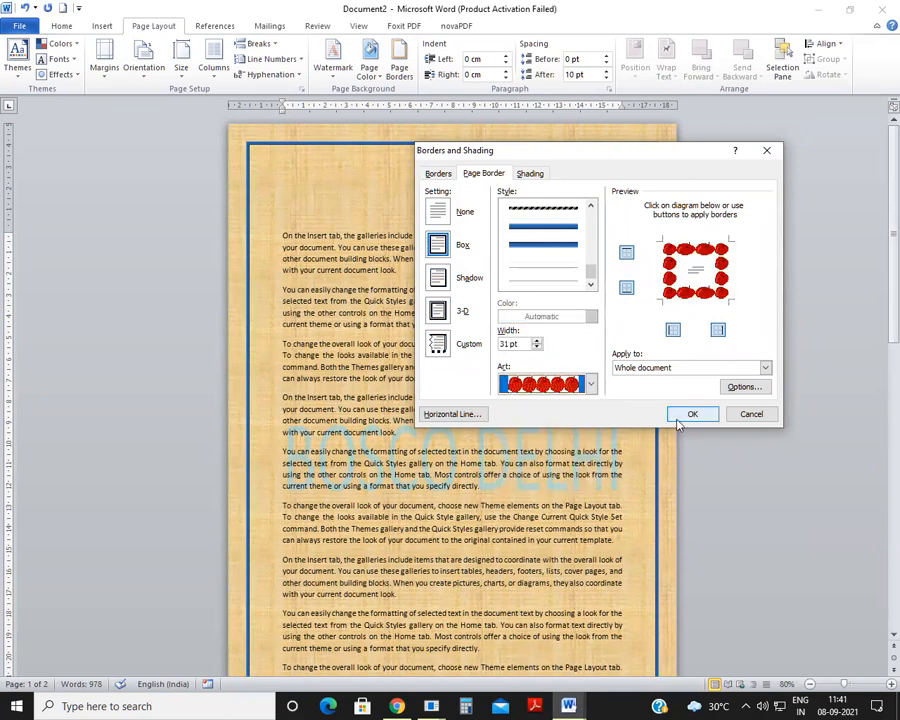
{"action": "left_click", "coordinate": [677, 418]}
{"action": "scroll", "coordinate": [483, 312], "scroll_direction": "down", "scroll_amount": 3}
{"action": "scroll", "coordinate": [483, 312], "scroll_direction": "up", "scroll_amount": 3}
Step: Reduce the width of the apple art page border to 22 pt
{"action": "left_click", "coordinate": [400, 62]}
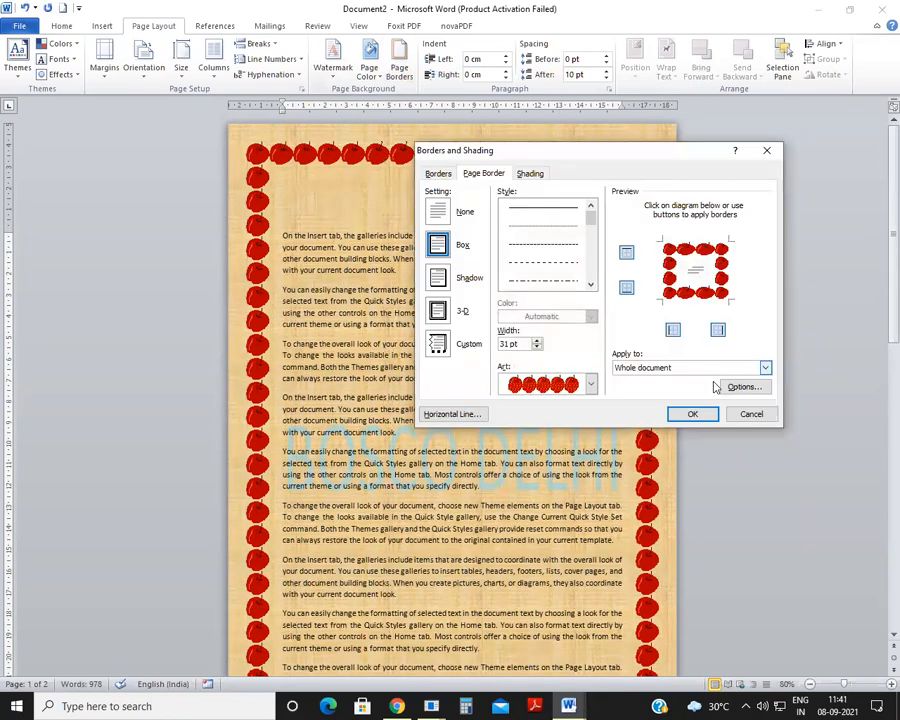
{"action": "left_click", "coordinate": [536, 348]}
{"action": "left_click", "coordinate": [536, 348]}
{"action": "left_click", "coordinate": [536, 348]}
{"action": "left_click", "coordinate": [536, 348]}
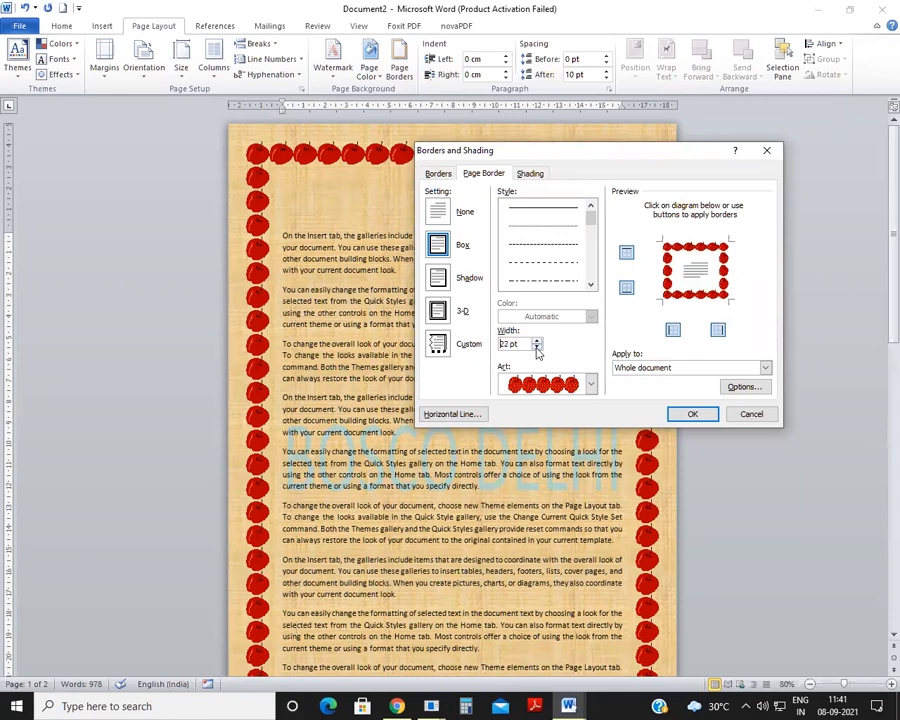
{"action": "left_click", "coordinate": [686, 412]}
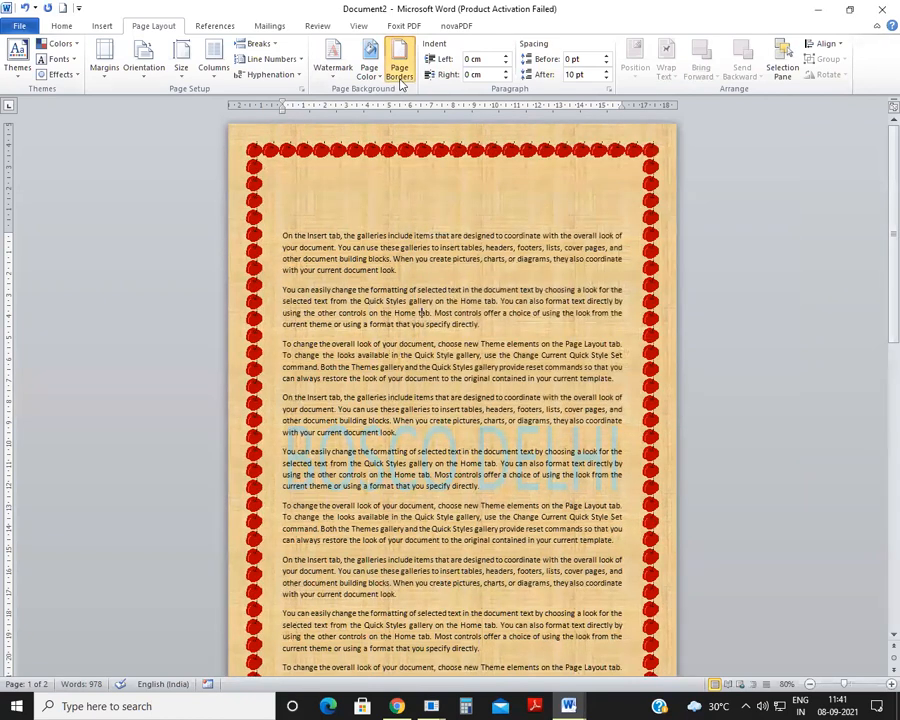
Step: Change the page border art from apples to the green fir trees
{"action": "left_click", "coordinate": [401, 72]}
{"action": "left_click", "coordinate": [591, 384]}
{"action": "scroll", "coordinate": [576, 438], "scroll_direction": "down", "scroll_amount": 2}
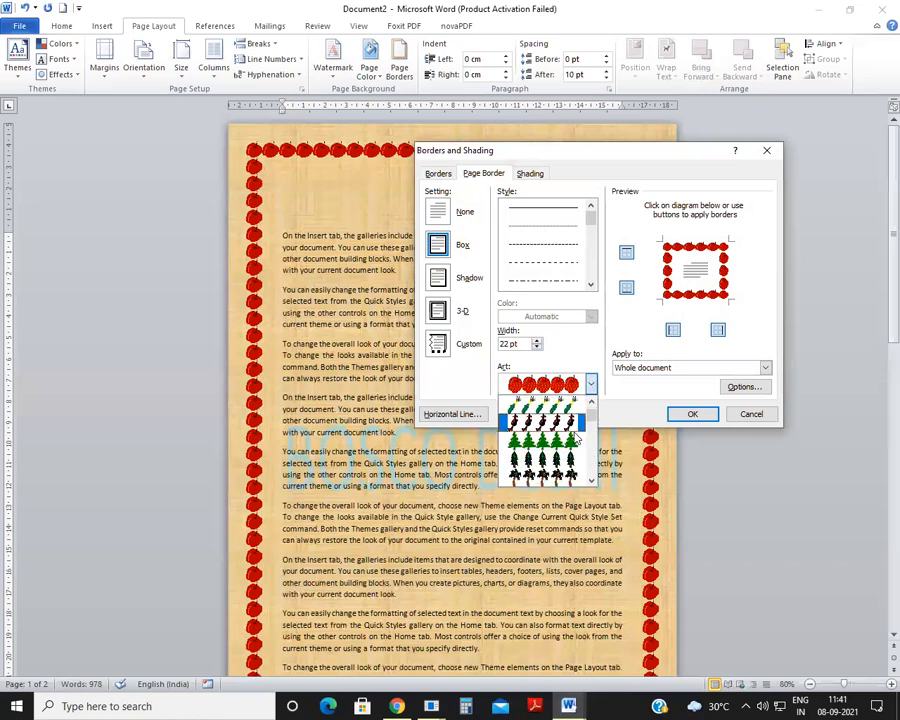
{"action": "left_click", "coordinate": [570, 440]}
{"action": "left_click", "coordinate": [680, 413]}
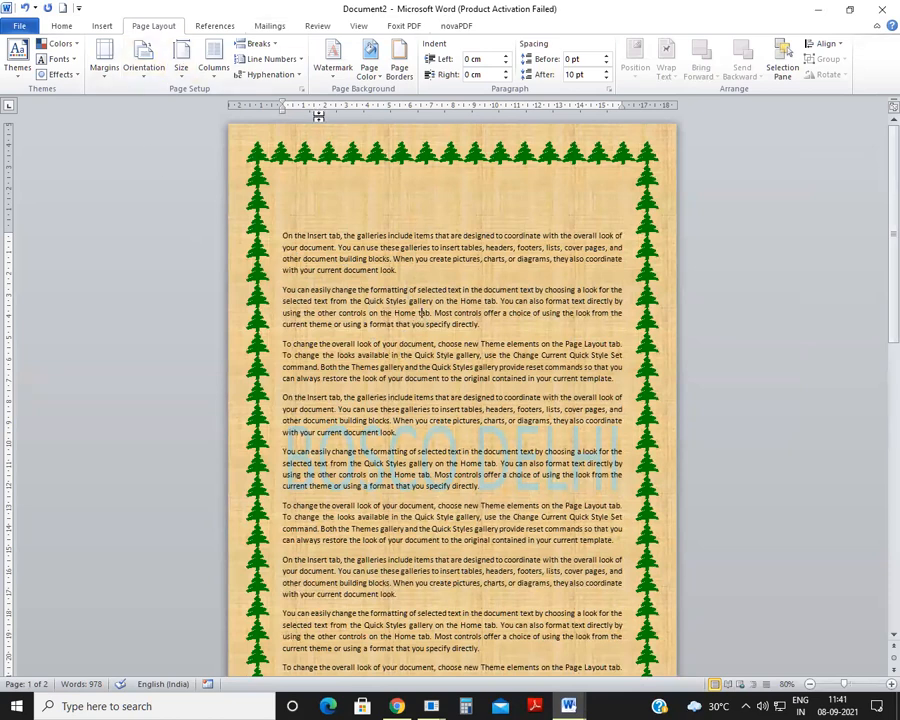
{"action": "left_click", "coordinate": [100, 26]}
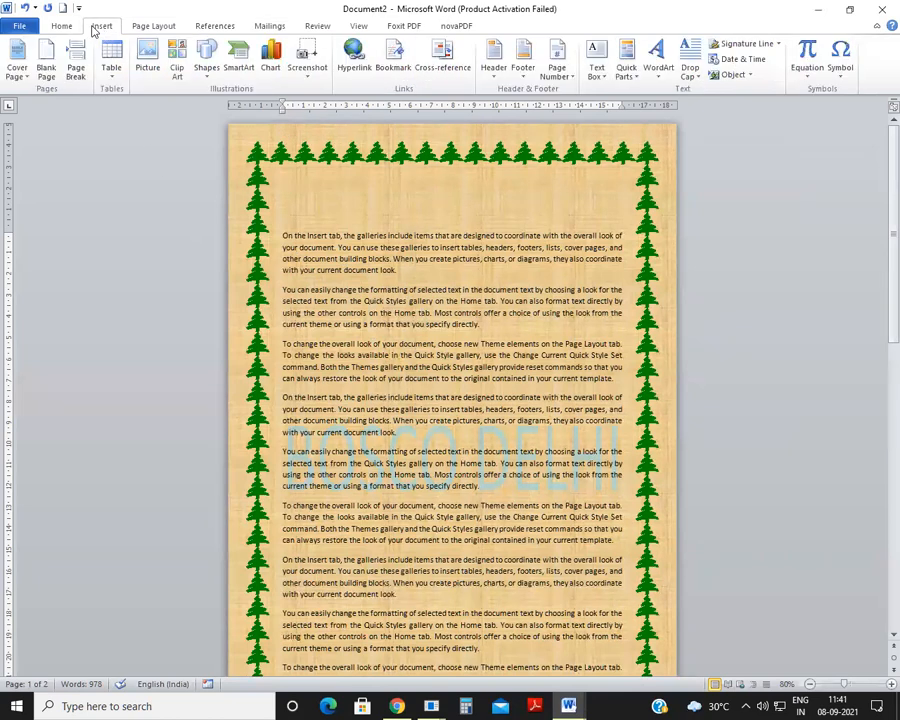
{"action": "left_click", "coordinate": [143, 30]}
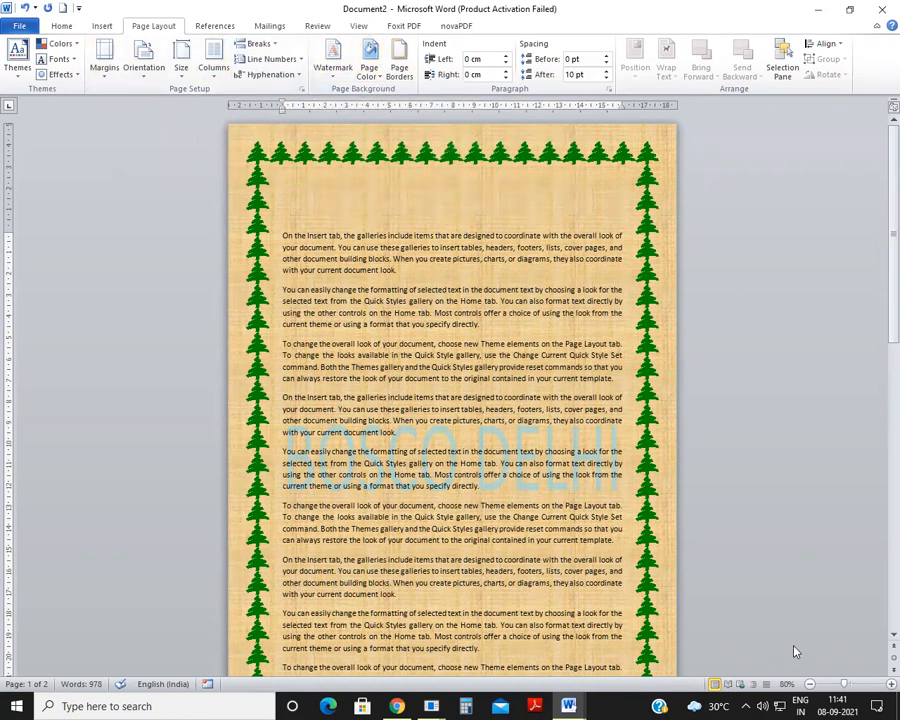
{"action": "left_click", "coordinate": [757, 649]}
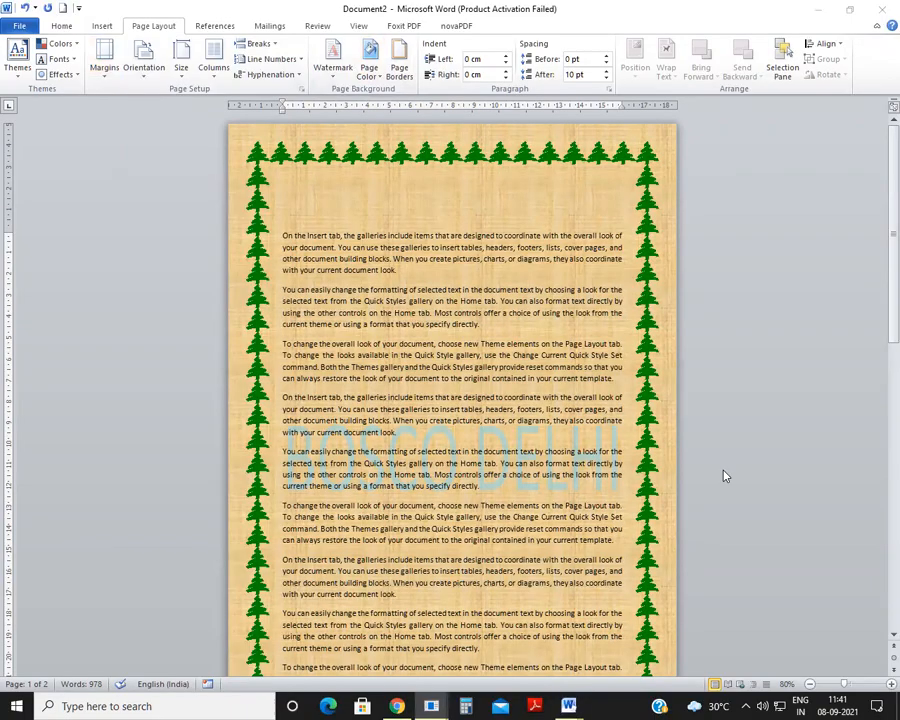